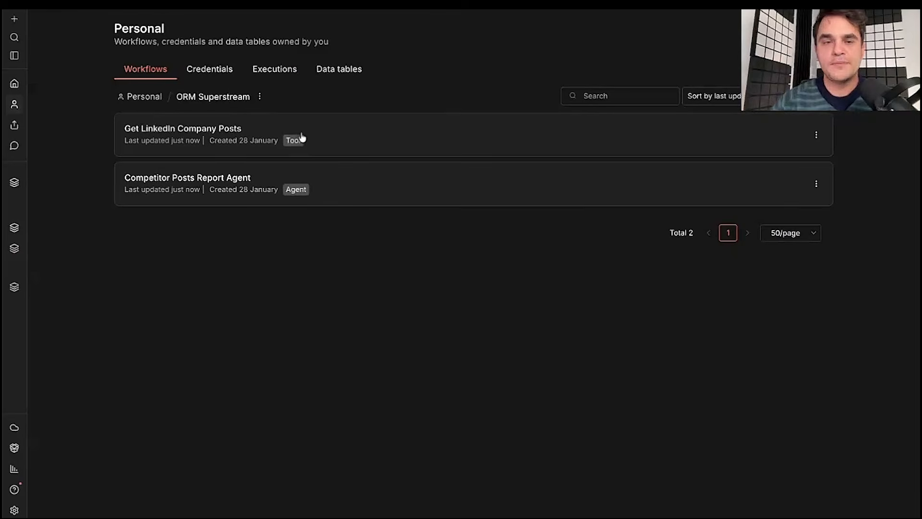
- Open Get LinkedIn Company Posts, re-paste its description note on the canvas, and show the trigger list
left_click(148, 138)
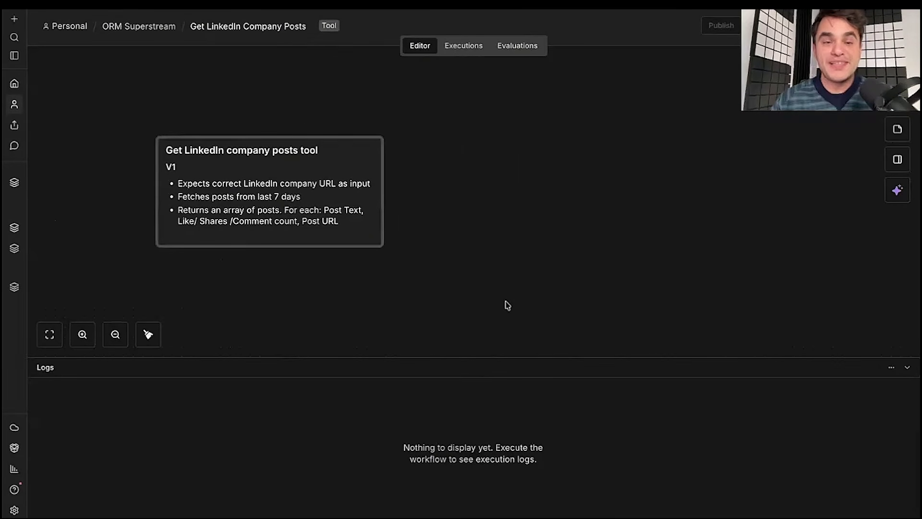
key("Delete")
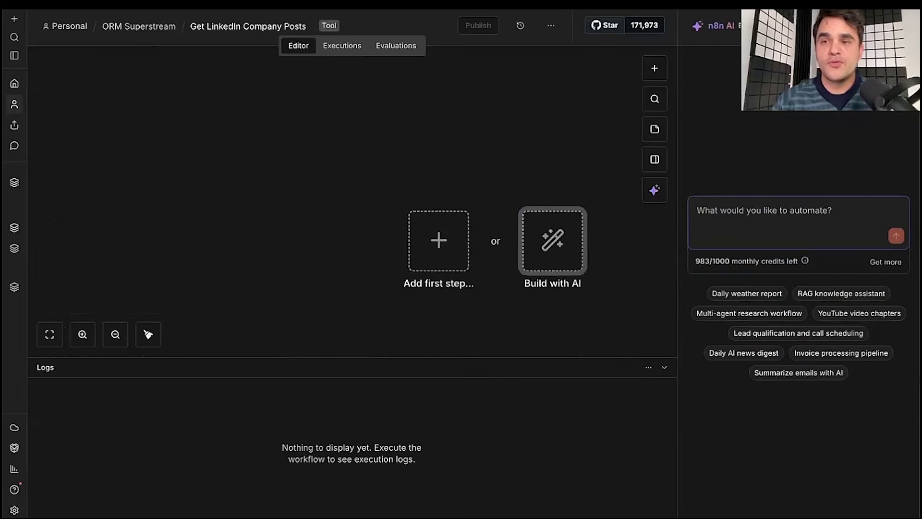
left_click(906, 26)
key("ctrl+v")
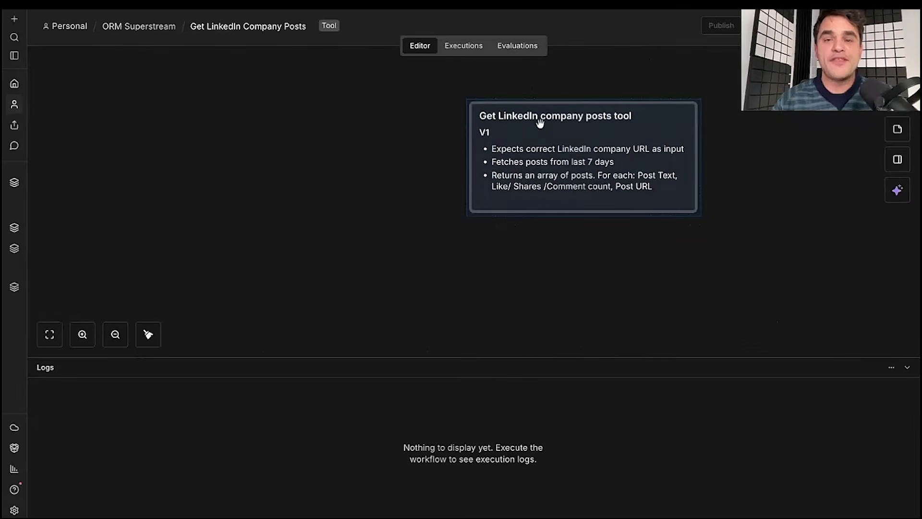
left_click(355, 77)
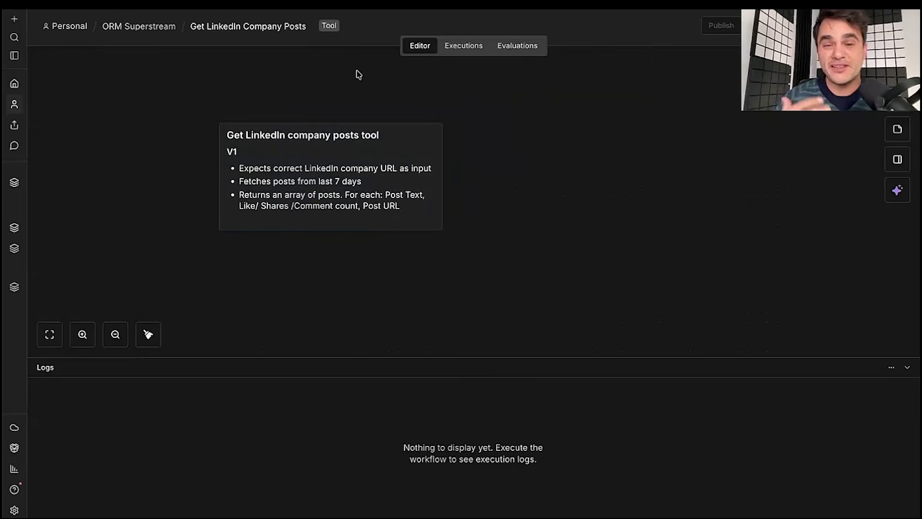
scroll(330, 177, "right", 1)
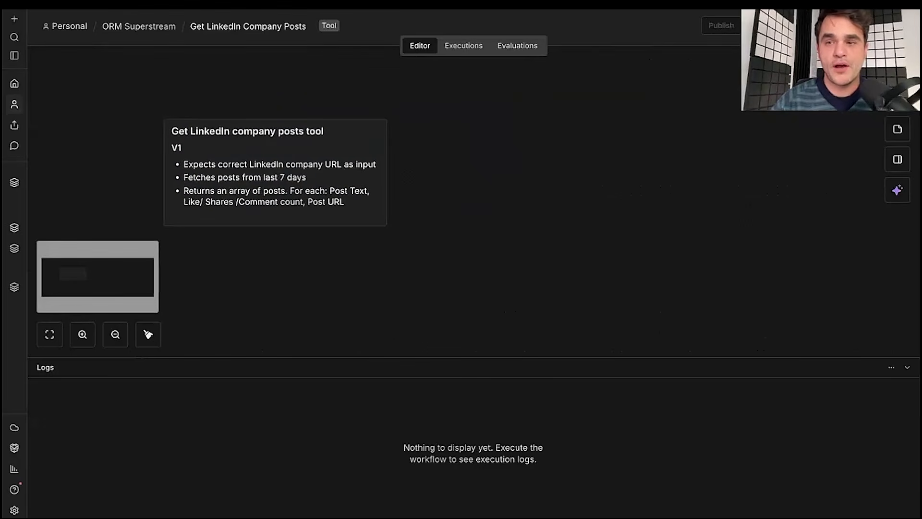
key("Tab")
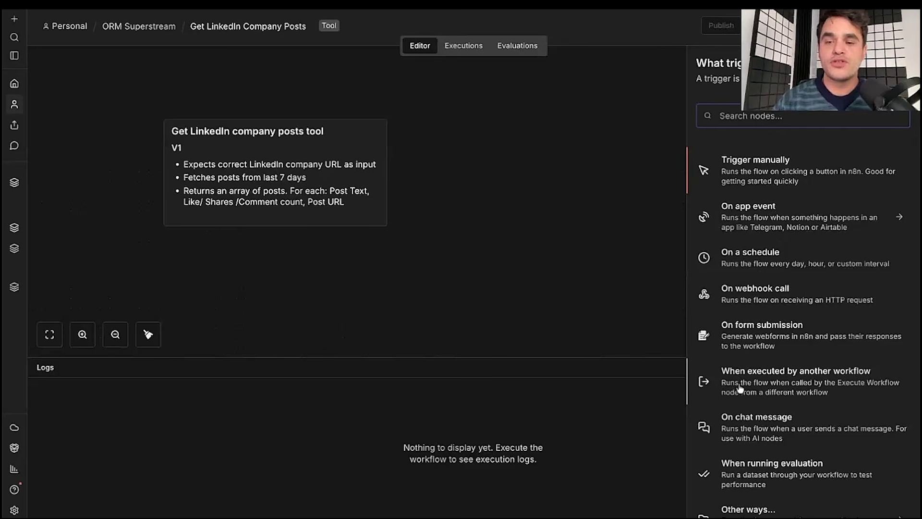
- Add a 'When executed by another workflow' trigger with an input field linkedinCompanyUrl
left_click(814, 381)
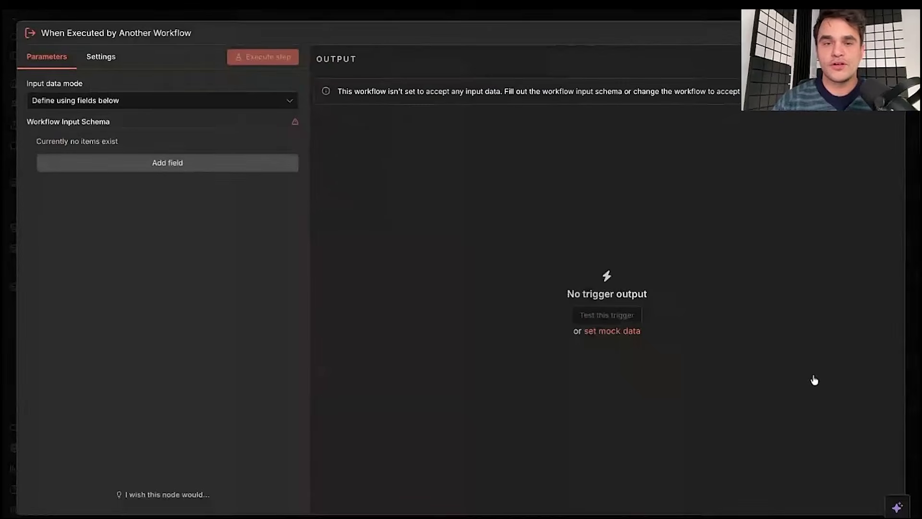
left_click(492, 13)
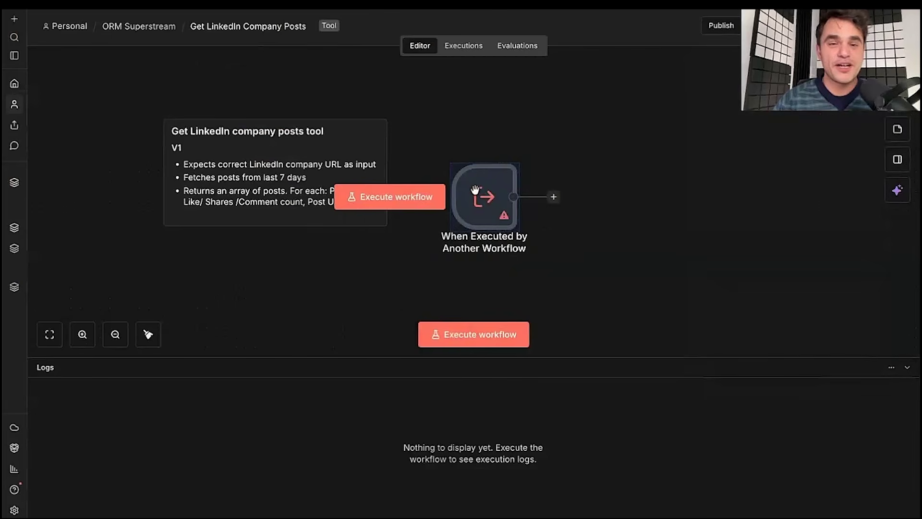
double_click(482, 193)
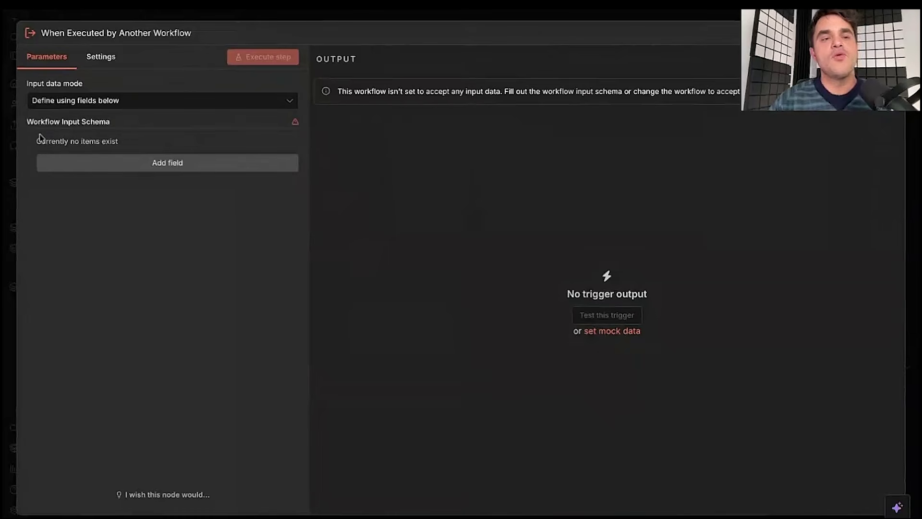
left_click(136, 164)
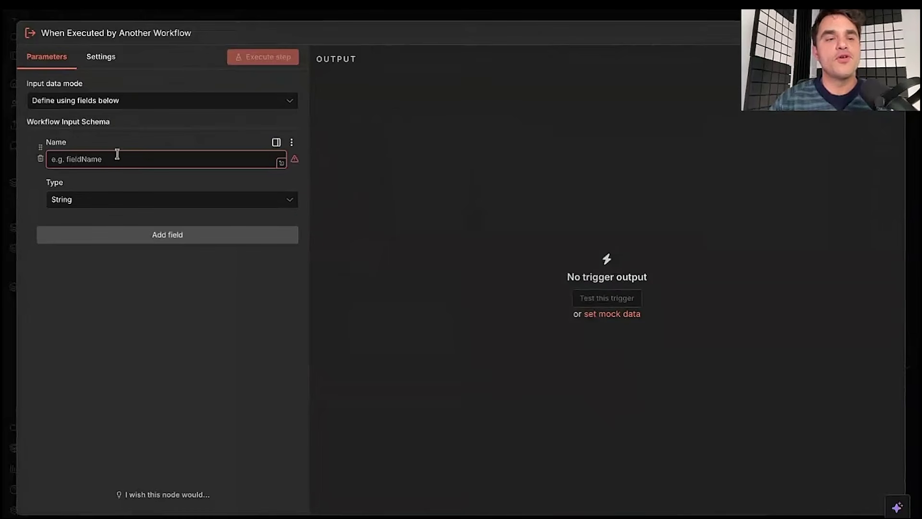
left_click(98, 159)
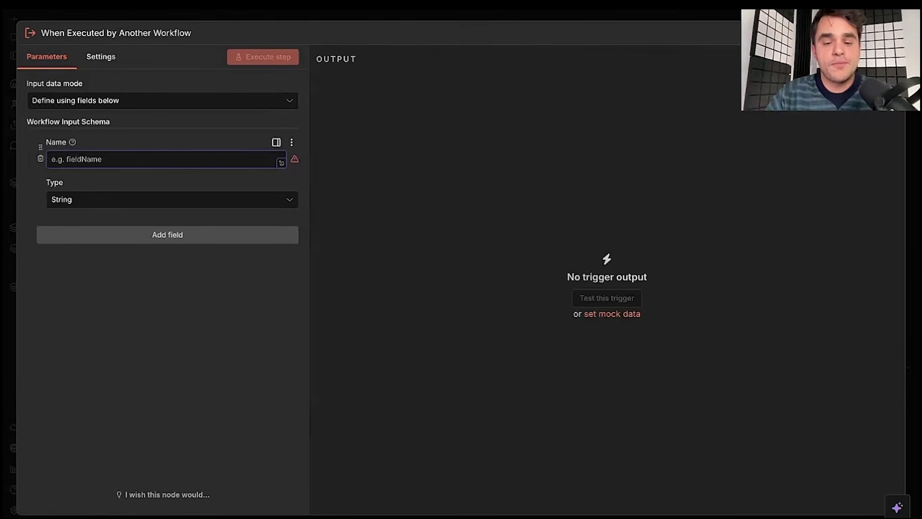
type("company")
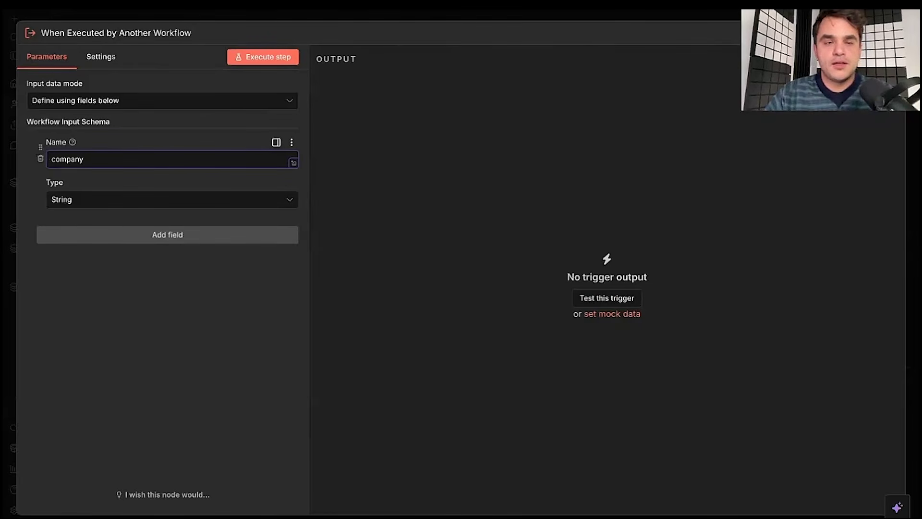
key("ctrl+a")
key("BackSpace")
type("linkedinCompanyUrl")
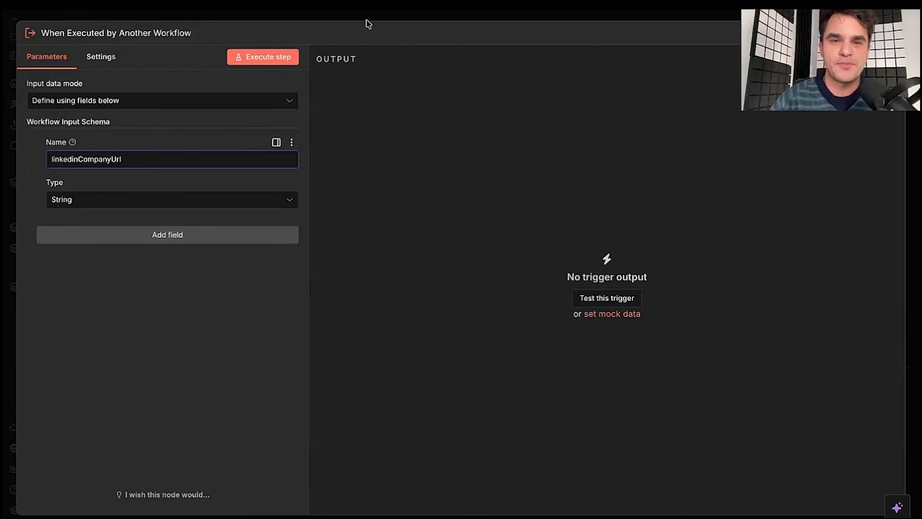
- Execute the trigger step and pin the quoted n8n LinkedIn company URL as linkedinCompanyUrl test data
left_click(268, 57)
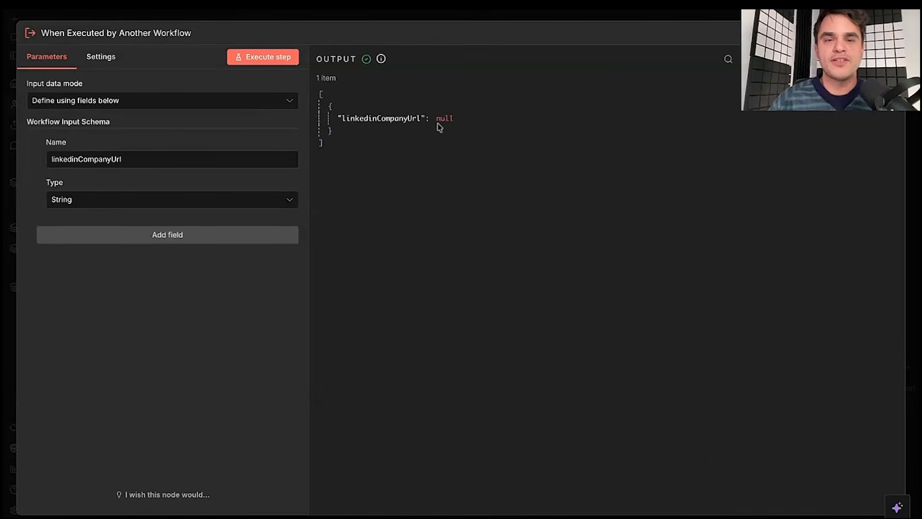
left_click(866, 59)
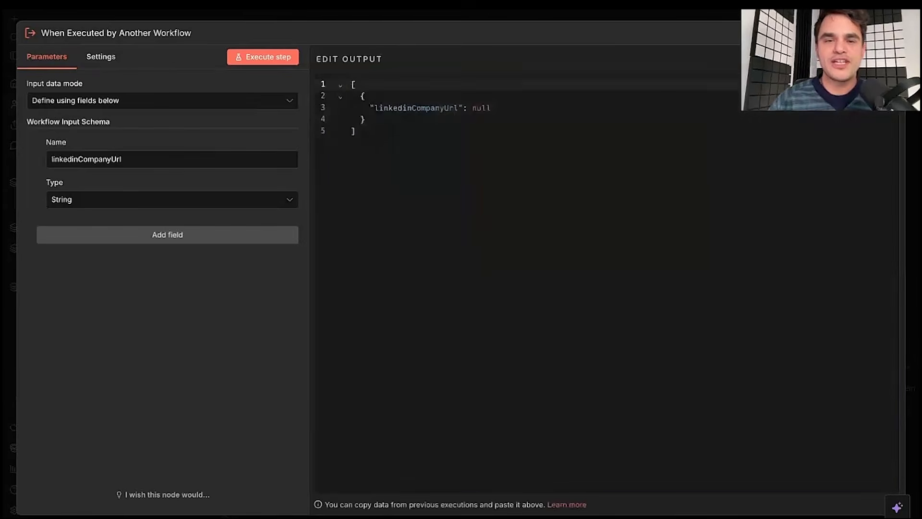
double_click(483, 110)
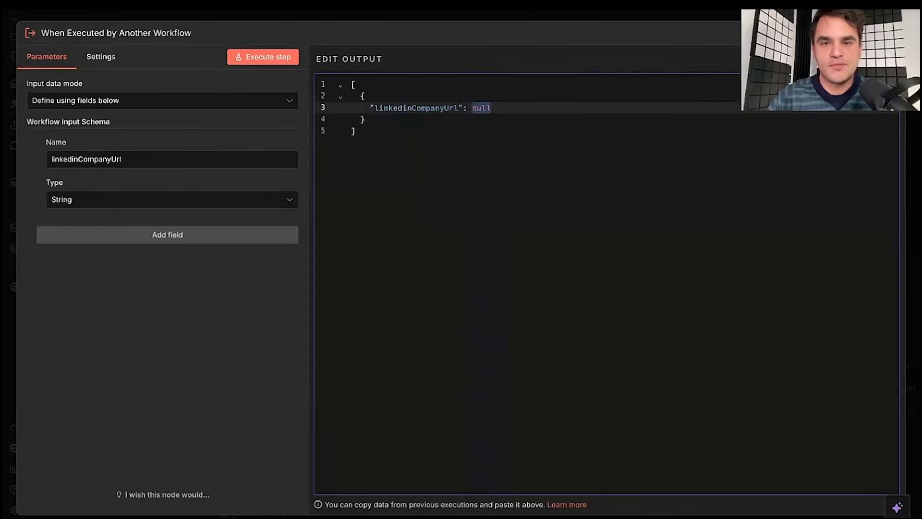
type("https://www.linkedin.com/company/n8n")
left_click(472, 108)
type("\"")
left_click(655, 107)
type("\"")
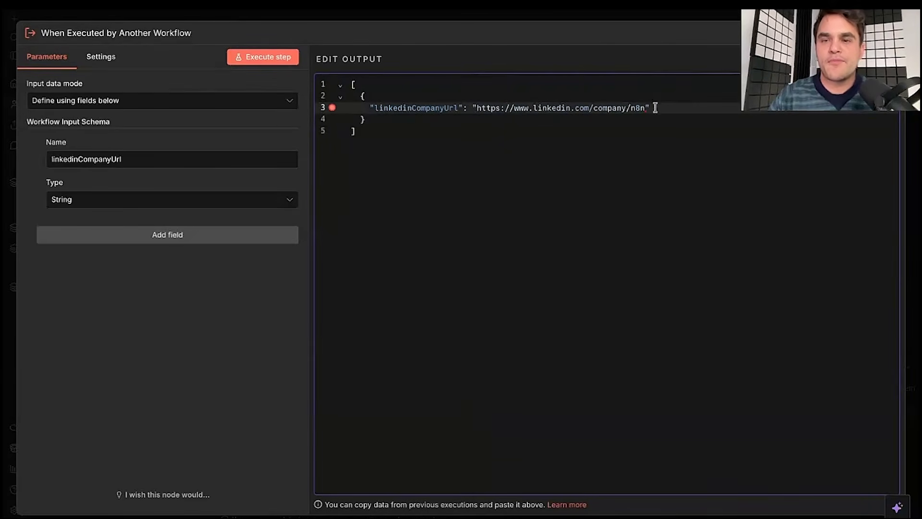
left_click(884, 59)
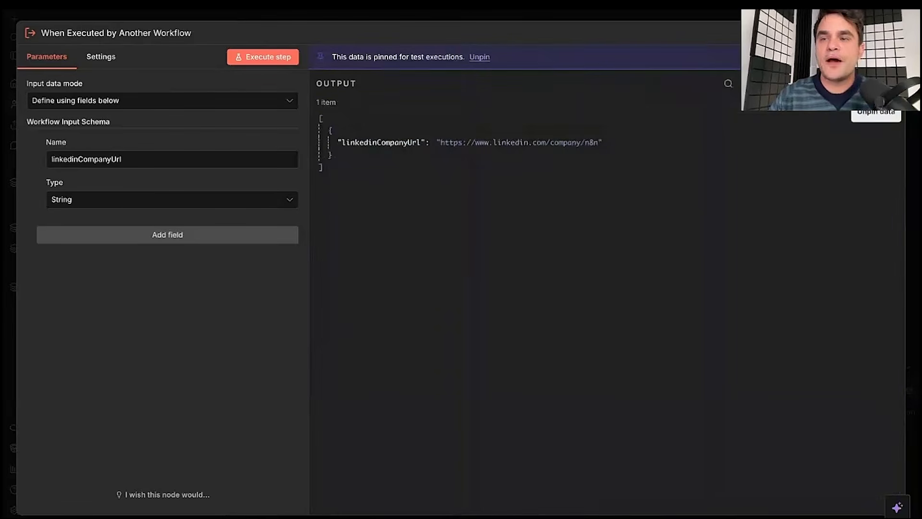
- Run the workflow with the pinned URL and check the trigger's output
left_click(513, 15)
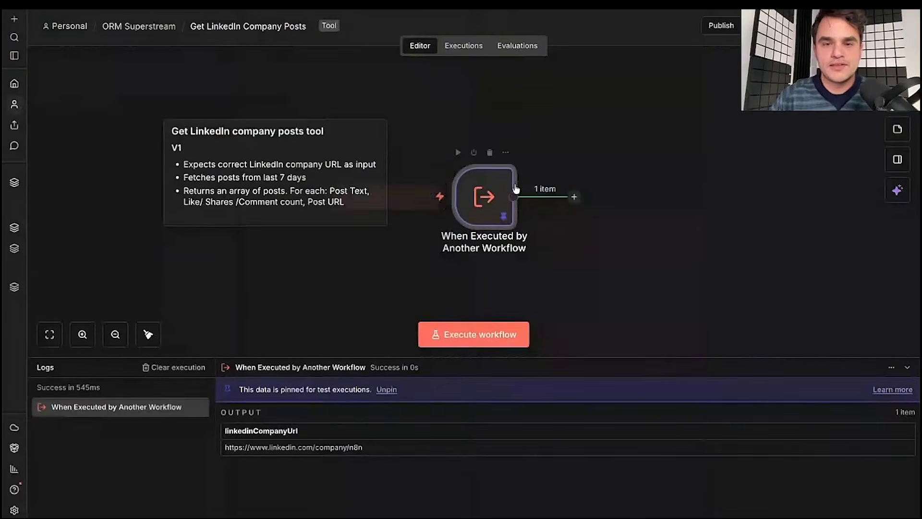
left_click(473, 334)
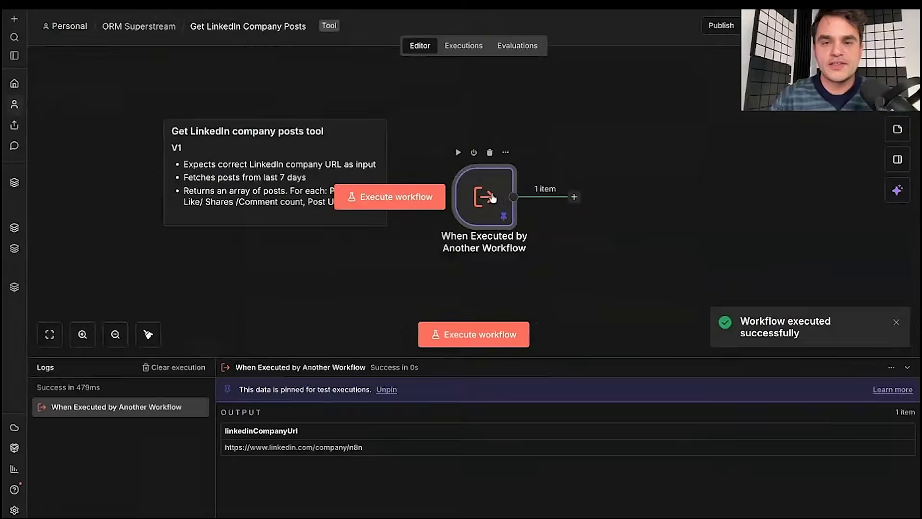
double_click(485, 196)
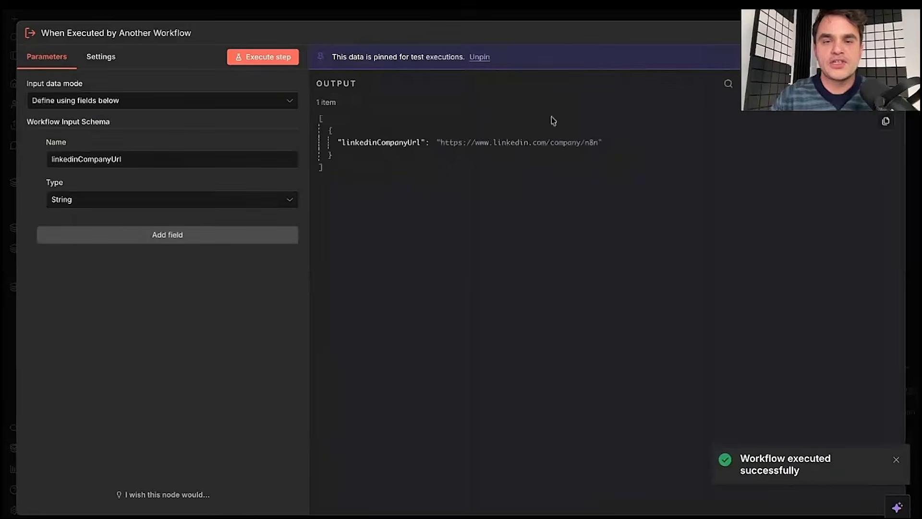
left_click(349, 20)
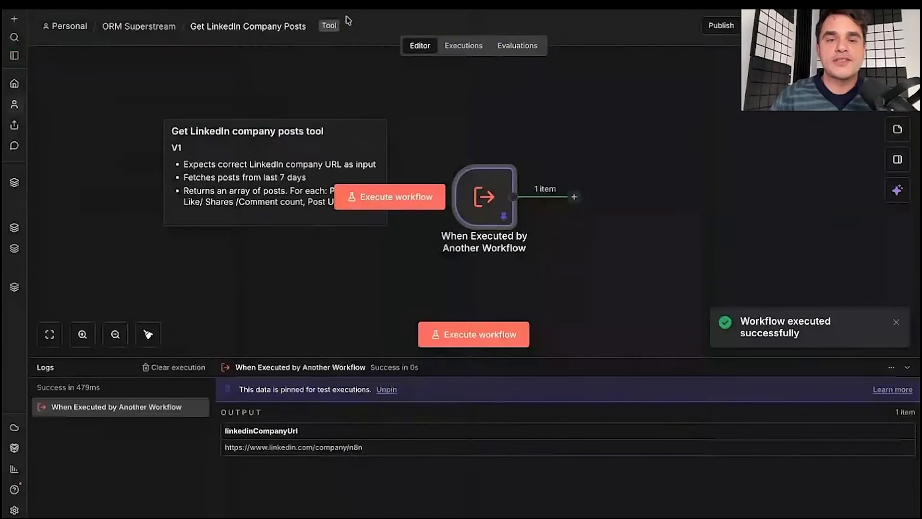
scroll(416, 91, "right", 5)
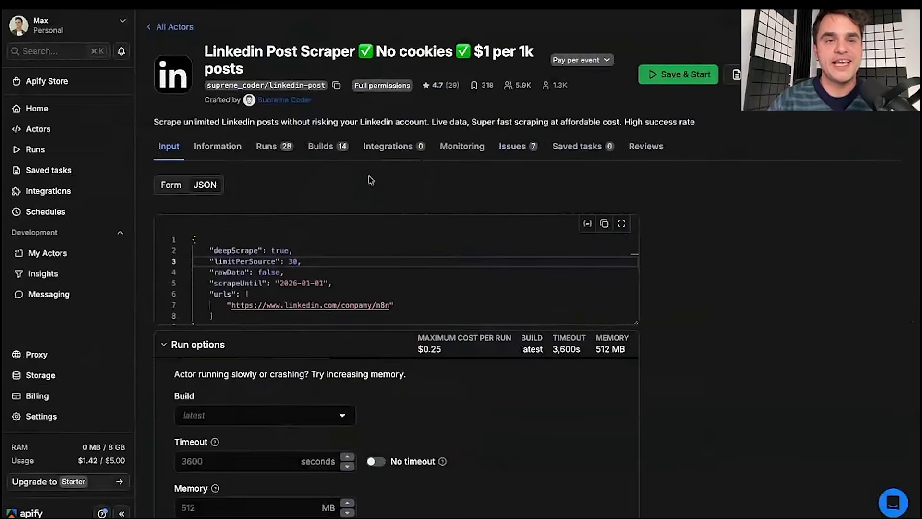
triple_click(205, 52)
left_click(205, 52)
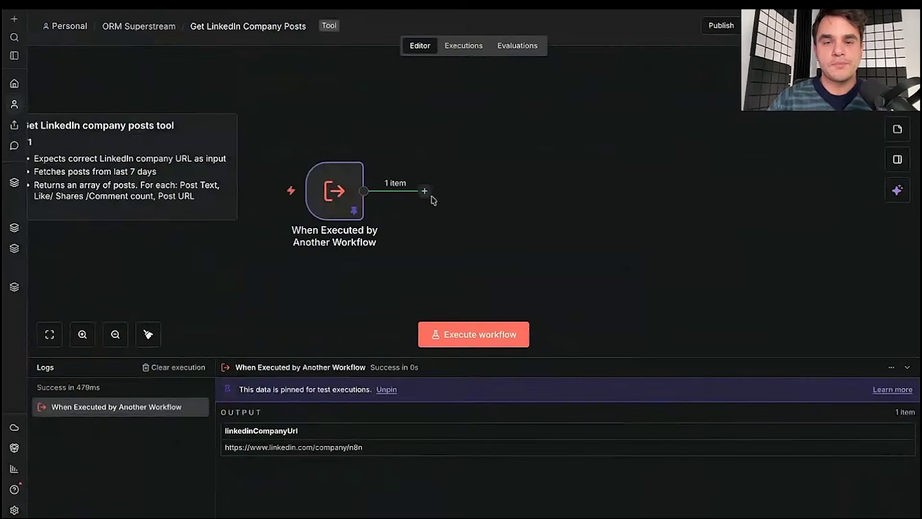
- Add an Apify 'Run an Actor and get dataset' step after the trigger
left_click(424, 190)
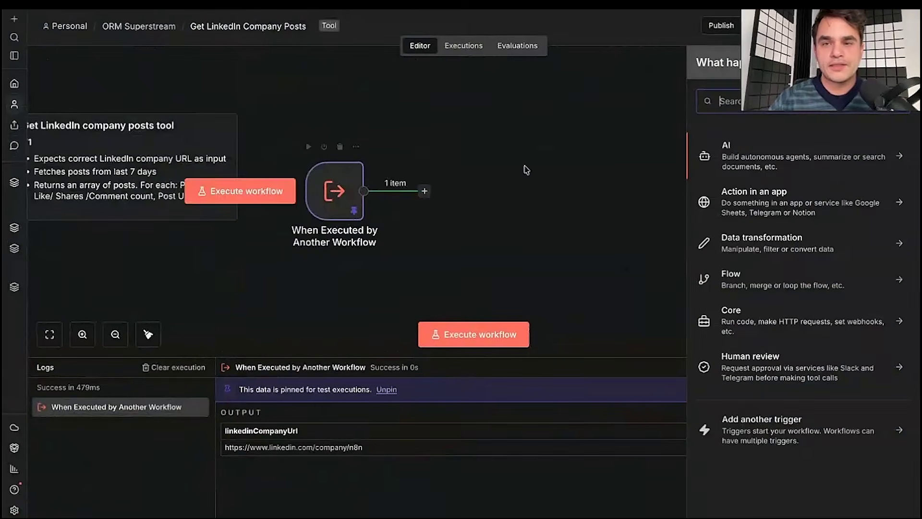
left_click(762, 202)
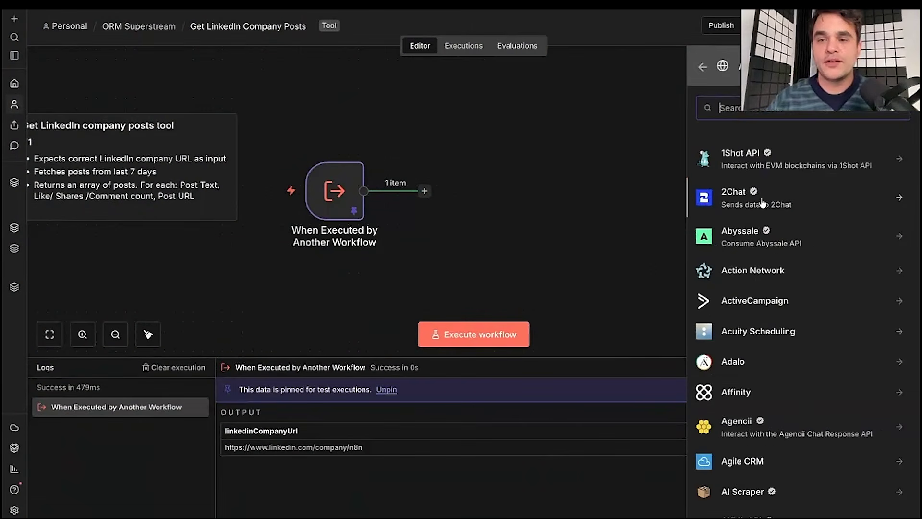
type("apify")
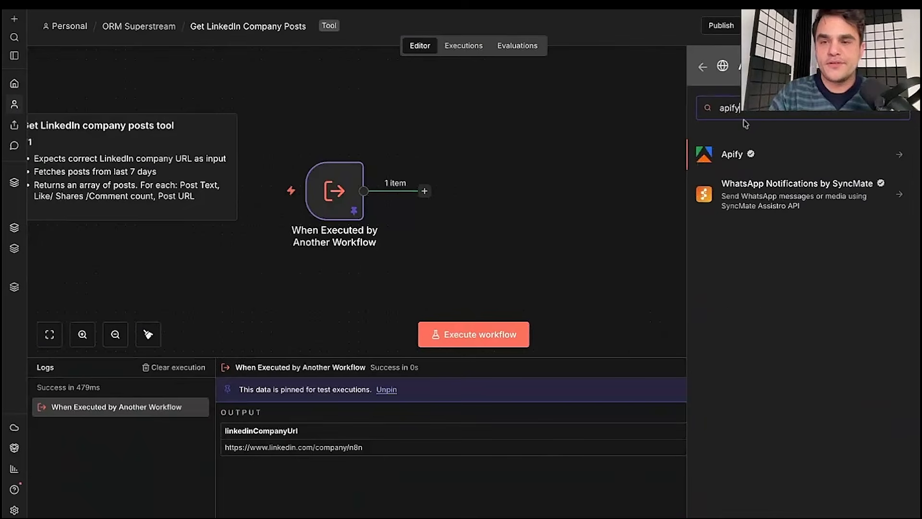
left_click(729, 155)
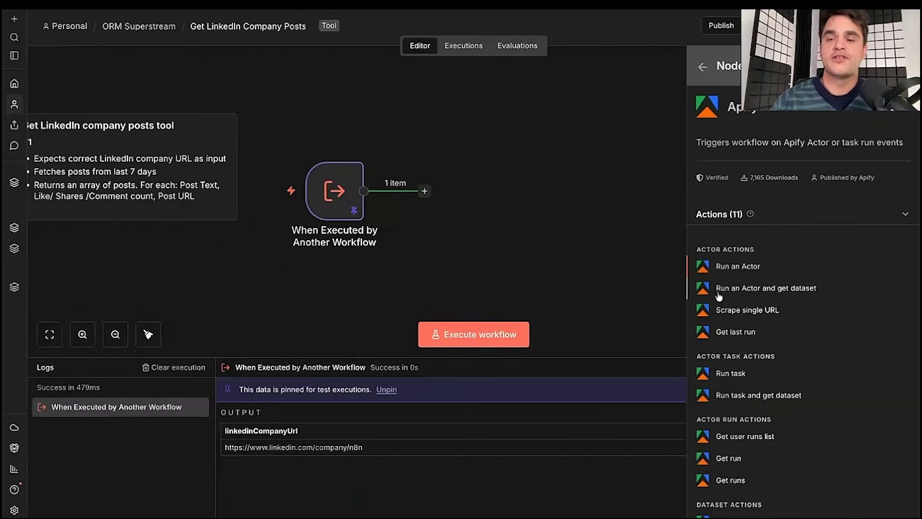
left_click(754, 291)
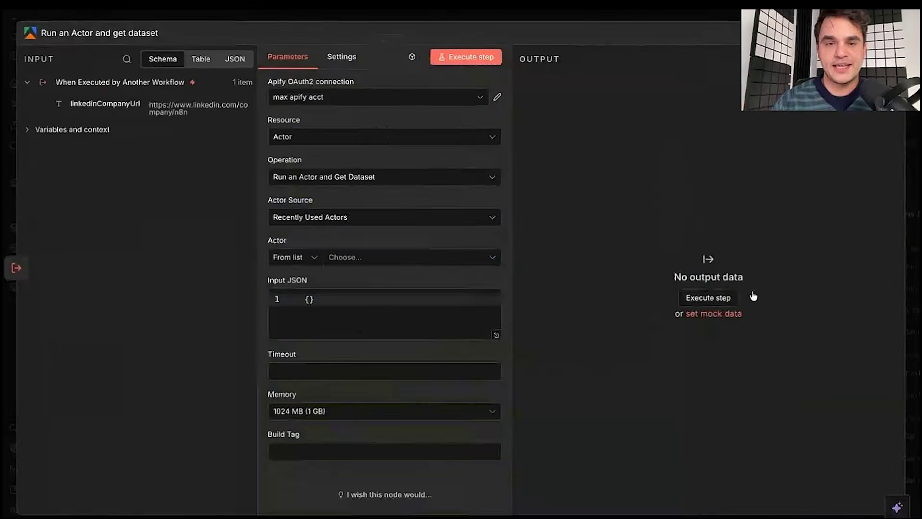
left_click(578, 17)
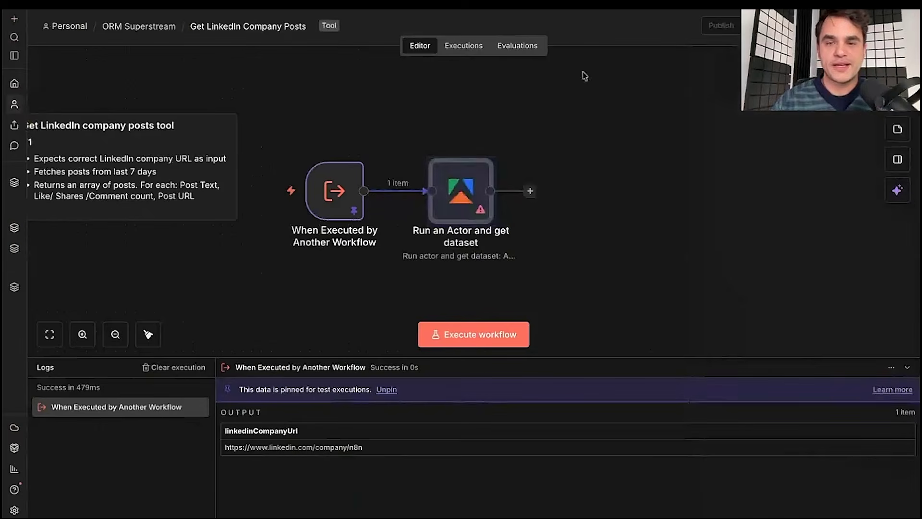
left_click_drag(470, 187, 508, 187)
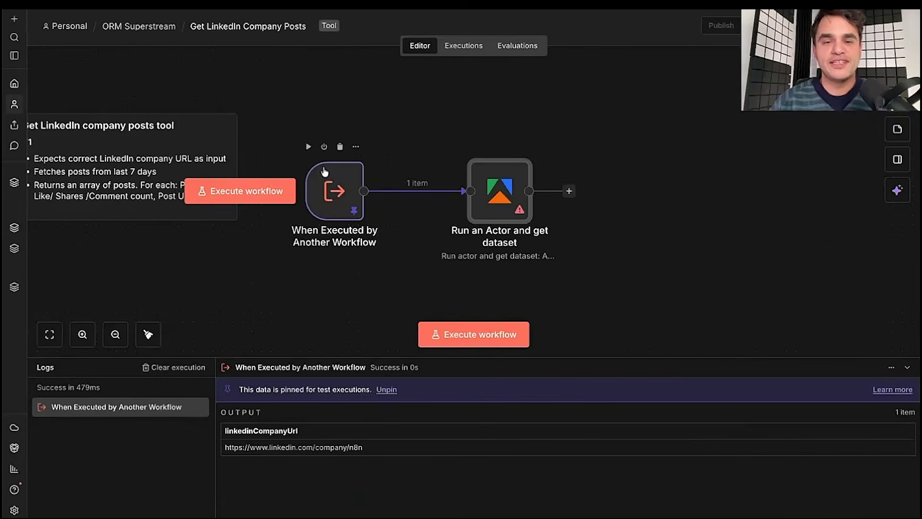
- Open the Apify node's settings and cancel creating a new Apify credential
double_click(509, 197)
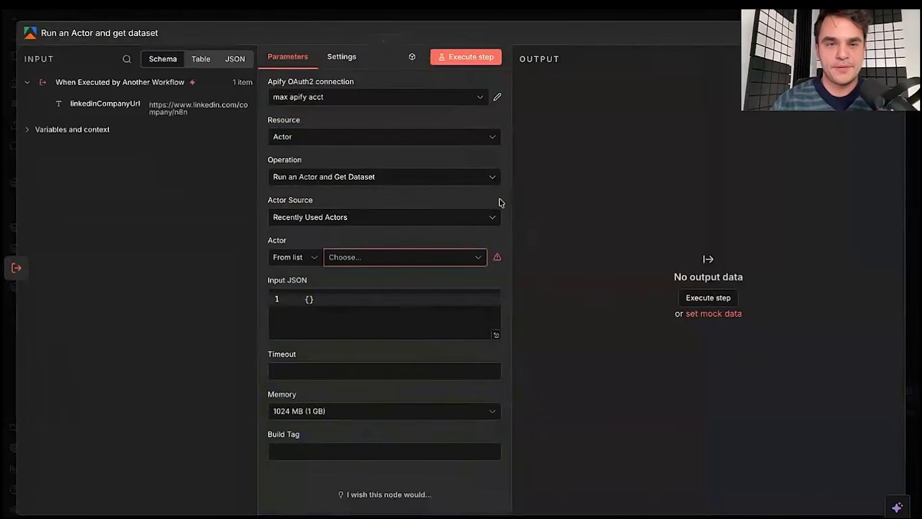
left_click(302, 106)
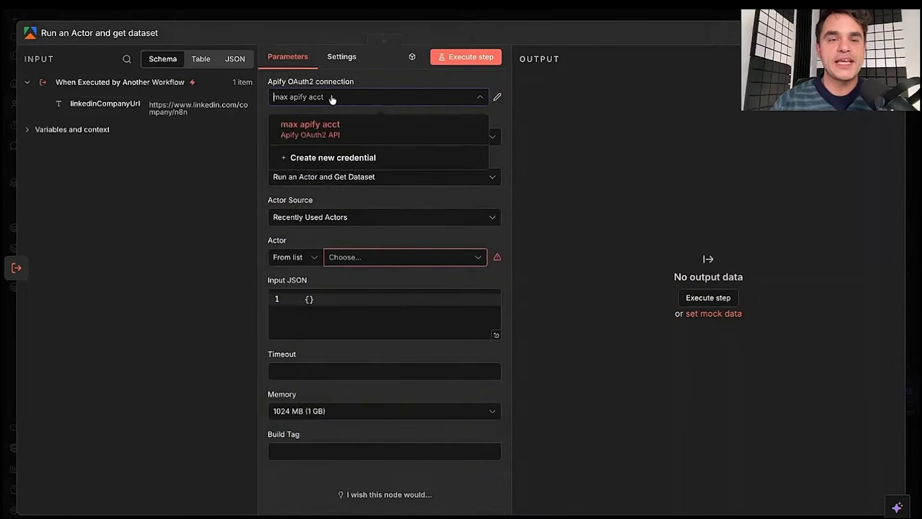
left_click(343, 157)
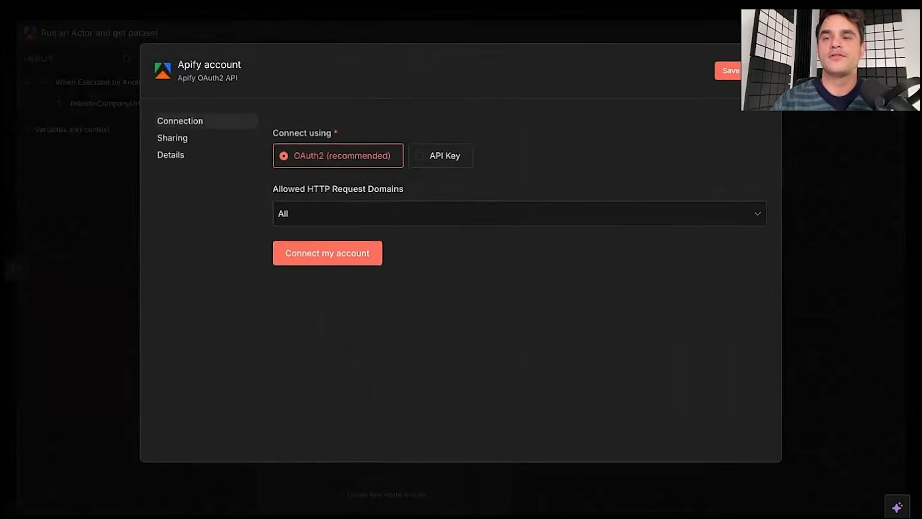
left_click(766, 71)
left_click(497, 293)
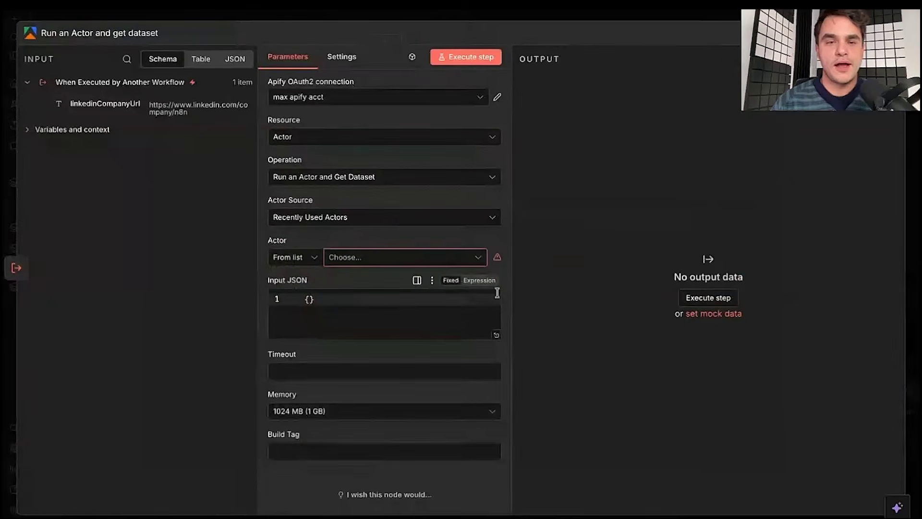
- Search actors for 'linked' and choose the Linkedin Post Scraper
left_click(385, 261)
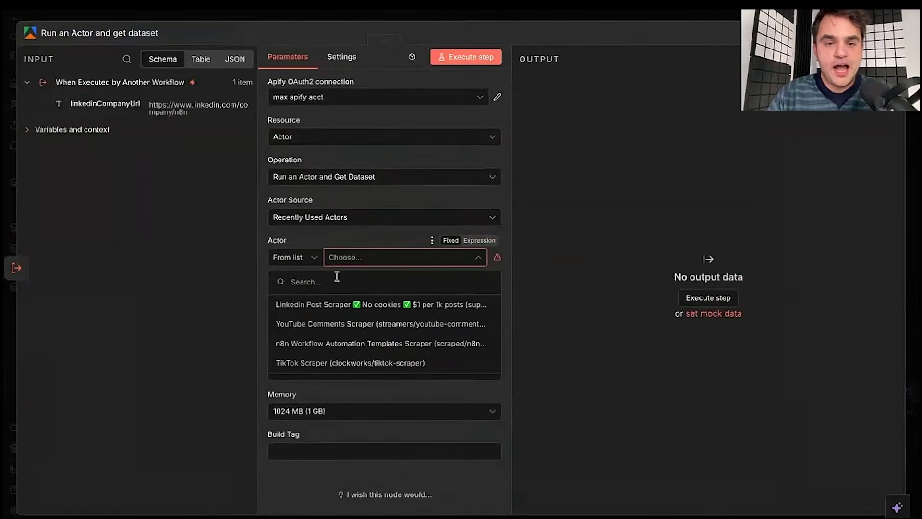
type("linked")
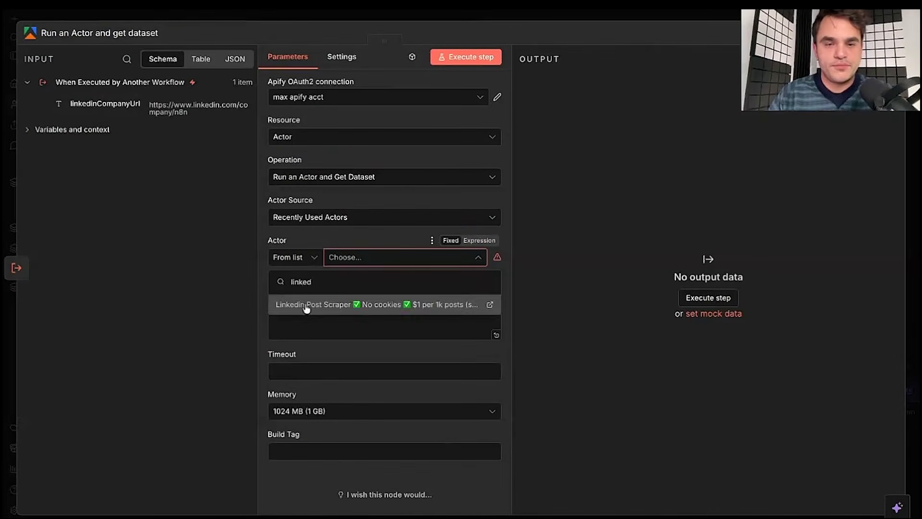
left_click(305, 306)
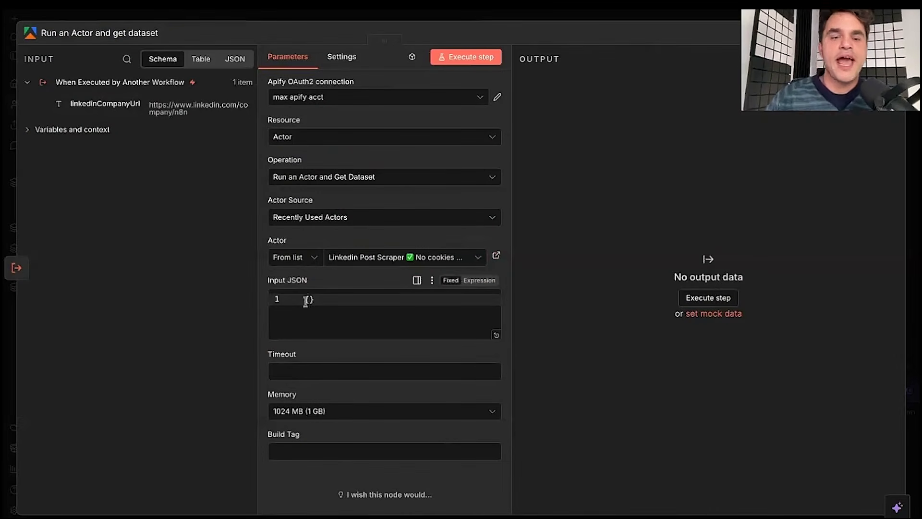
left_click(314, 301)
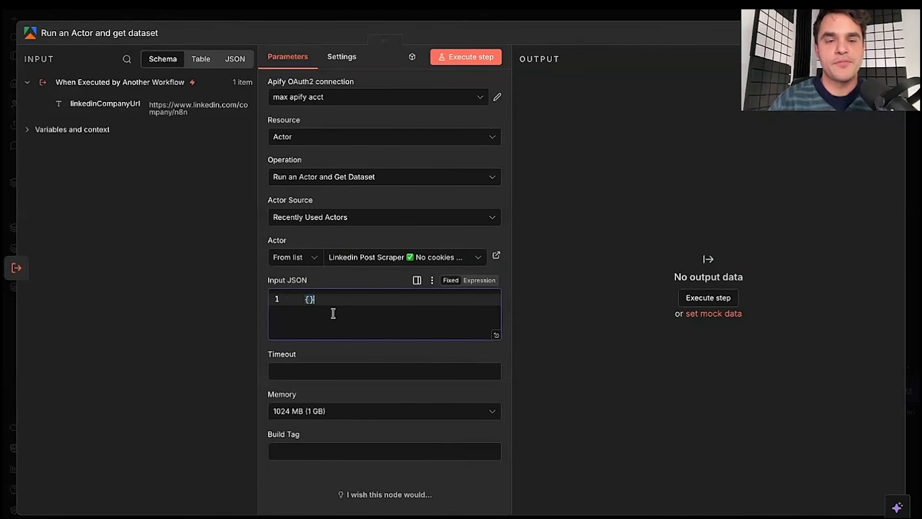
- Copy the scraper's input JSON from Apify Console and paste it over the node's Input JSON
key("super+Tab")
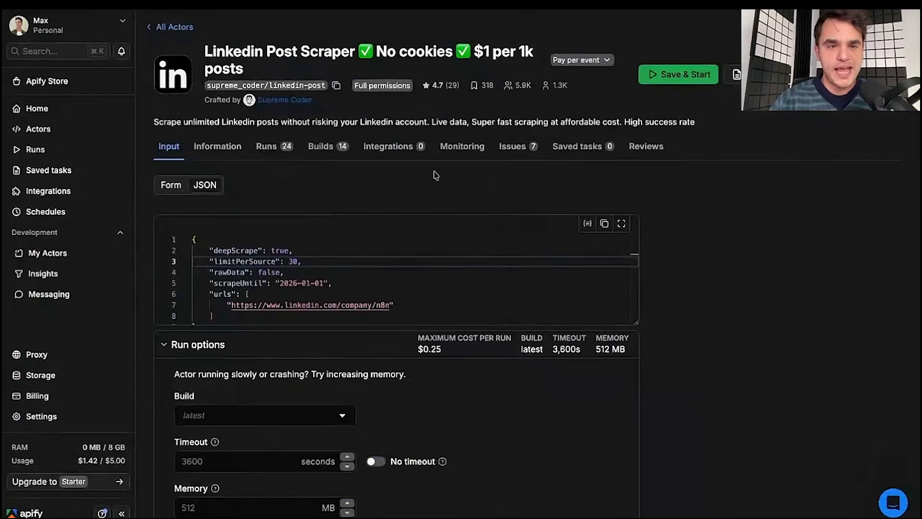
scroll(264, 313, "down", 1)
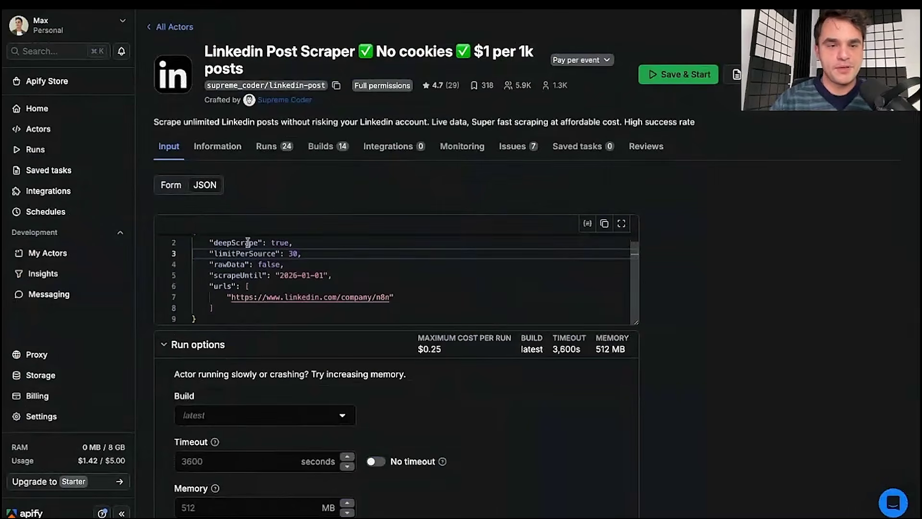
scroll(247, 245, "up", 1)
left_click(605, 226)
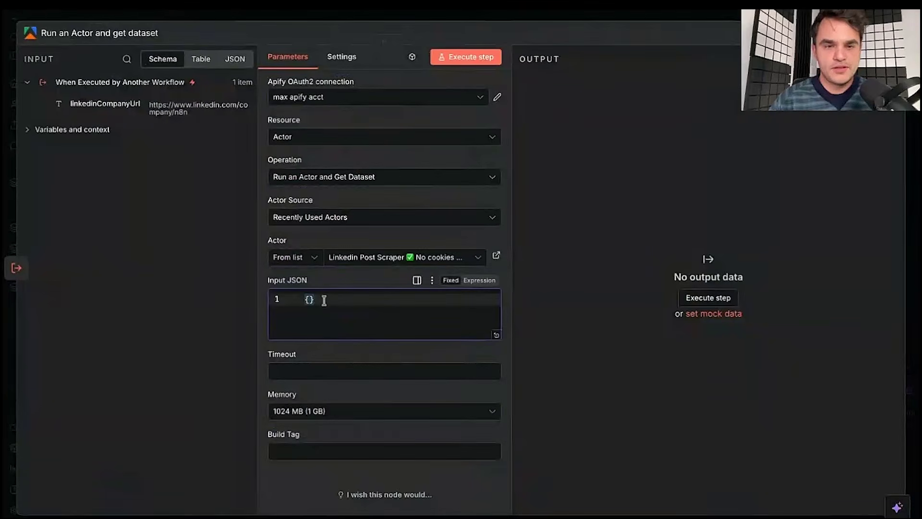
key("ctrl+a")
key("ctrl+v")
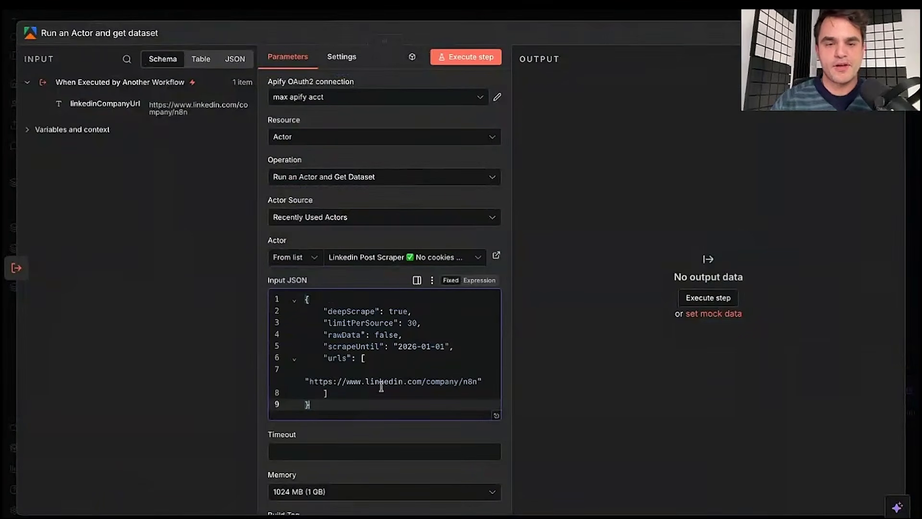
- Switch the Input JSON to an expression and select the 2026-01-01 scrapeUntil date
double_click(341, 346)
left_click(380, 348)
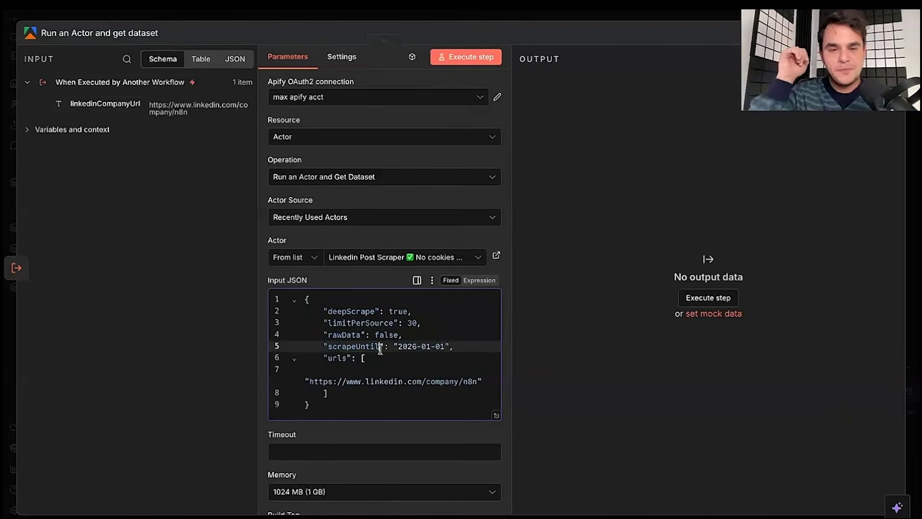
left_click_drag(394, 345, 445, 346)
left_click(445, 346)
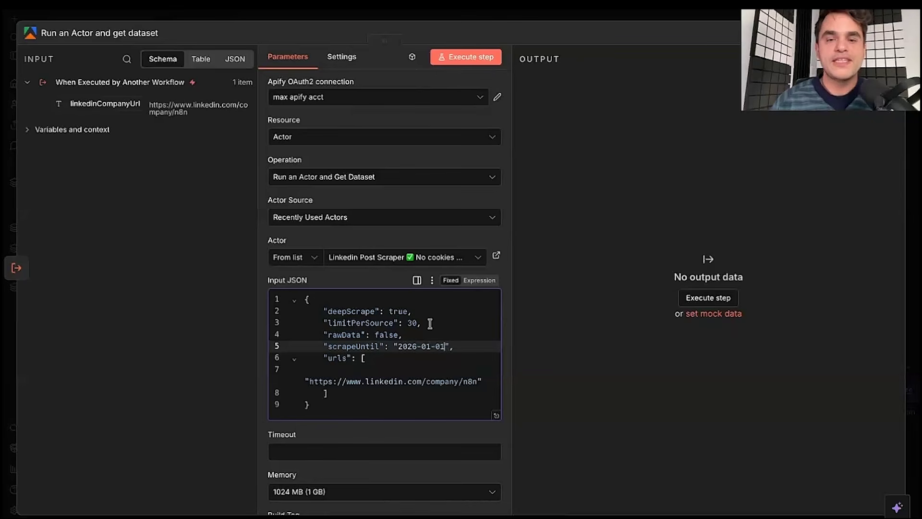
left_click(479, 282)
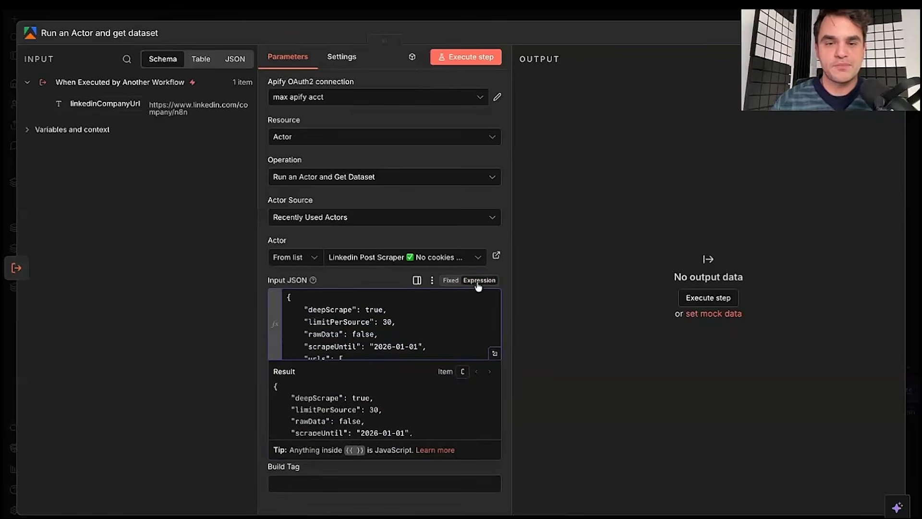
scroll(451, 330, "down", 1)
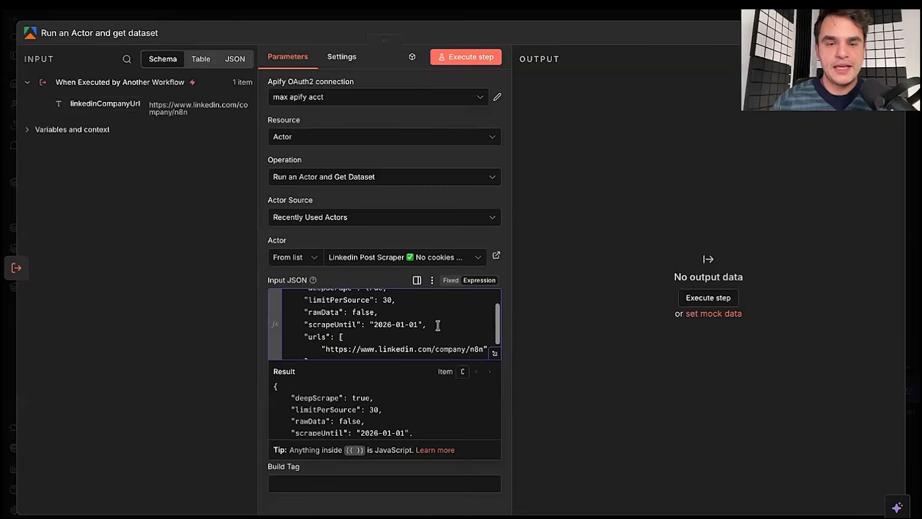
left_click_drag(418, 324, 374, 323)
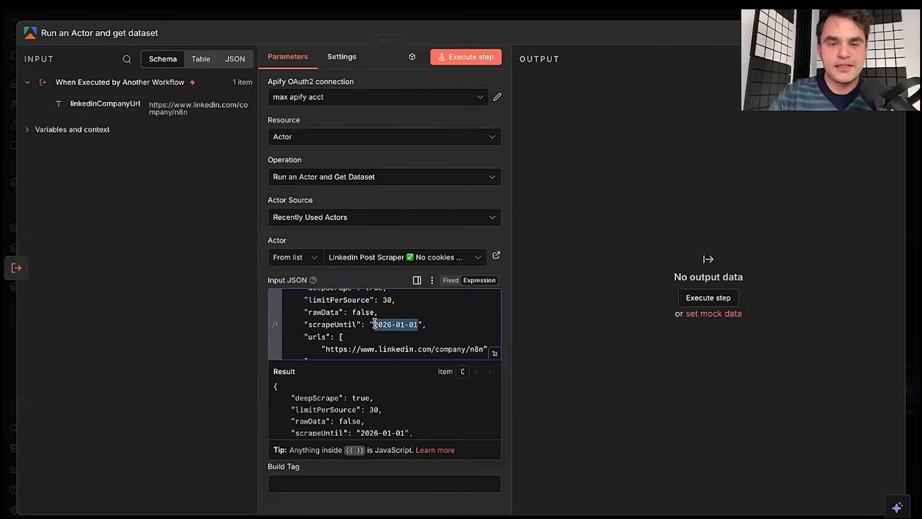
- Set scrapeUntil to $now minus 7 days, formatted as yyyy-MM-dd
type("{{}}")
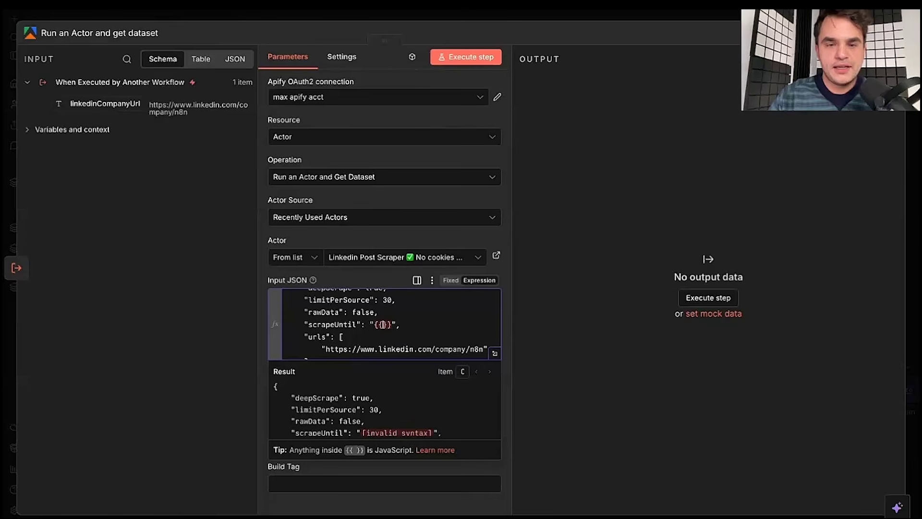
type("$")
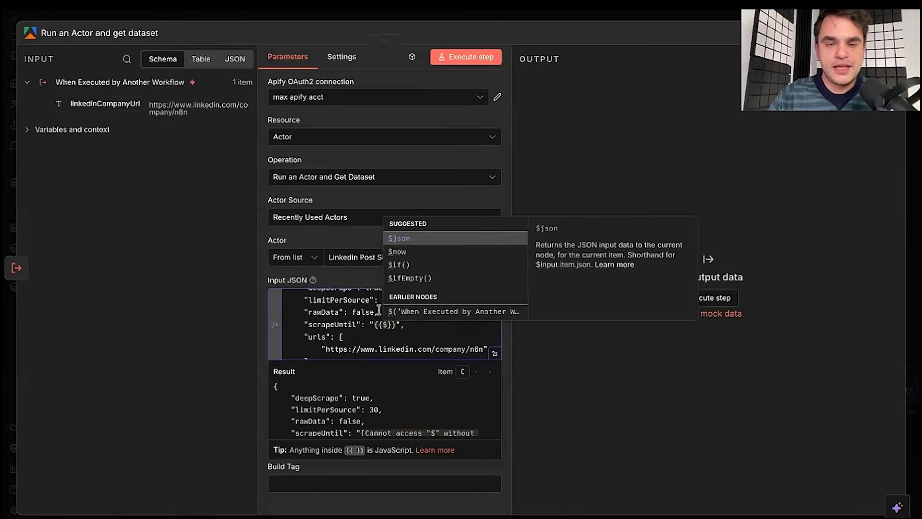
scroll(426, 291, "down", 1)
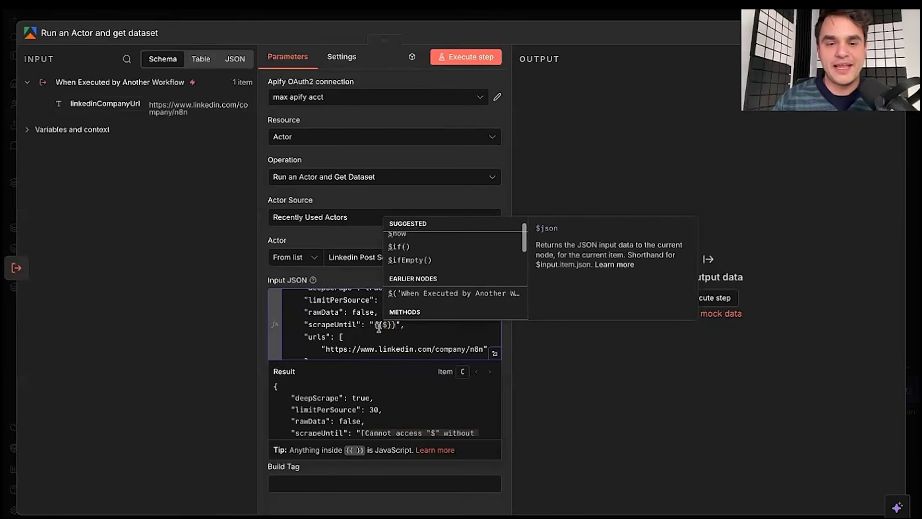
scroll(413, 259, "up", 1)
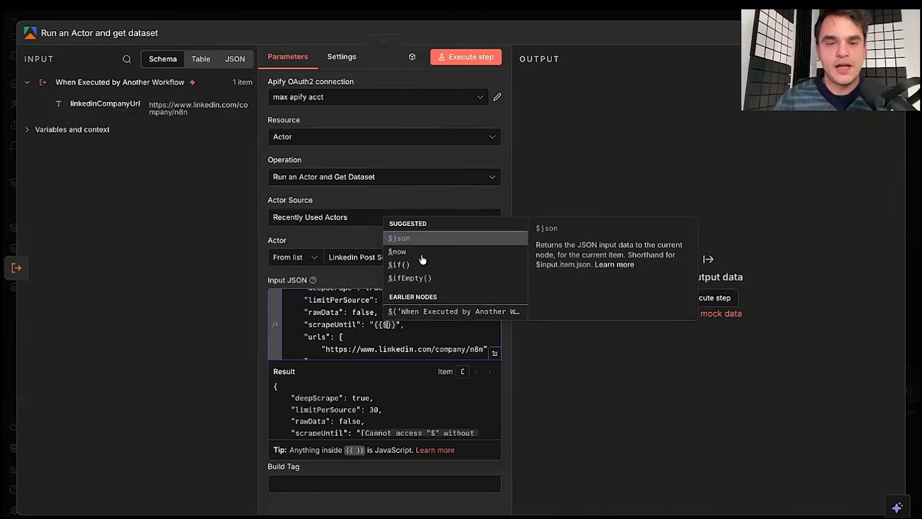
key("Down")
left_click(401, 251)
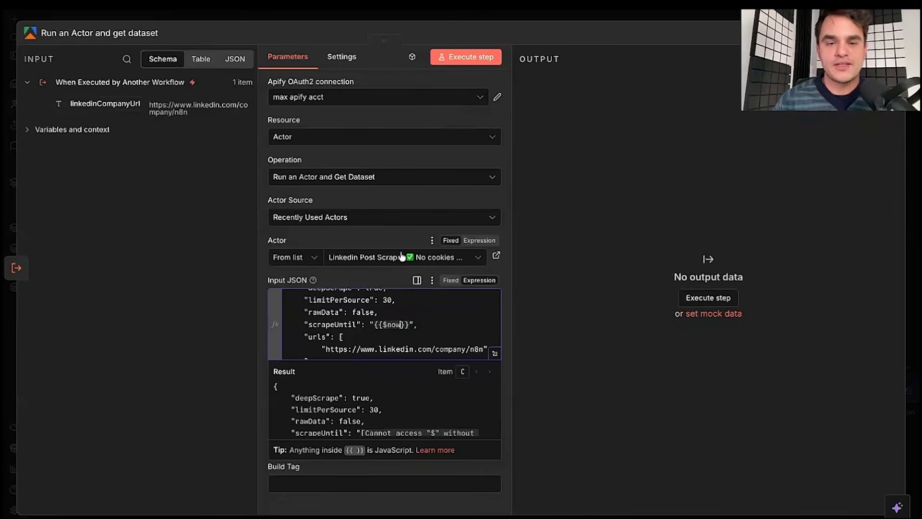
scroll(408, 385, "down", 2)
scroll(402, 401, "up", 1)
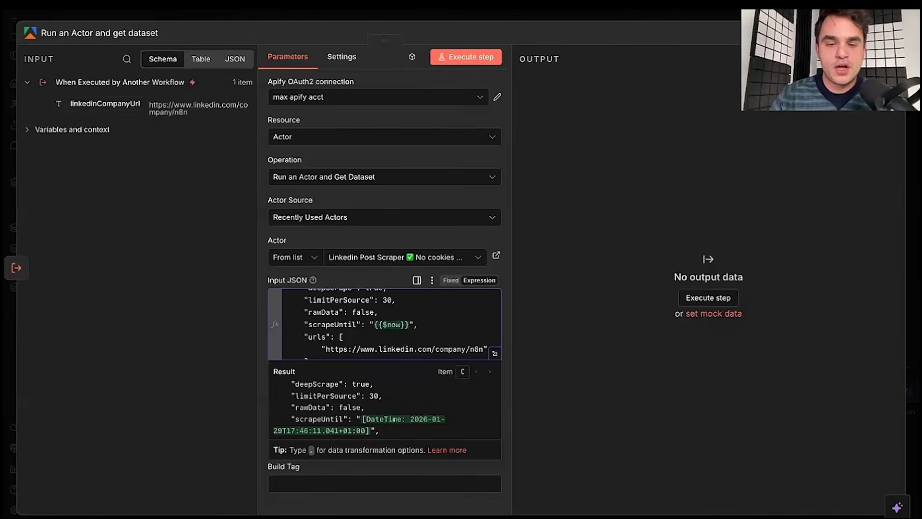
type(".")
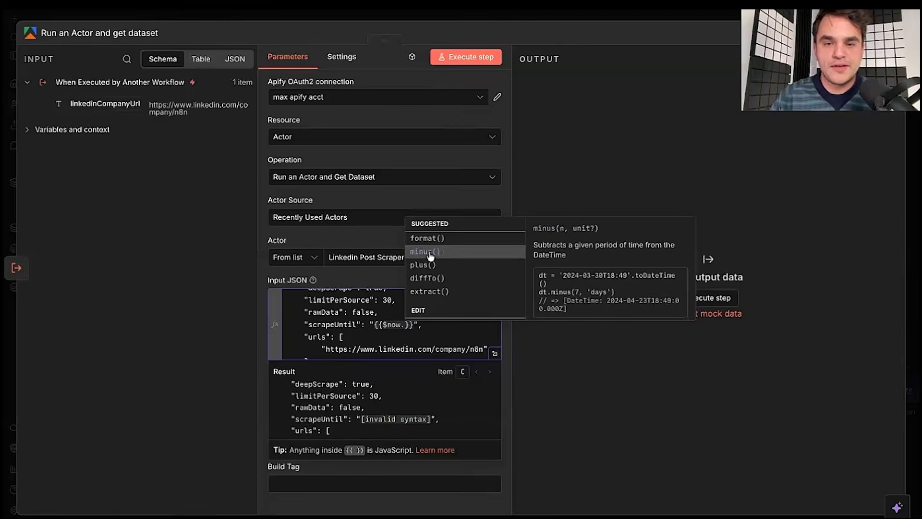
key("Return")
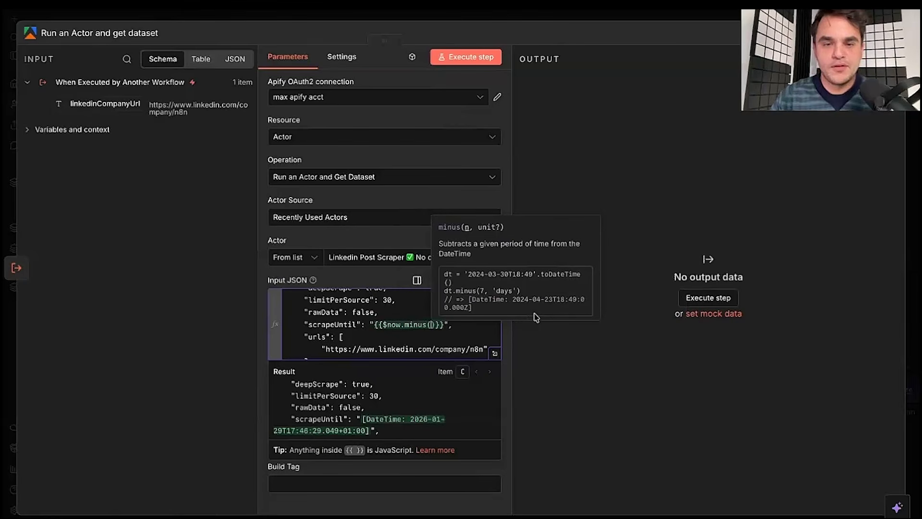
type("7,'days")
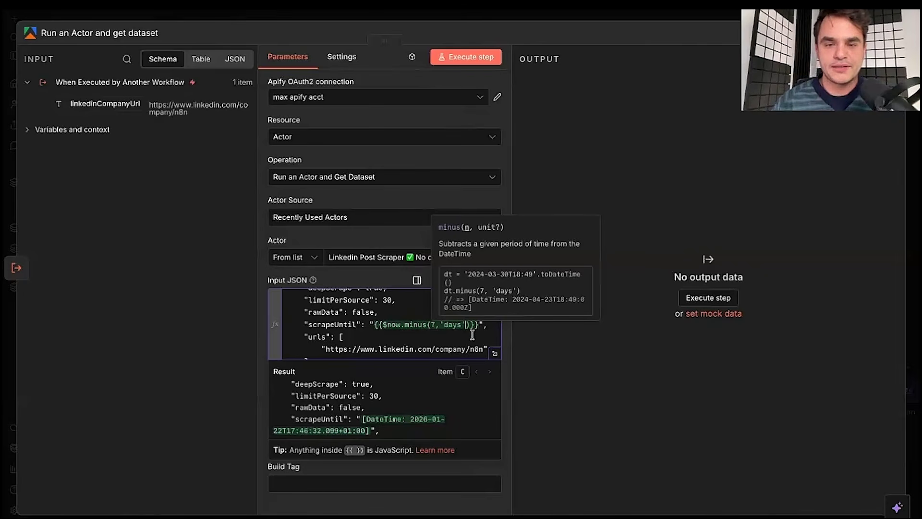
key("Right")
key("Right")
type(".")
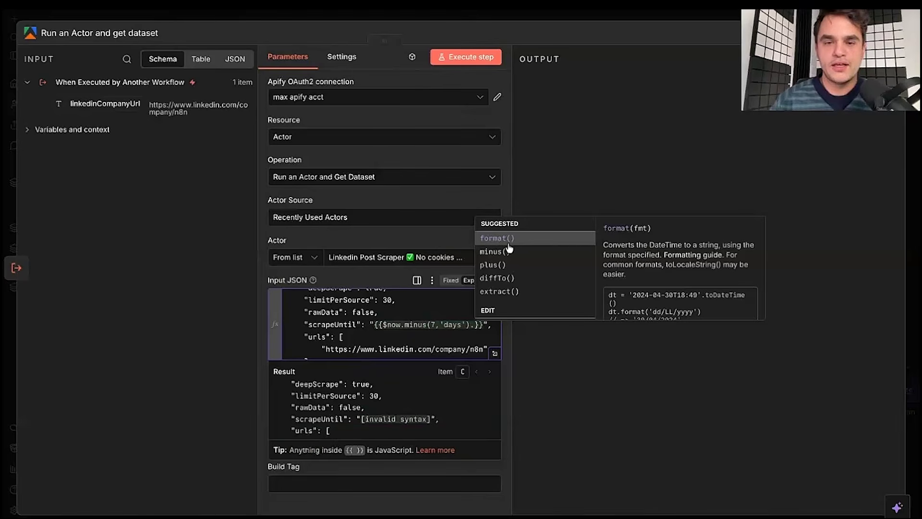
key("Return")
scroll(405, 288, "down", 1)
left_click(316, 319)
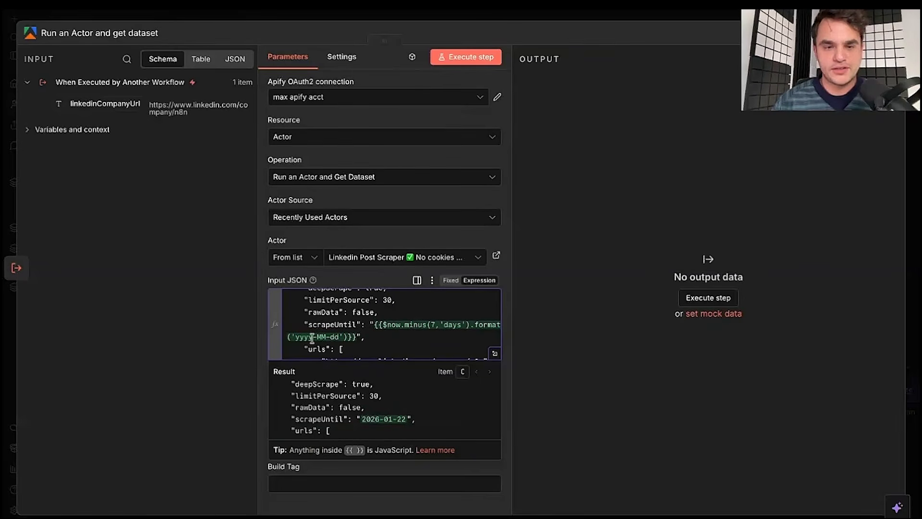
triple_click(362, 422)
left_click(362, 421)
scroll(387, 327, "down", 1)
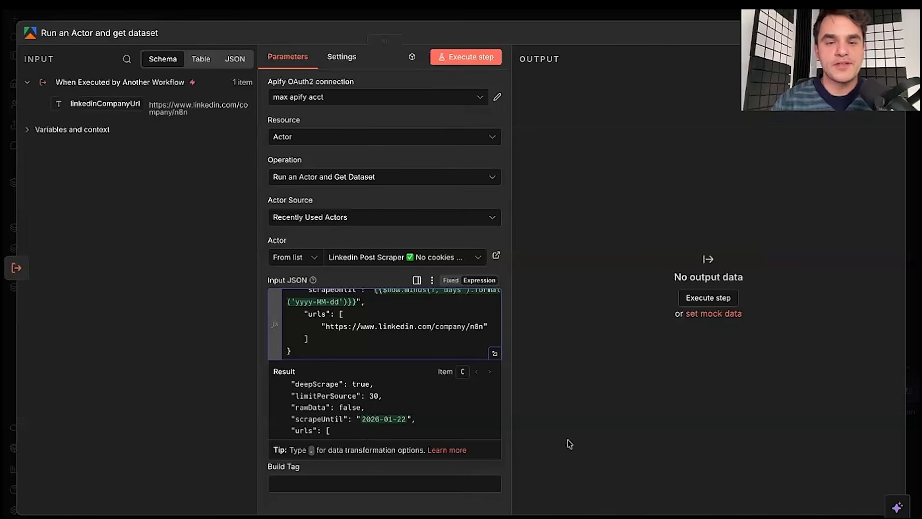
- Replace the hardcoded LinkedIn URL with the linkedinCompanyUrl field and set Memory to 512 MB
left_click(494, 354)
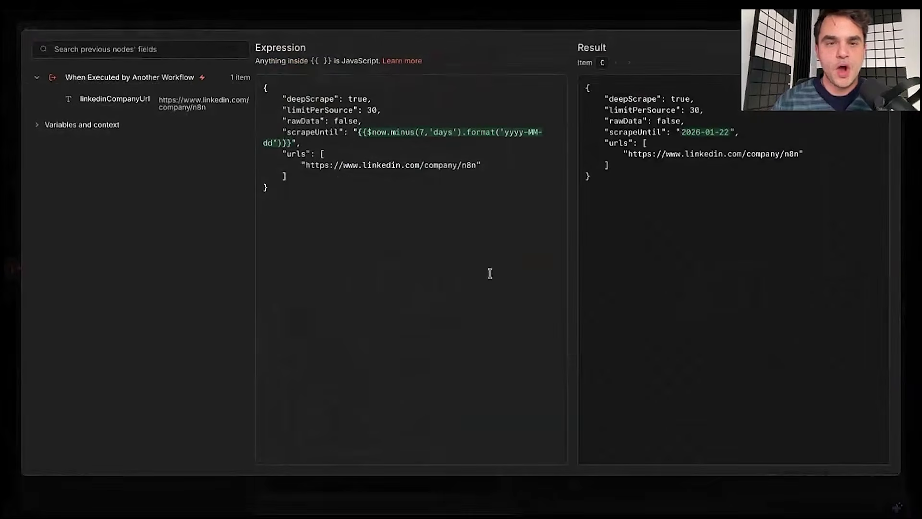
left_click(306, 166)
key("alt+shift+Right")
key("alt+shift+Right")
key("alt+shift+Right")
key("alt+shift+Right")
key("alt+shift+Right")
key("alt+shift+Right")
key("alt+shift+Right")
key("alt+shift+Right")
key("alt+shift+Right")
key("alt+shift+Right")
key("alt+shift+Right")
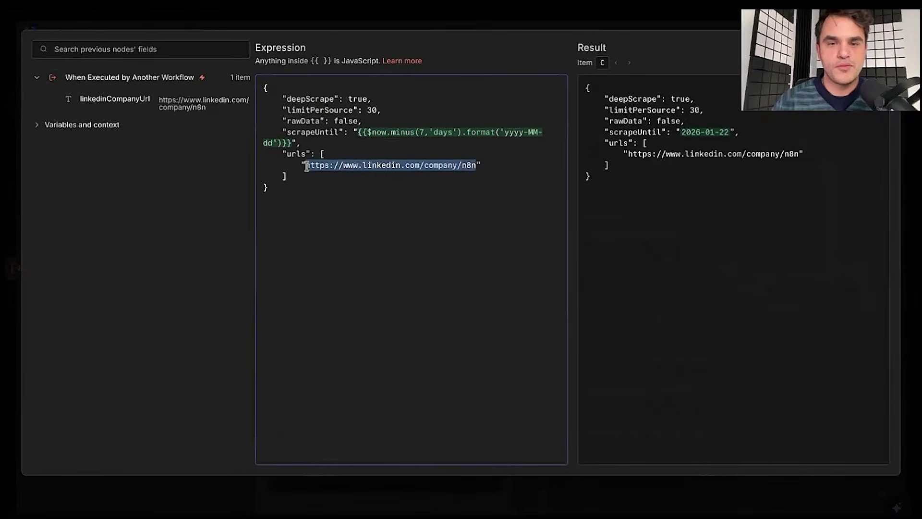
key("BackSpace")
left_click_drag(108, 98, 306, 166)
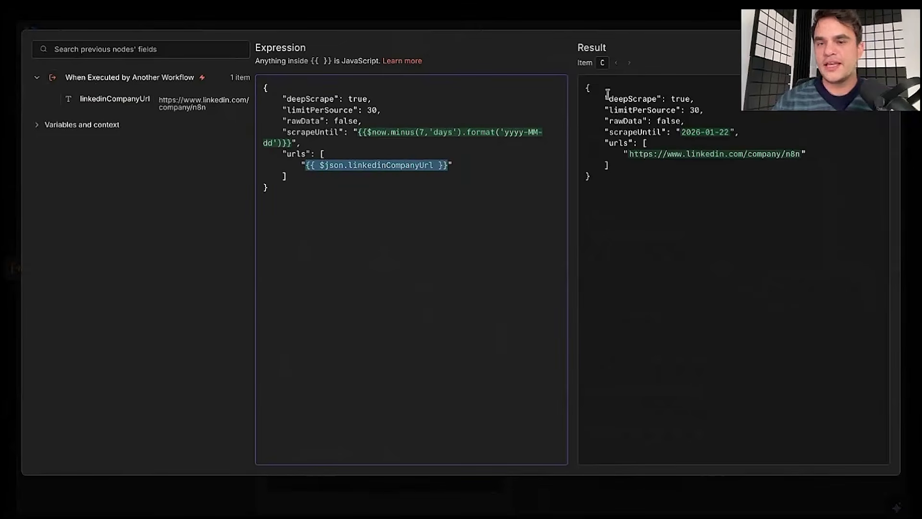
left_click(585, 84)
key("shift+Down")
key("shift+Down")
key("shift+Down")
key("shift+Down")
key("shift+Down")
key("shift+Down")
key("shift+Down")
key("shift+Down")
key("shift+Down")
left_click(585, 84)
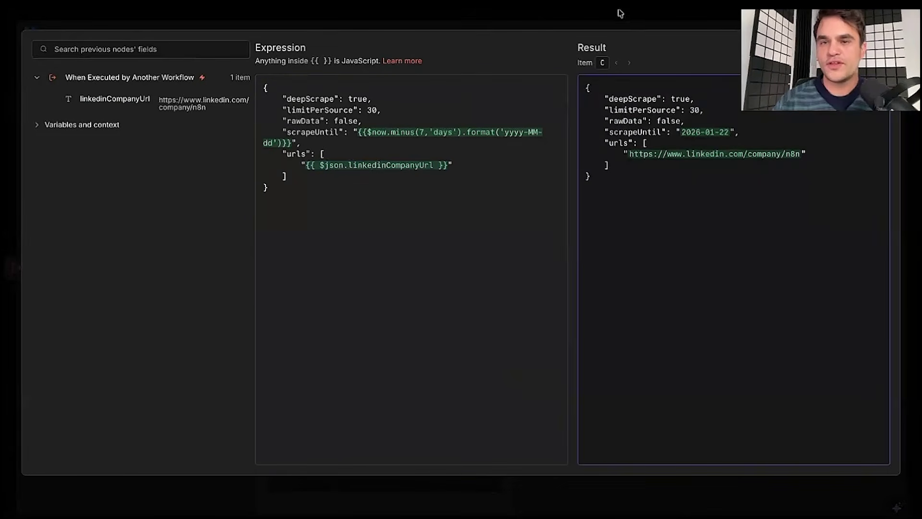
left_click(620, 13)
left_click(325, 448)
left_click(329, 315)
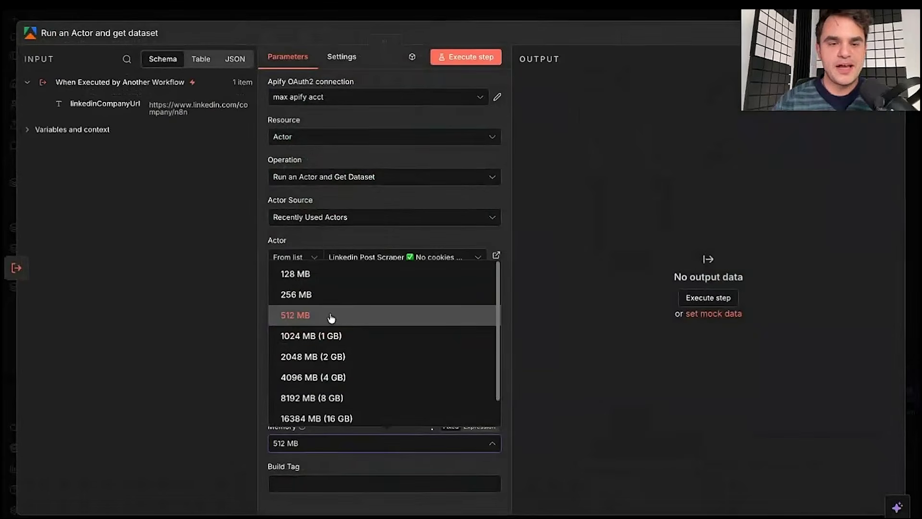
- Execute the Apify step, review the 16 returned LinkedIn posts, and close the panel
left_click(467, 58)
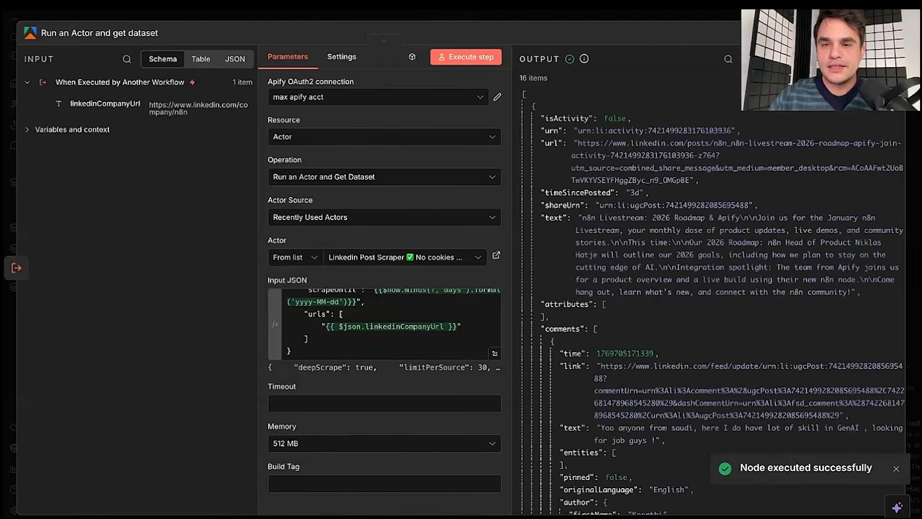
scroll(719, 119, "down", 5)
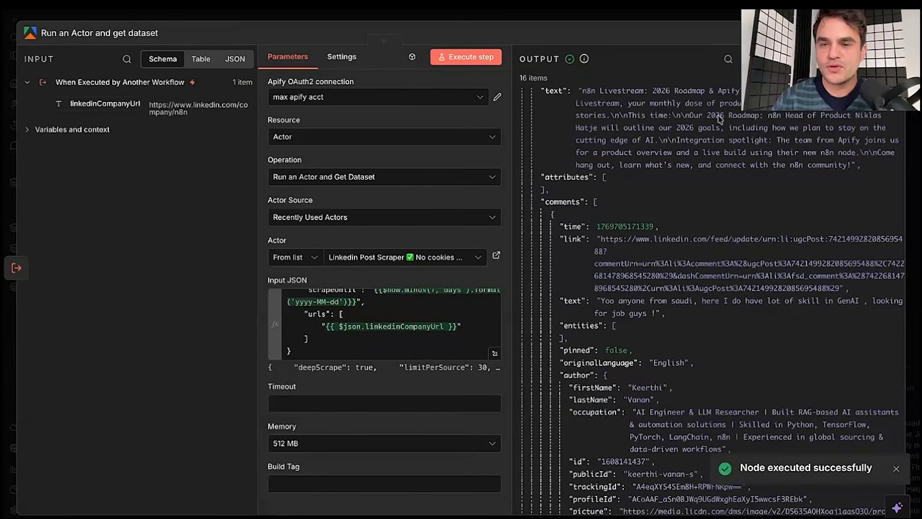
scroll(706, 123, "up", 5)
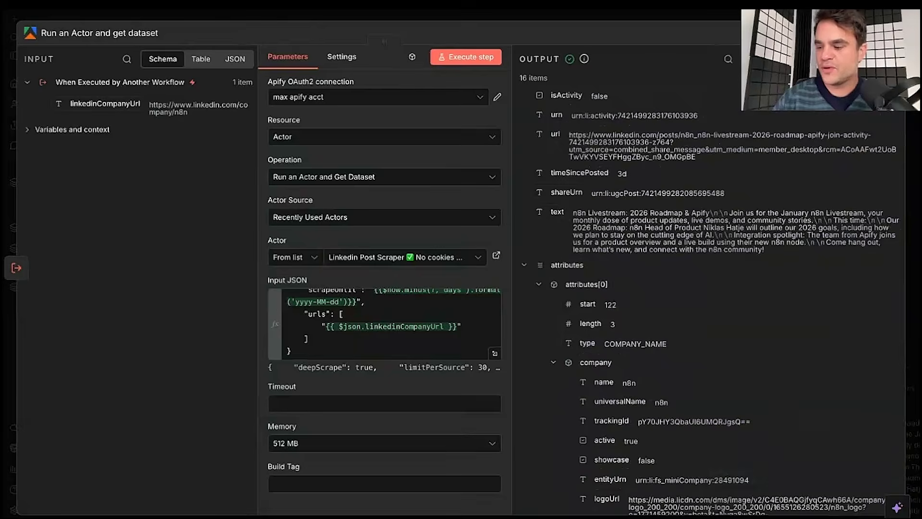
left_click_drag(539, 115, 640, 442)
left_click(640, 442)
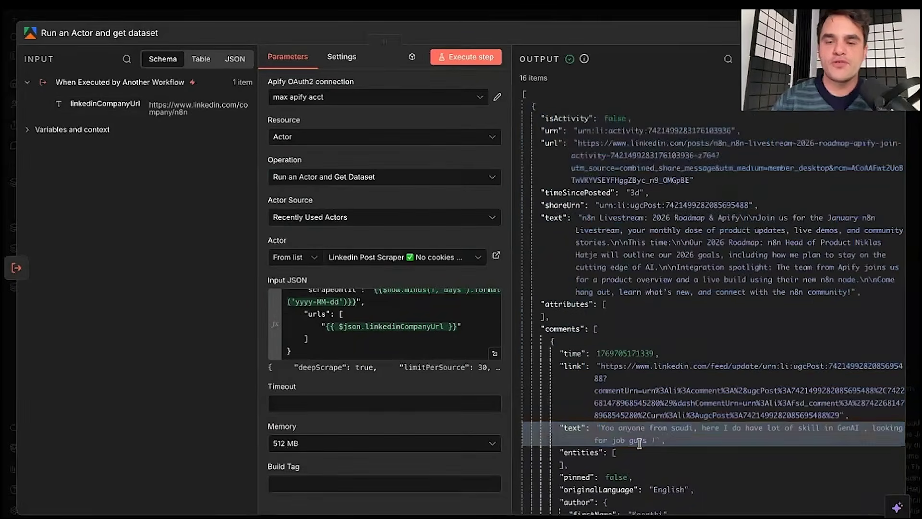
scroll(639, 442, "down", 13)
scroll(640, 443, "up", 13)
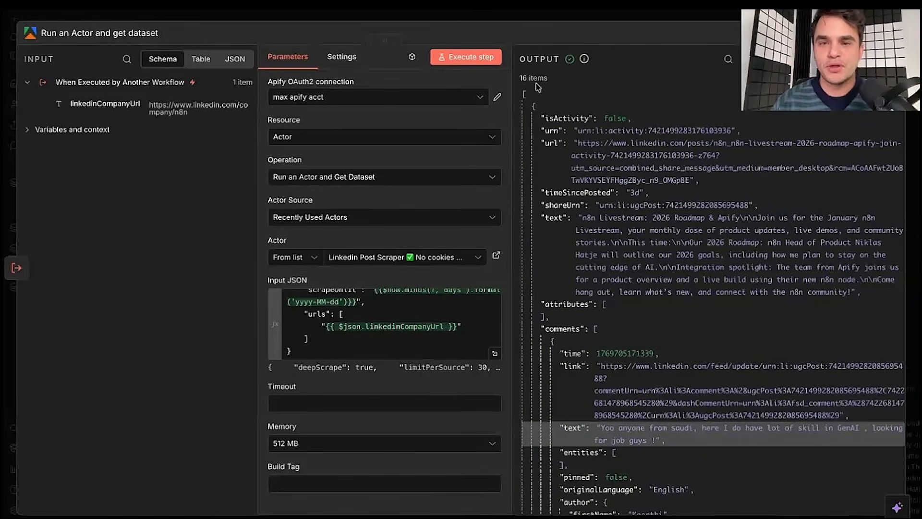
left_click(521, 19)
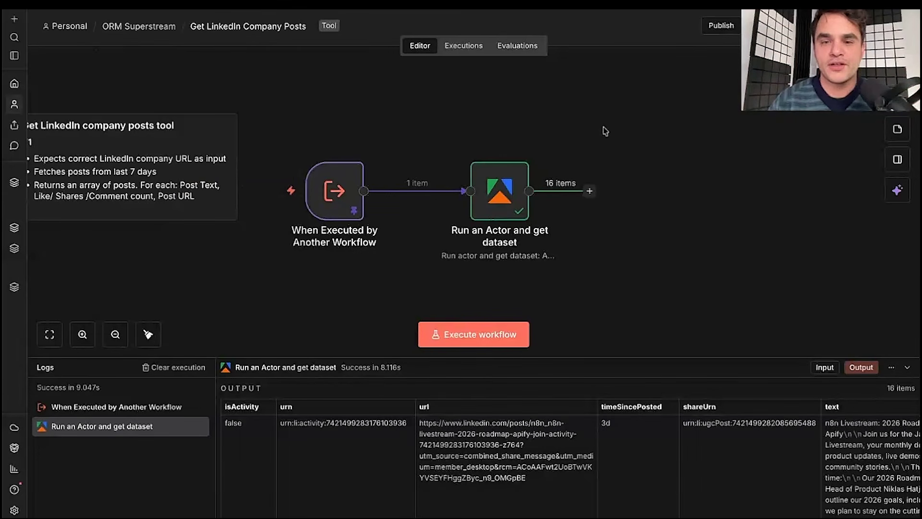
- Insert an Edit Fields (Set) step from Data transformation after the Apify node
left_click(590, 192)
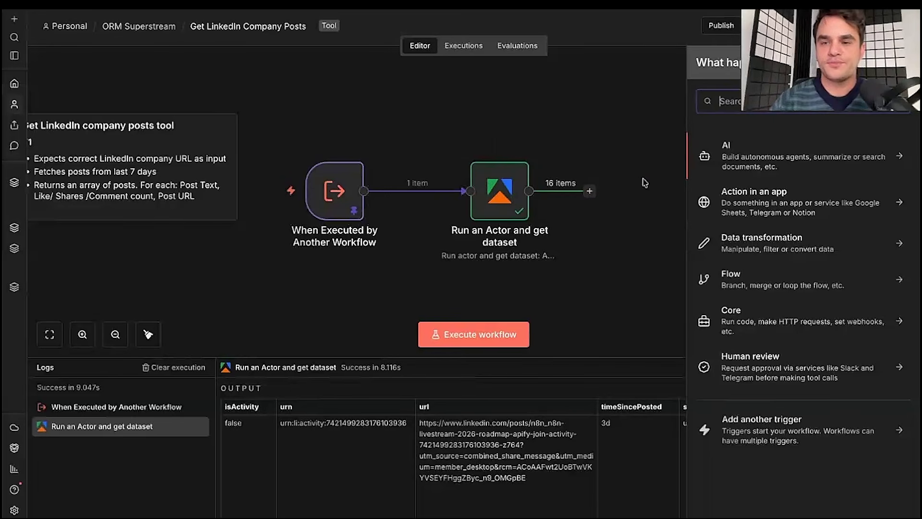
left_click(770, 248)
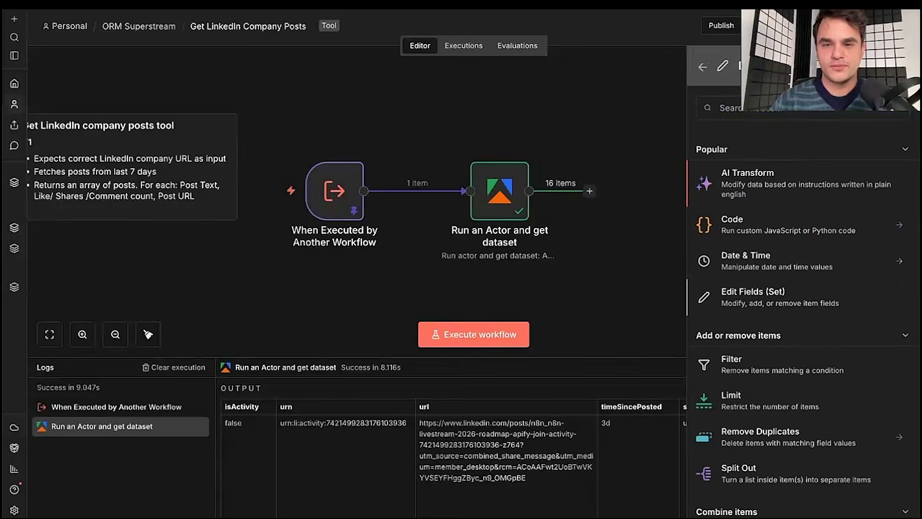
left_click(753, 297)
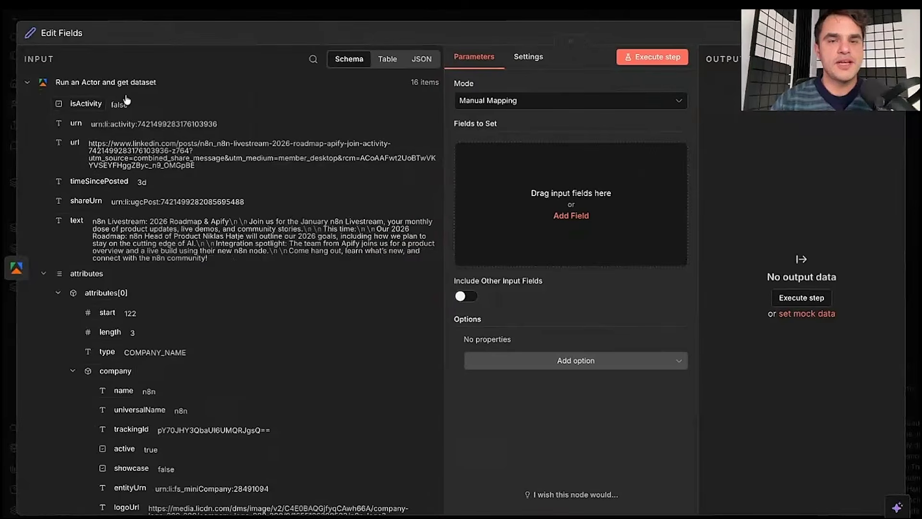
- Map the post text into Fields to Set and rename it postText
scroll(195, 335, "down", 8)
scroll(192, 334, "up", 8)
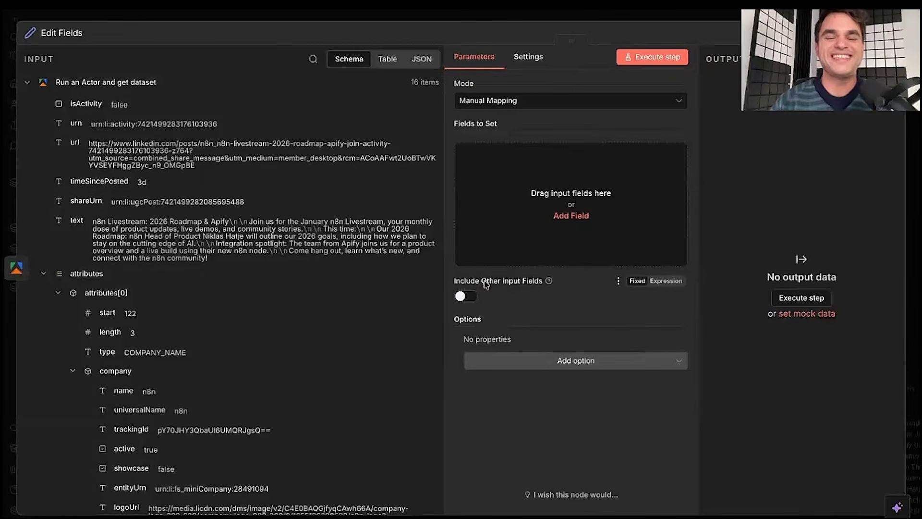
left_click_drag(70, 221, 601, 204)
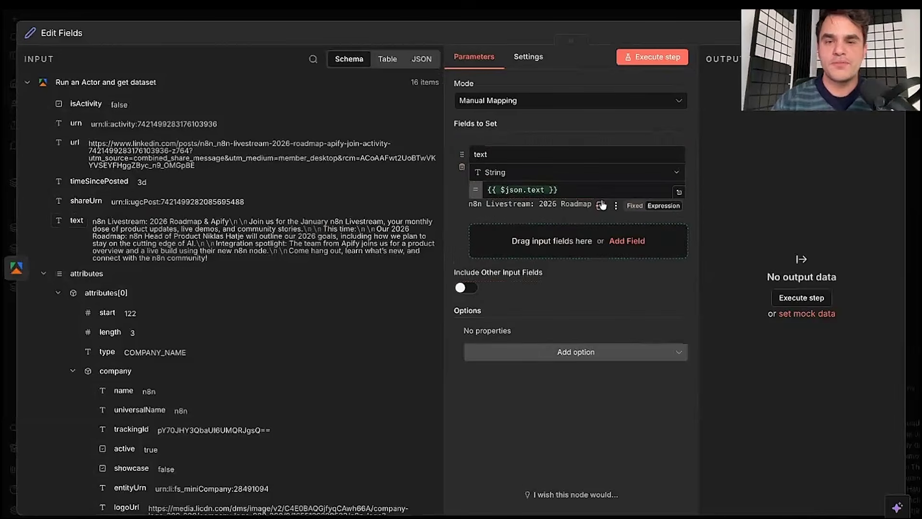
double_click(489, 153)
type("p")
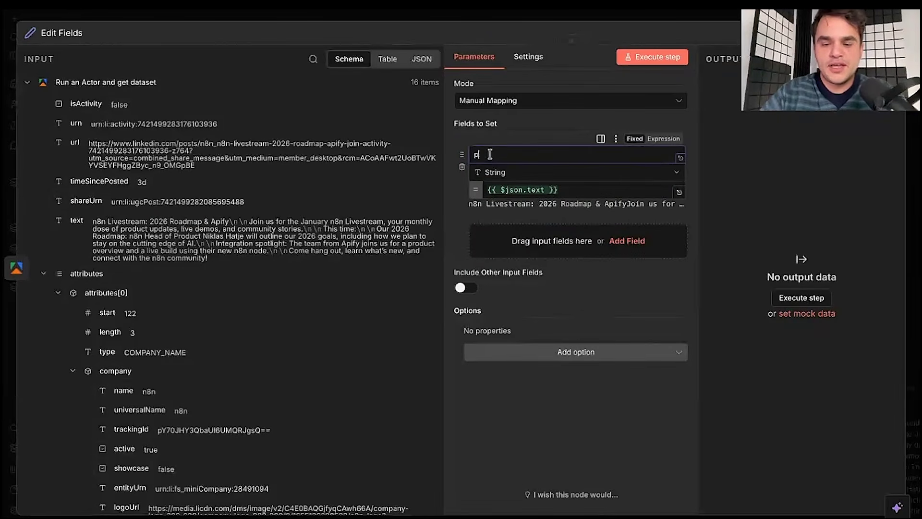
type("ostText")
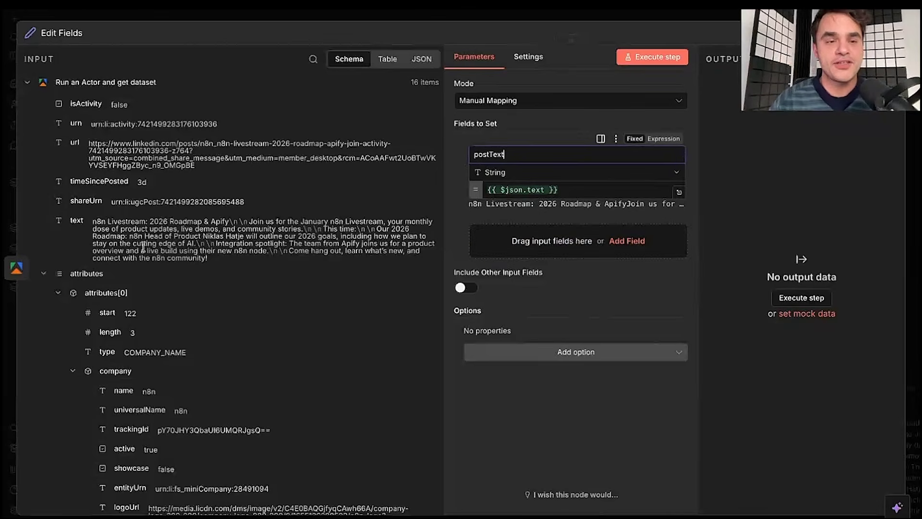
- Add numShares, numLikes, numComments and url as output fields, then close the panel
left_click(43, 273)
left_click(44, 292)
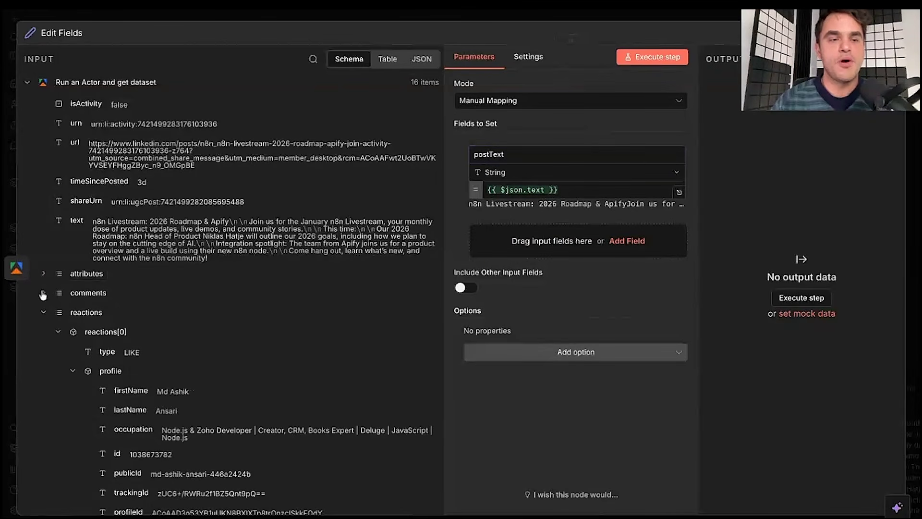
left_click(43, 312)
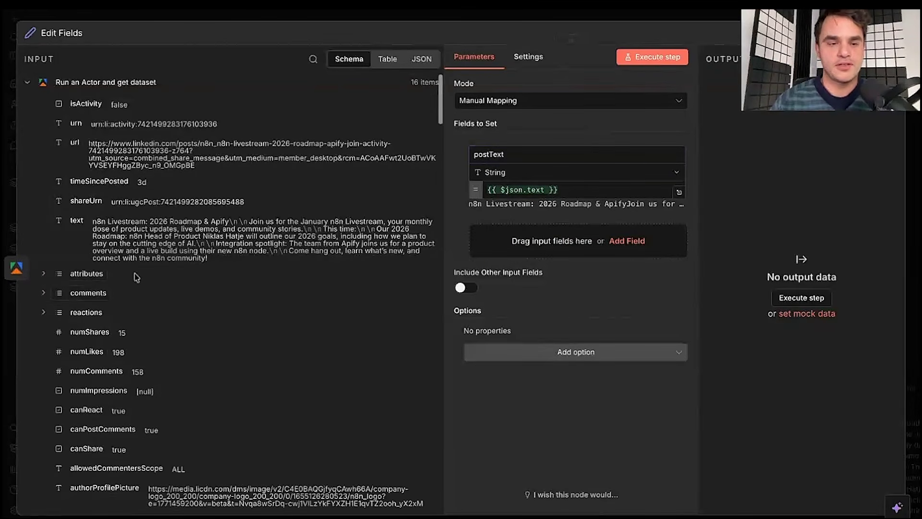
scroll(121, 283, "down", 2)
scroll(136, 277, "down", 3)
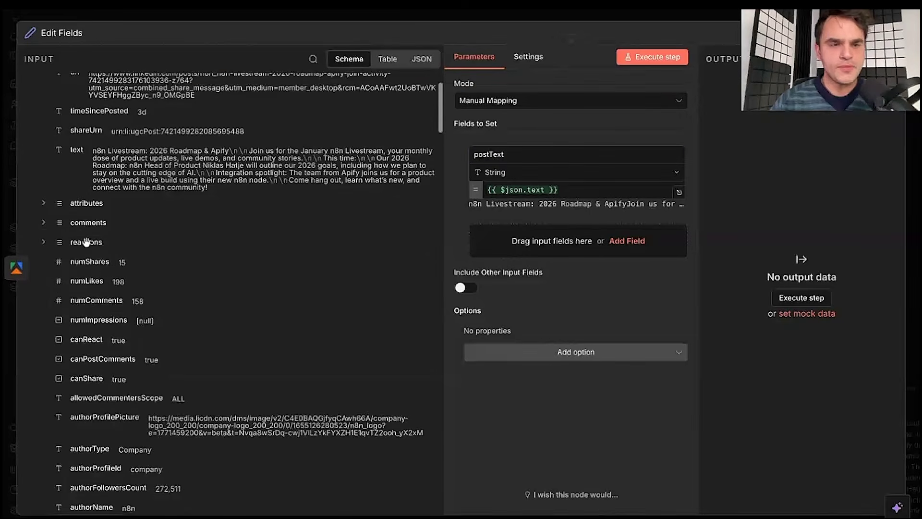
left_click(43, 223)
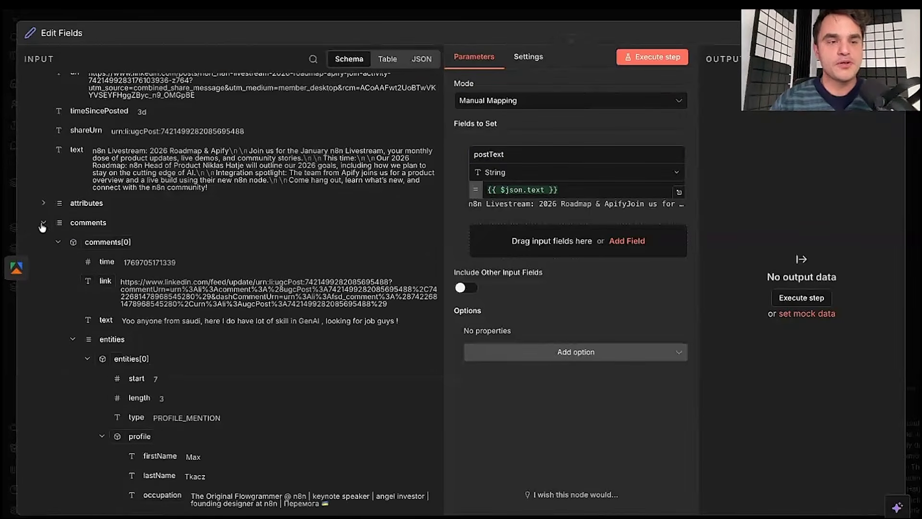
left_click(43, 223)
left_click_drag(89, 261, 576, 259)
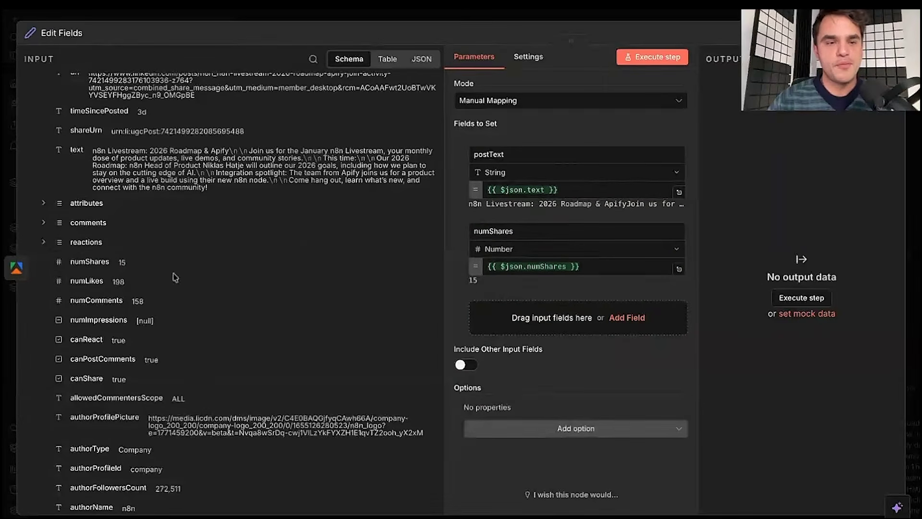
left_click_drag(96, 281, 532, 315)
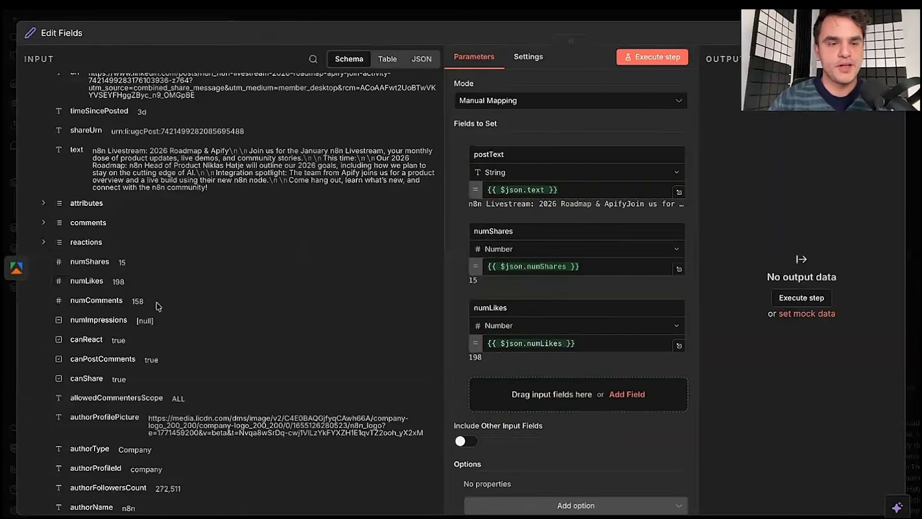
left_click_drag(106, 301, 544, 404)
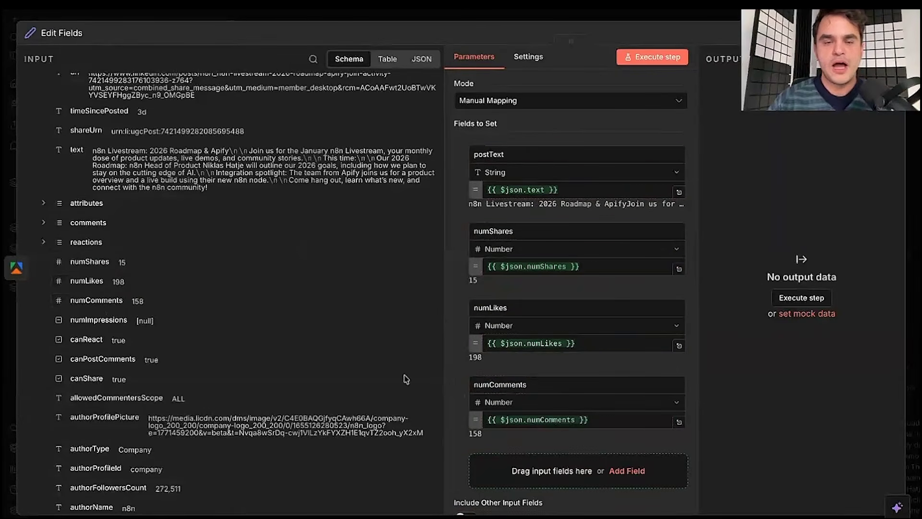
scroll(375, 343, "up", 2)
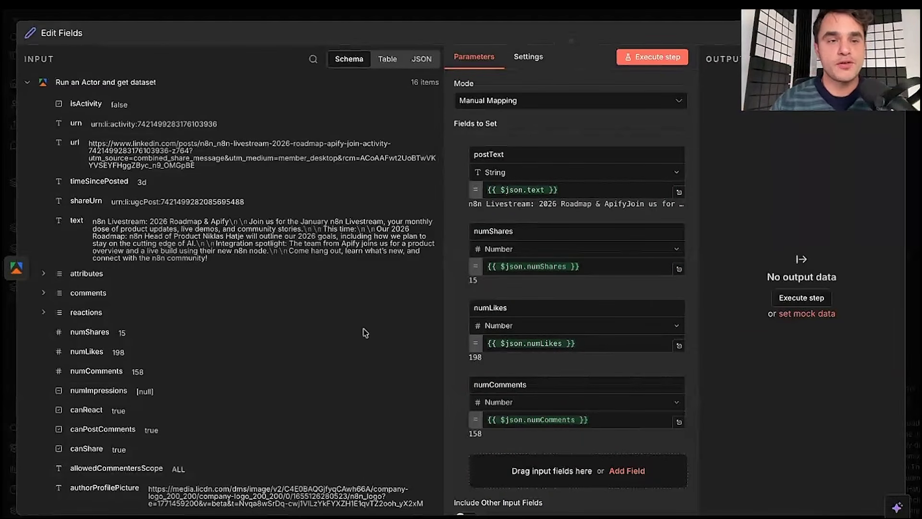
scroll(601, 216, "down", 2)
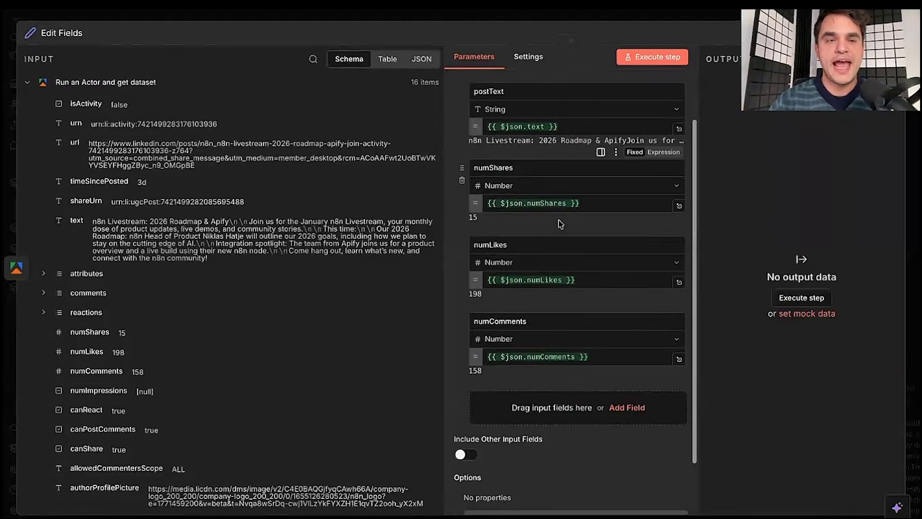
left_click_drag(72, 142, 526, 412)
scroll(549, 369, "down", 1)
scroll(548, 368, "up", 3)
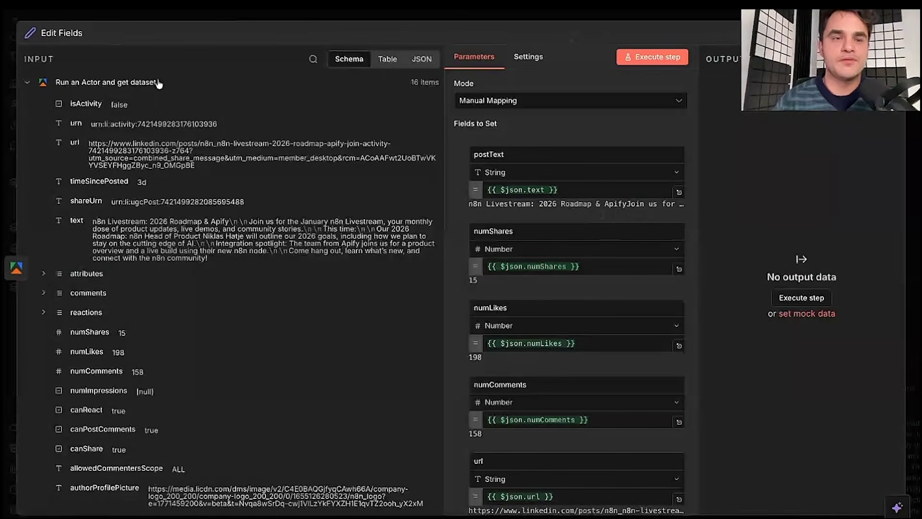
left_click(198, 18)
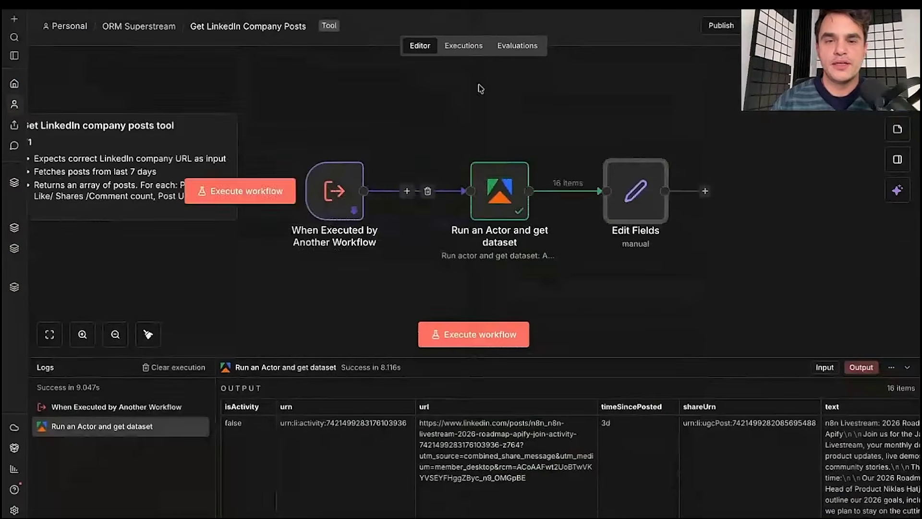
- Execute the Edit Fields step and check its 16 trimmed post items
scroll(474, 99, "right", 3)
scroll(475, 101, "left", 3)
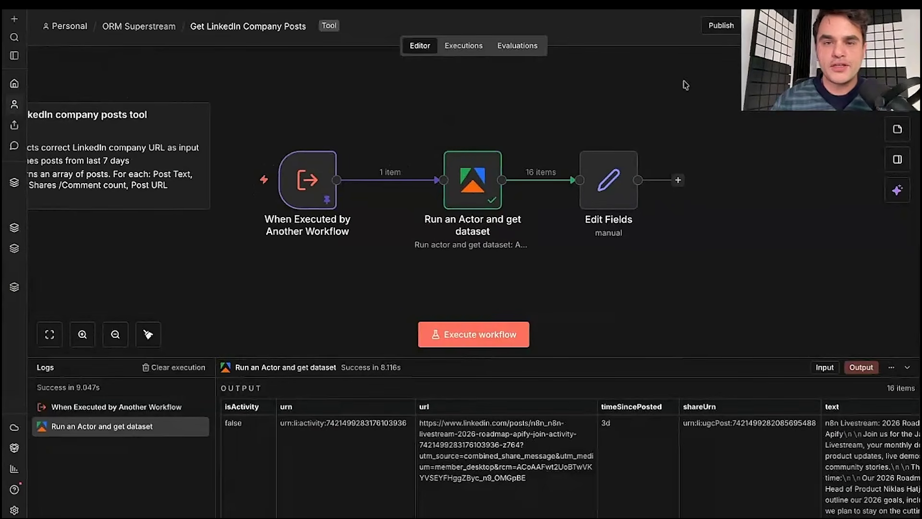
double_click(608, 180)
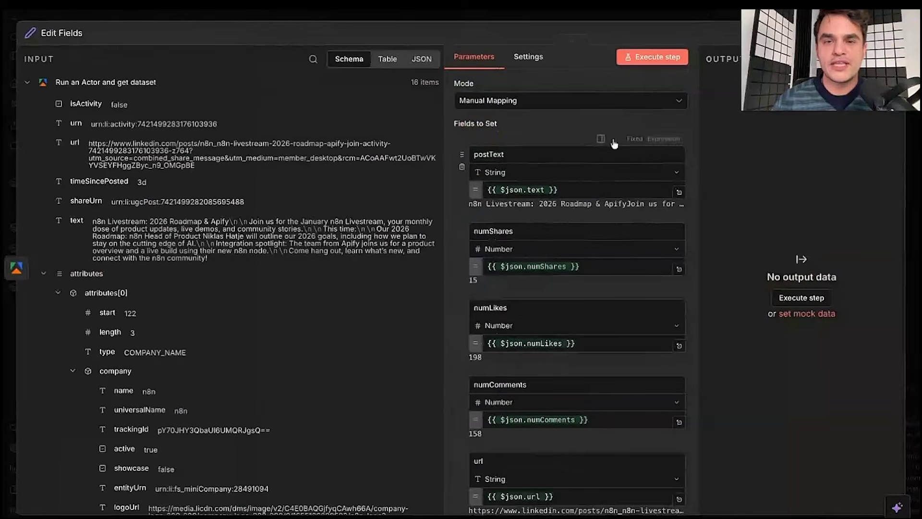
left_click(802, 298)
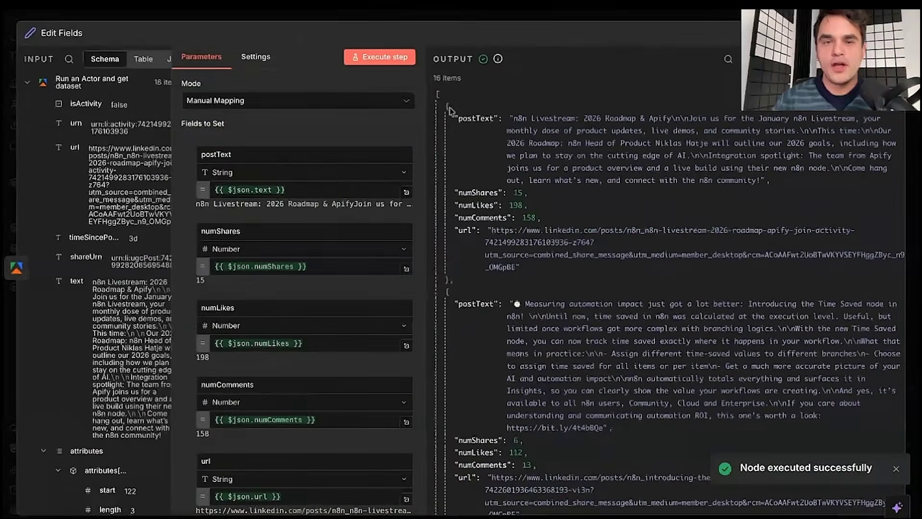
left_click(450, 109)
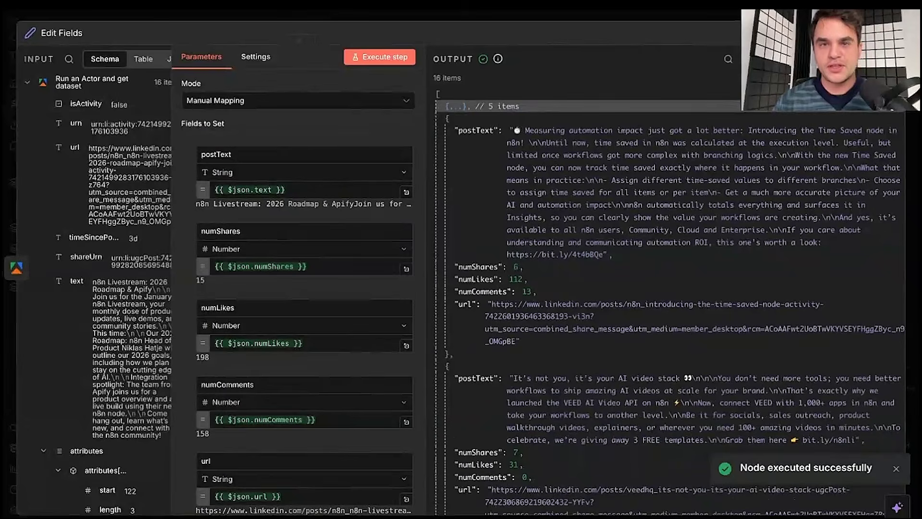
left_click(500, 15)
- Publish the workflow, dismiss the published notice, and go to the ORM Superstream folder
left_click(721, 26)
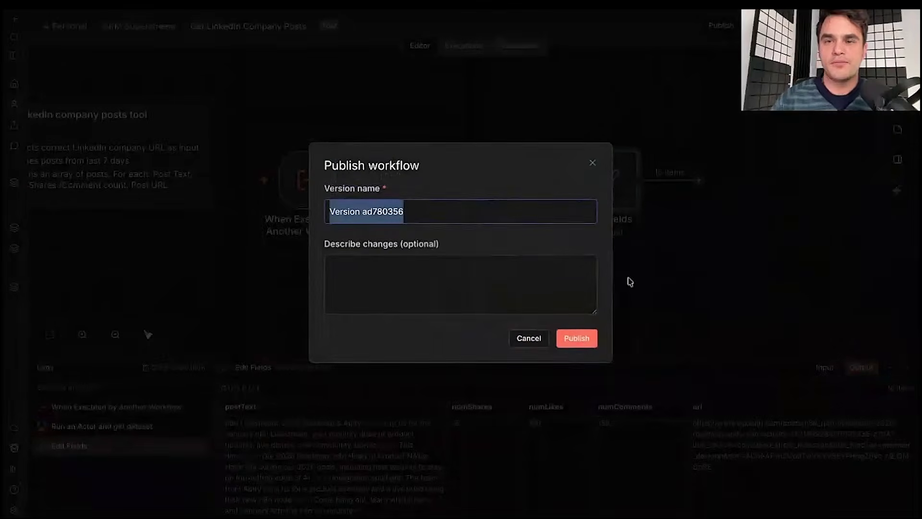
left_click(577, 342)
left_click(565, 296)
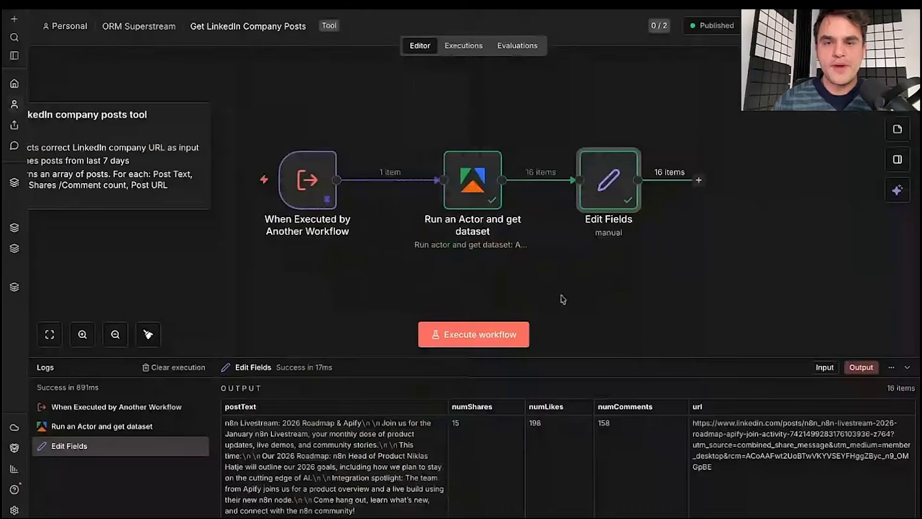
left_click(139, 26)
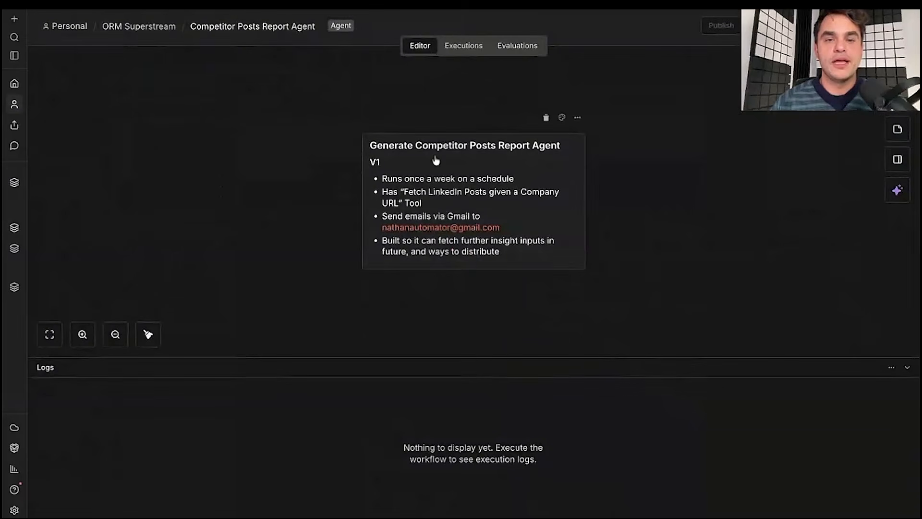
- Shift the V1 planning note left on the empty canvas and bring up the trigger chooser
left_click_drag(435, 160, 290, 160)
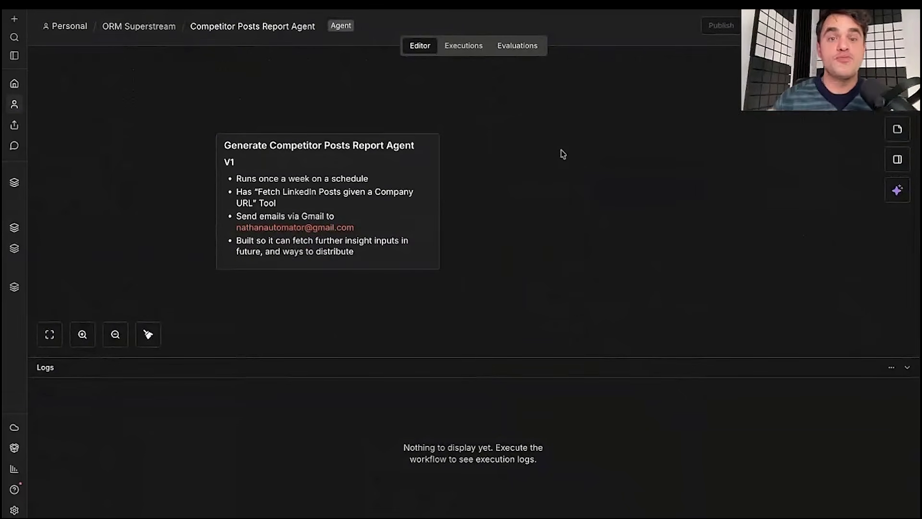
scroll(561, 149, "right", 5)
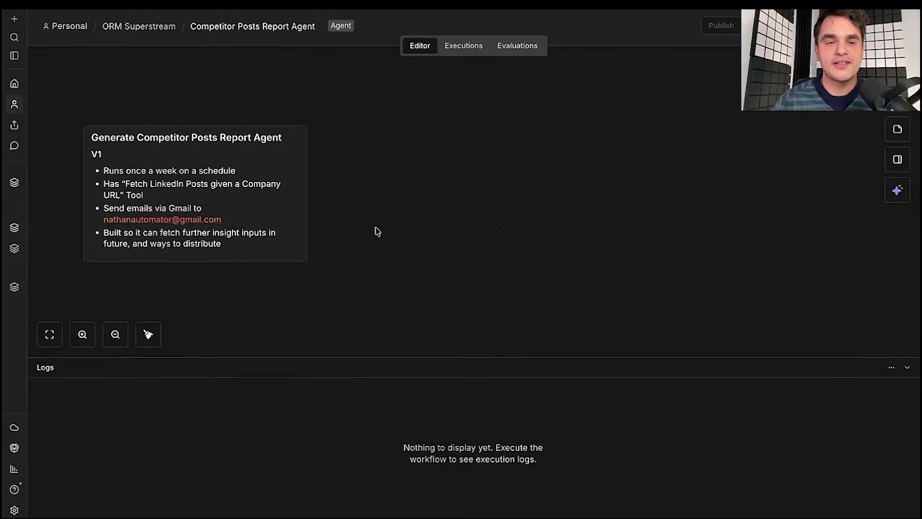
scroll(378, 231, "right", 1)
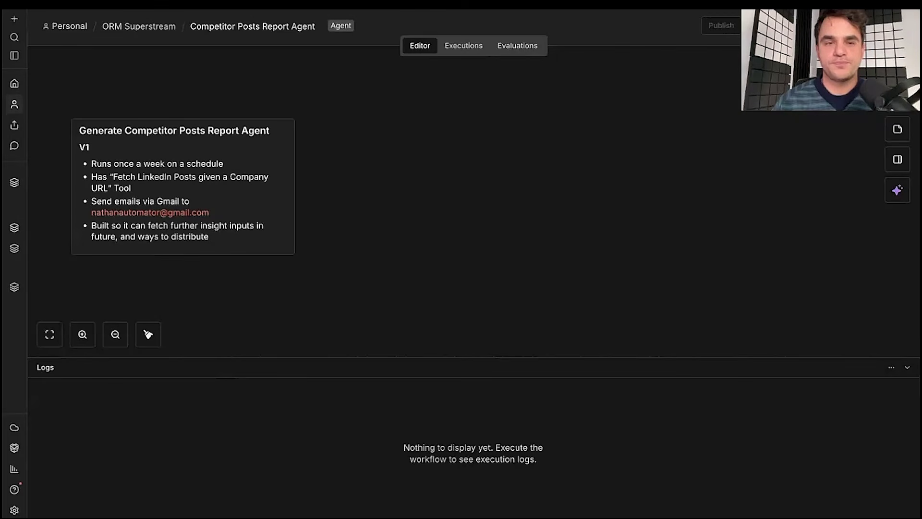
key("Tab")
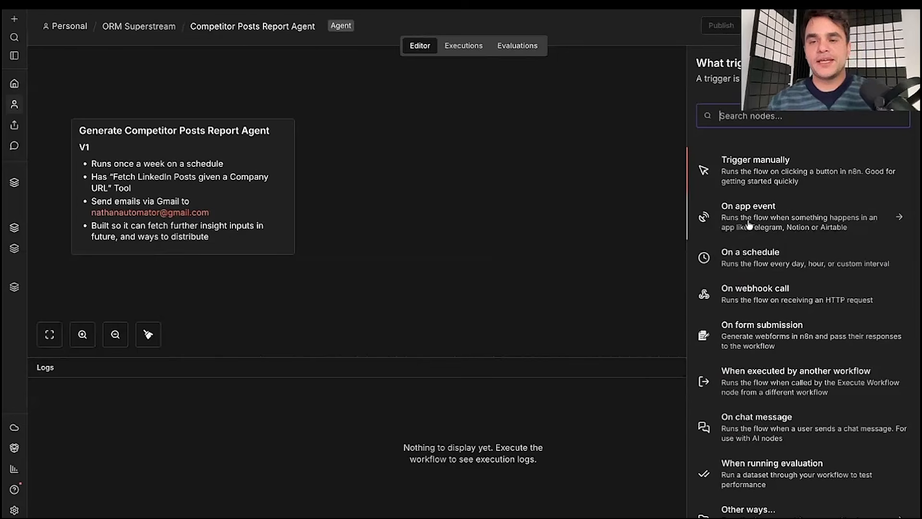
- Add an On a schedule trigger repeating weekly on Monday at 6am
left_click(750, 258)
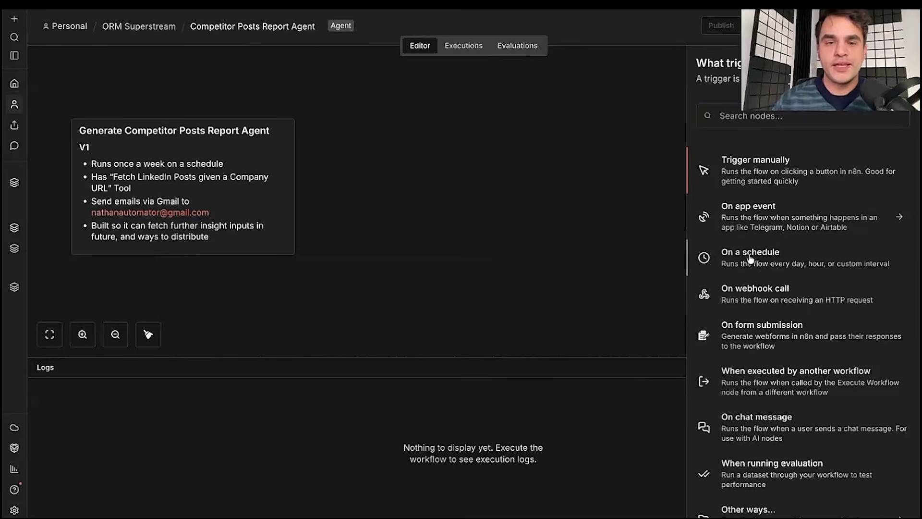
left_click(750, 259)
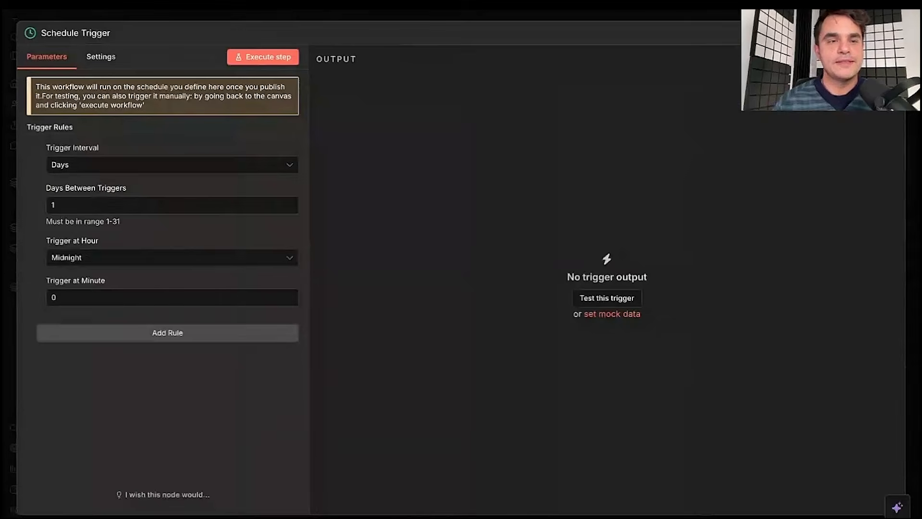
left_click(98, 165)
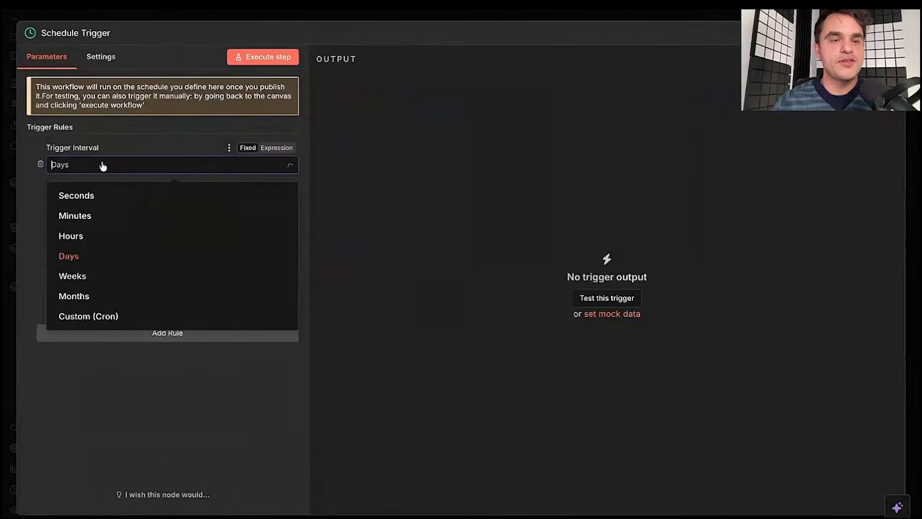
left_click(89, 278)
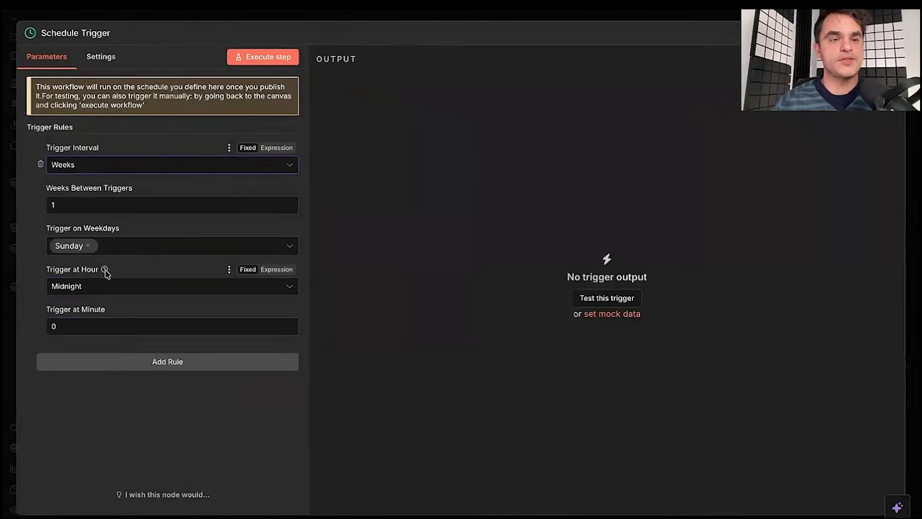
left_click(88, 245)
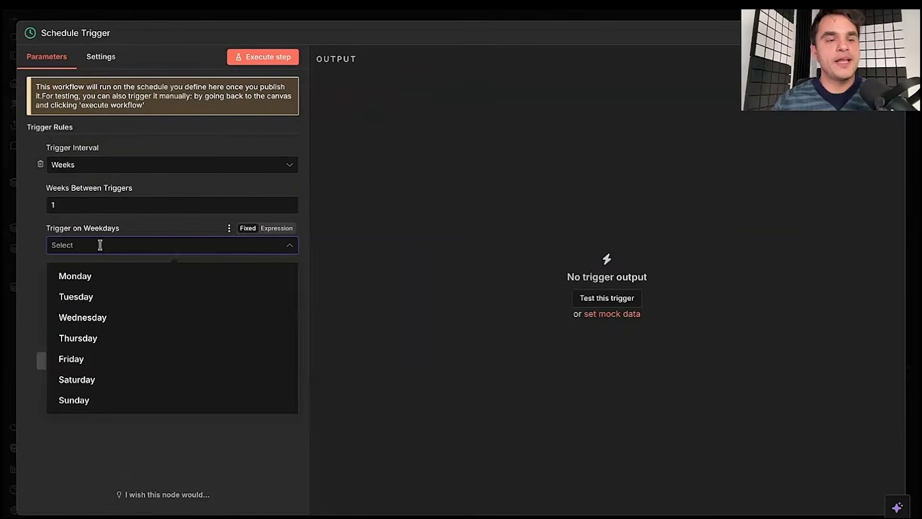
left_click(99, 275)
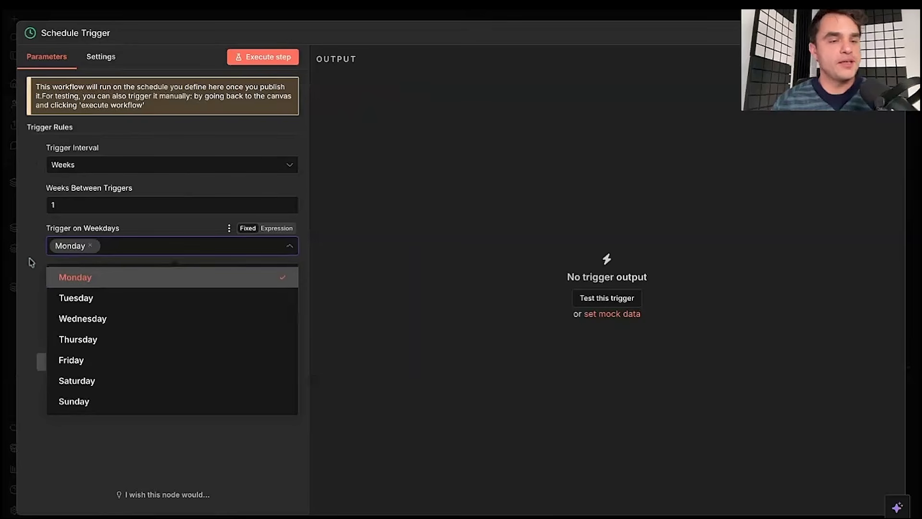
left_click(32, 274)
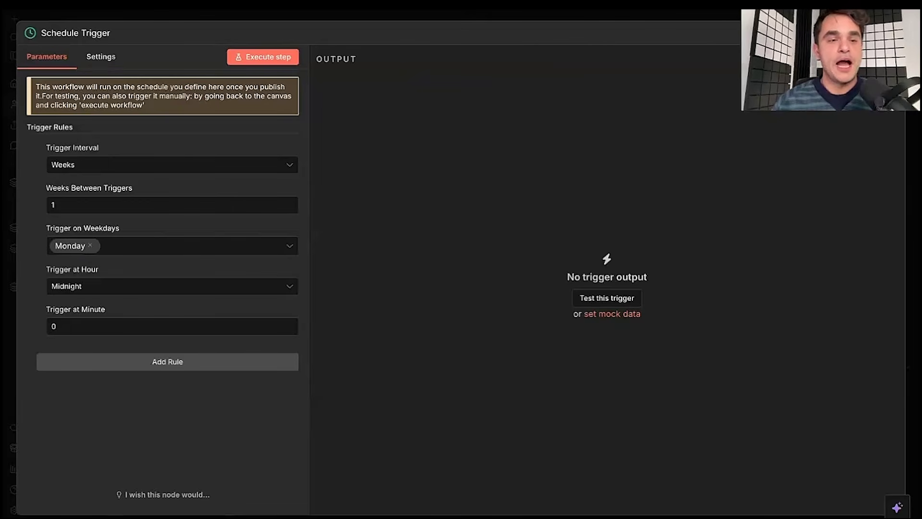
left_click(110, 286)
scroll(126, 379, "down", 1)
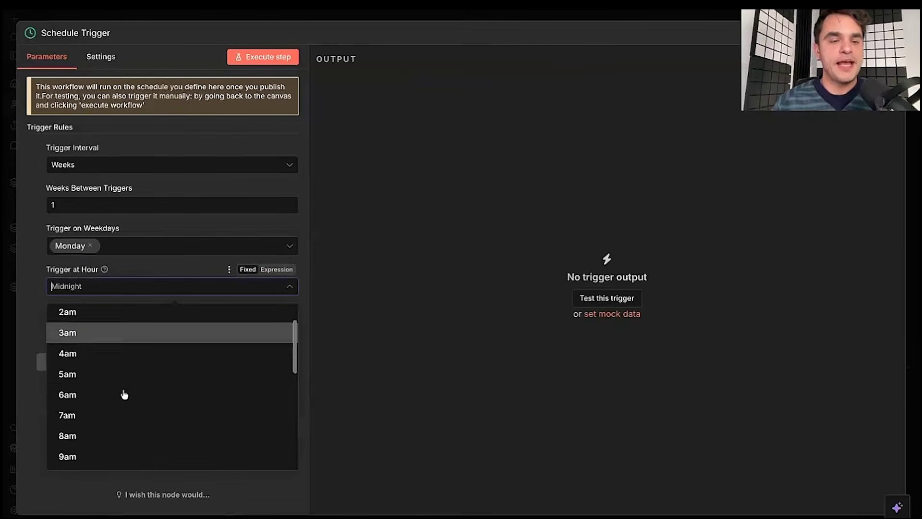
left_click(124, 393)
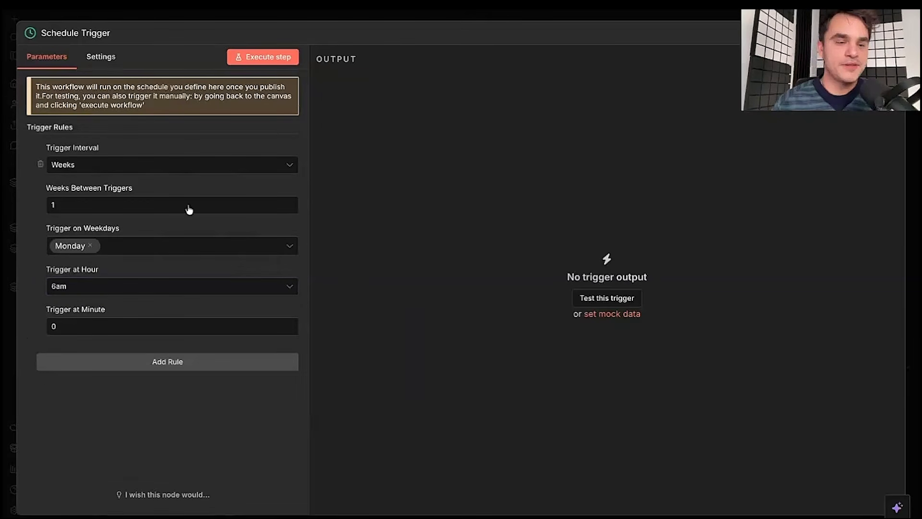
- Run the Schedule Trigger once to check its timestamp output, then close its settings
left_click(280, 58)
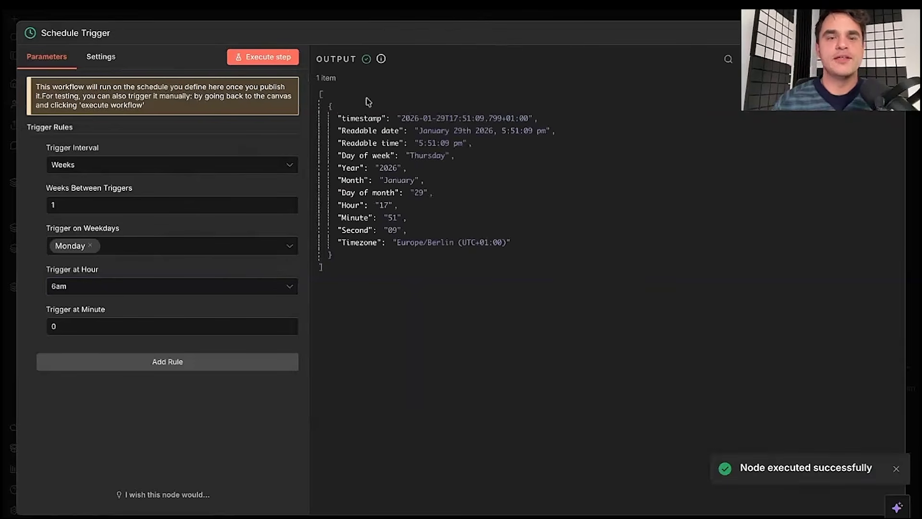
key("ctrl+a")
left_click(360, 90)
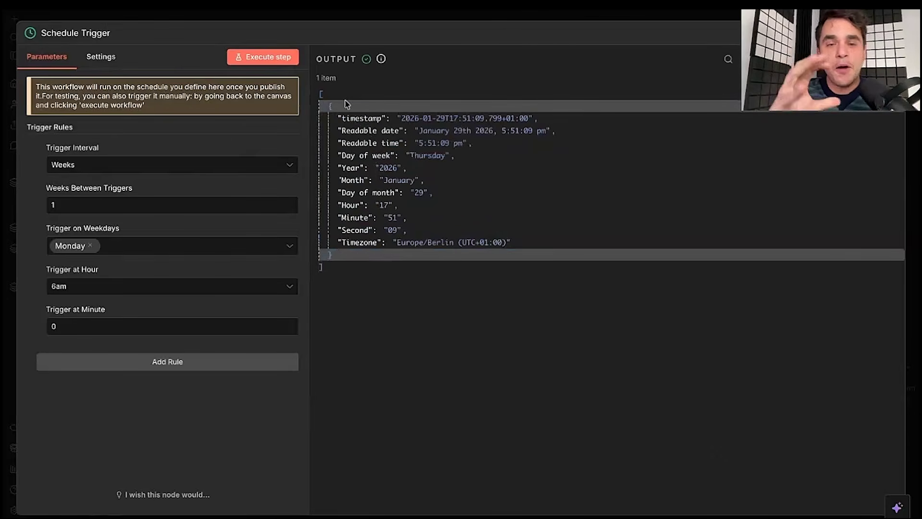
left_click(411, 15)
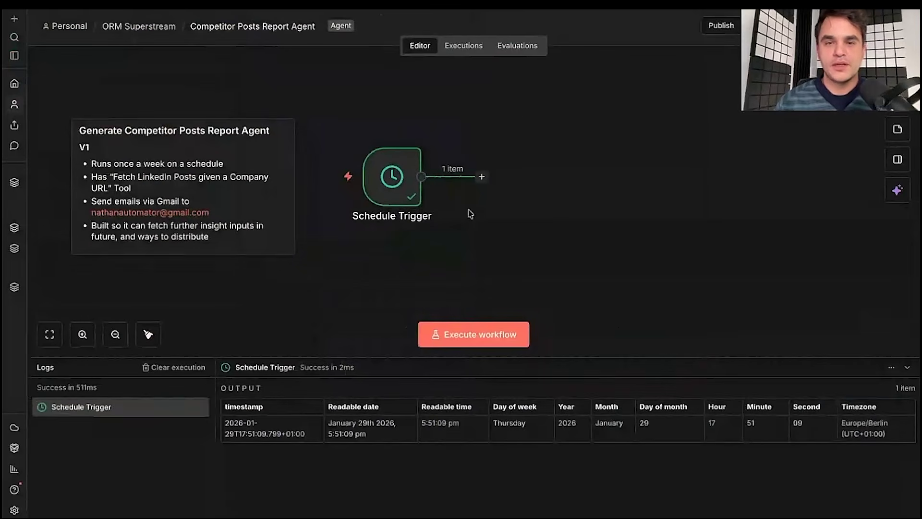
- Add an AI Agent node from the AI category after the Schedule Trigger
left_click(482, 177)
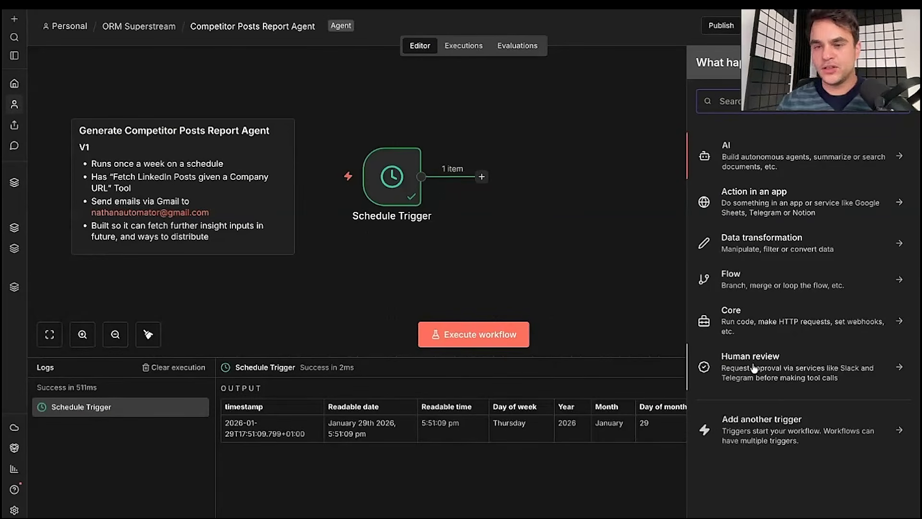
left_click(744, 161)
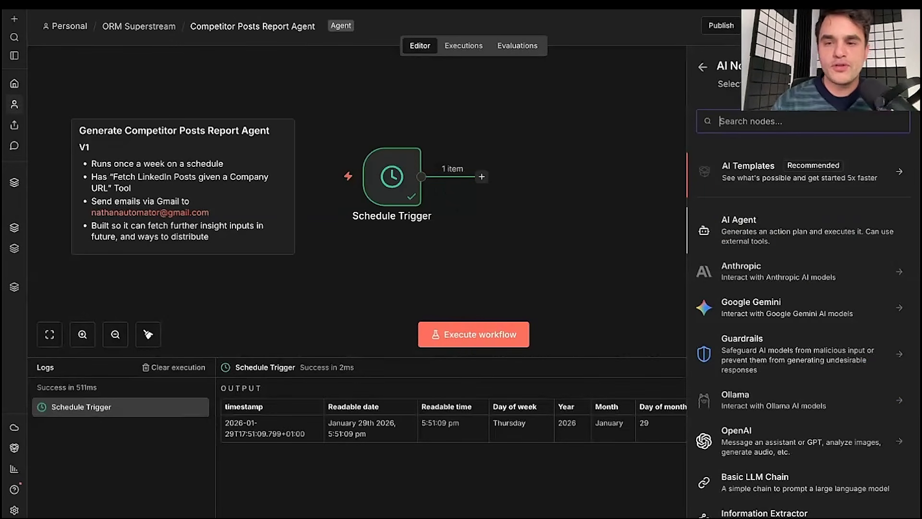
scroll(798, 312, "down", 3)
scroll(727, 299, "down", 2)
scroll(727, 299, "up", 1)
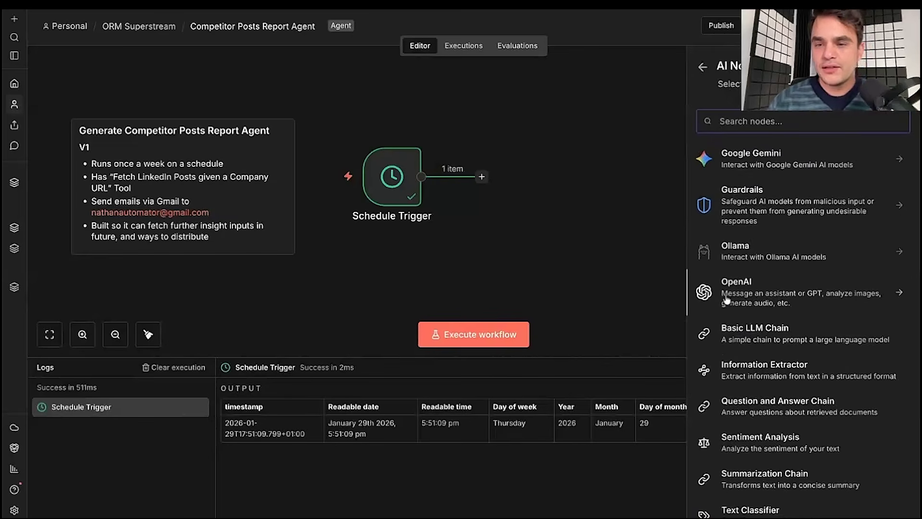
scroll(726, 299, "up", 1)
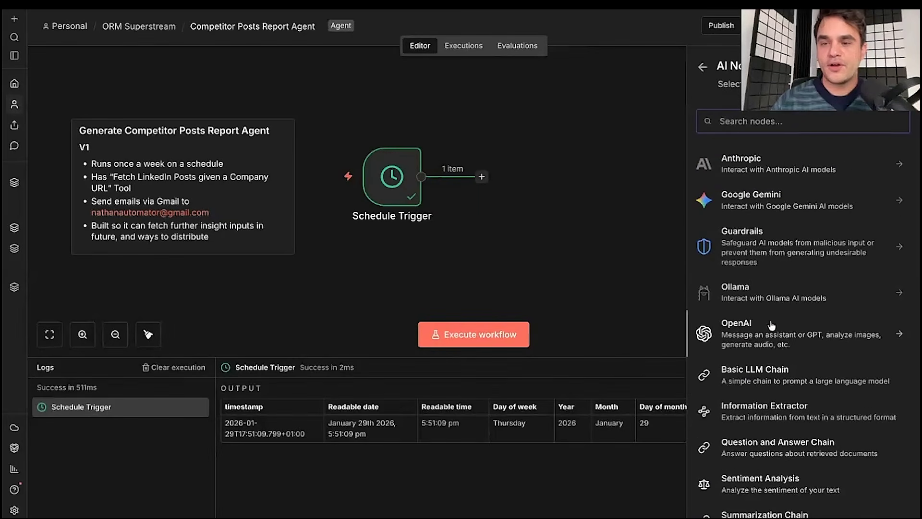
scroll(772, 326, "up", 3)
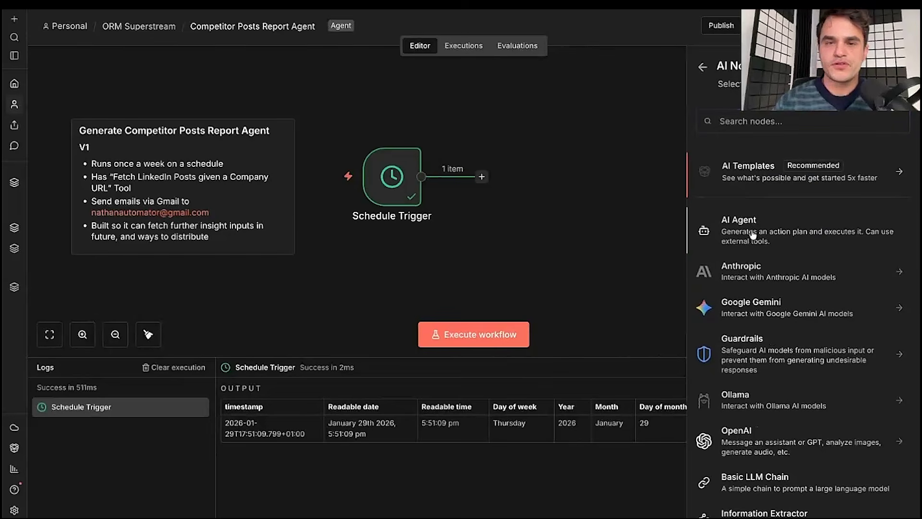
left_click(752, 235)
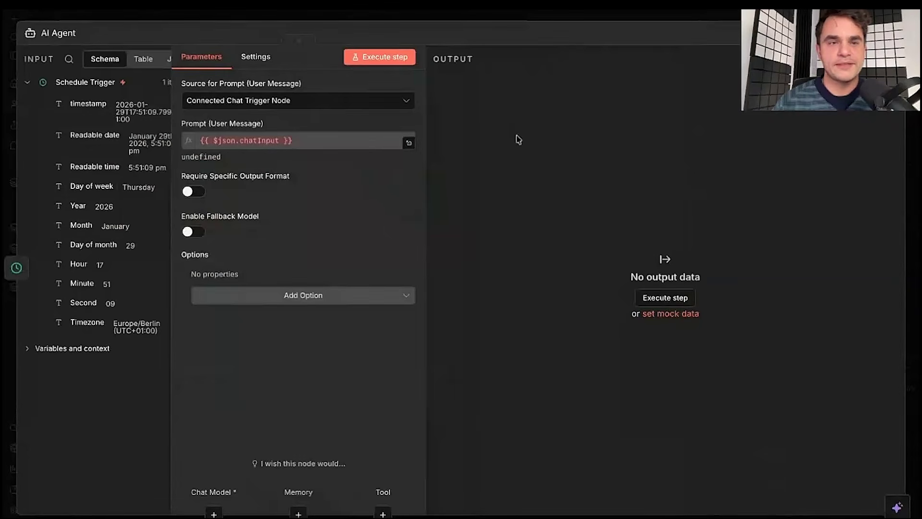
- Attach an Anthropic Chat Model to the AI Agent's Chat Model connector
left_click(438, 19)
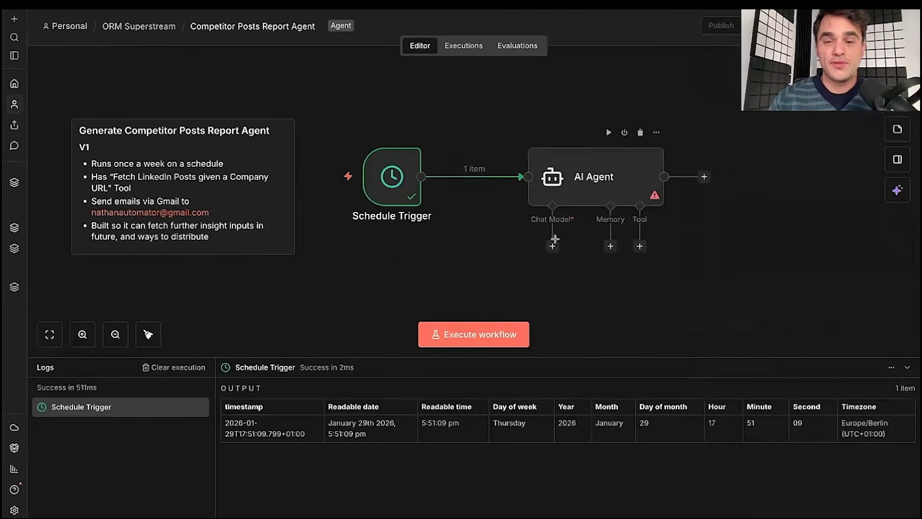
scroll(417, 250, "right", 3)
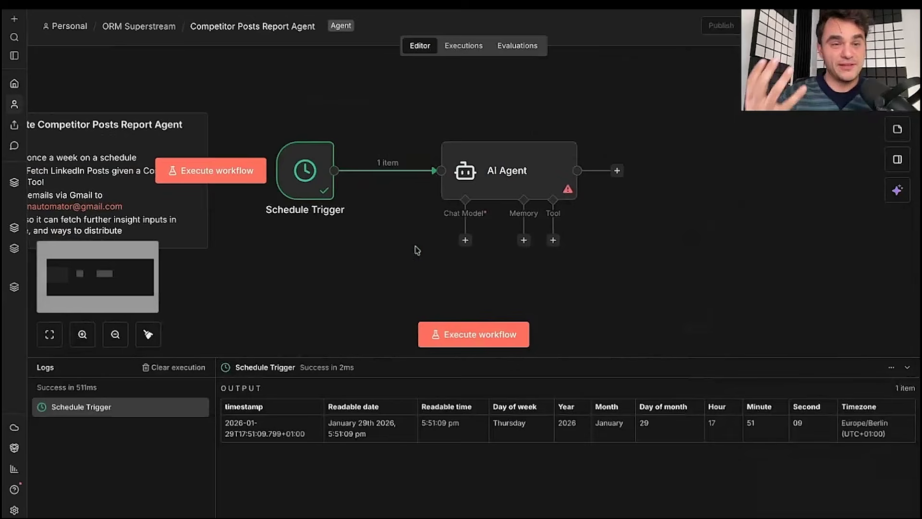
scroll(431, 75, "down", 1)
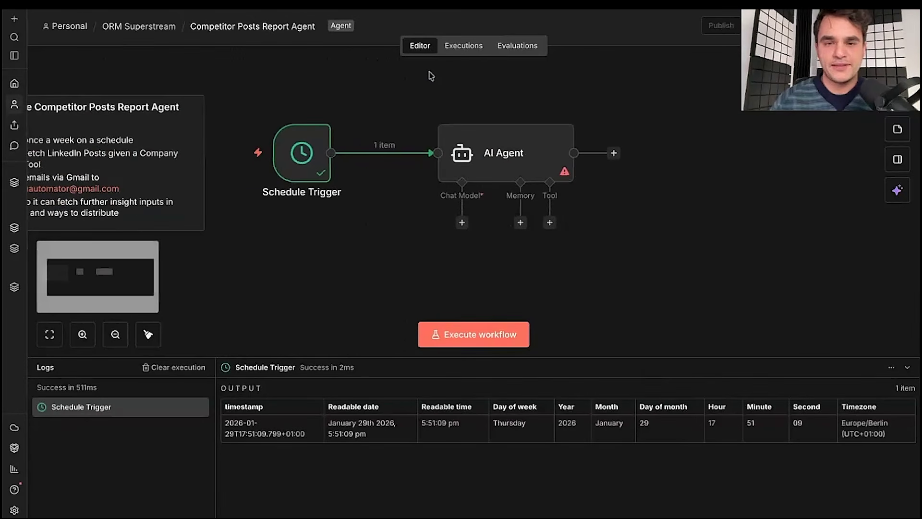
left_click(462, 223)
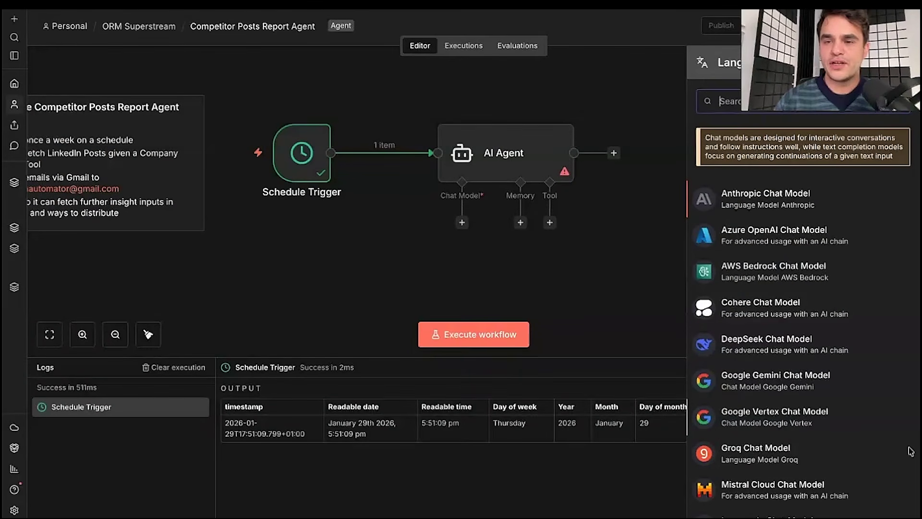
scroll(805, 304, "down", 2)
scroll(804, 304, "down", 3)
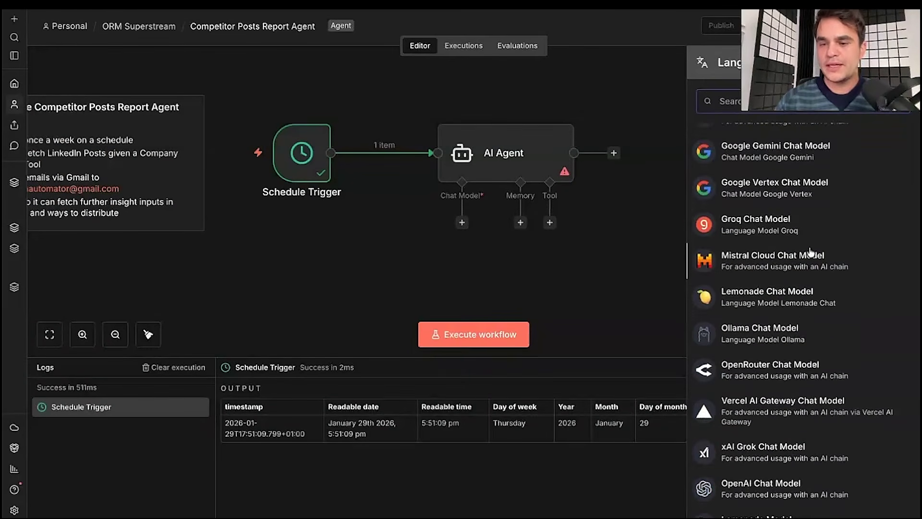
scroll(811, 251, "down", 2)
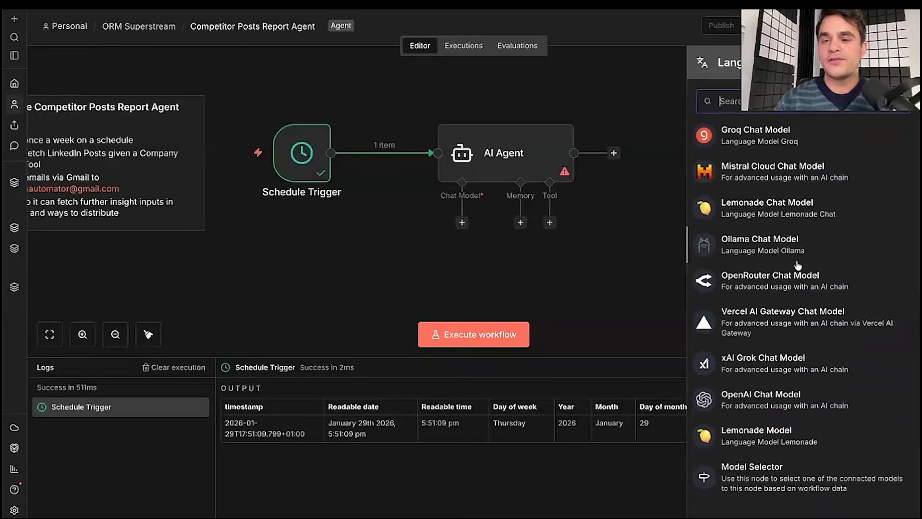
scroll(762, 282, "up", 1)
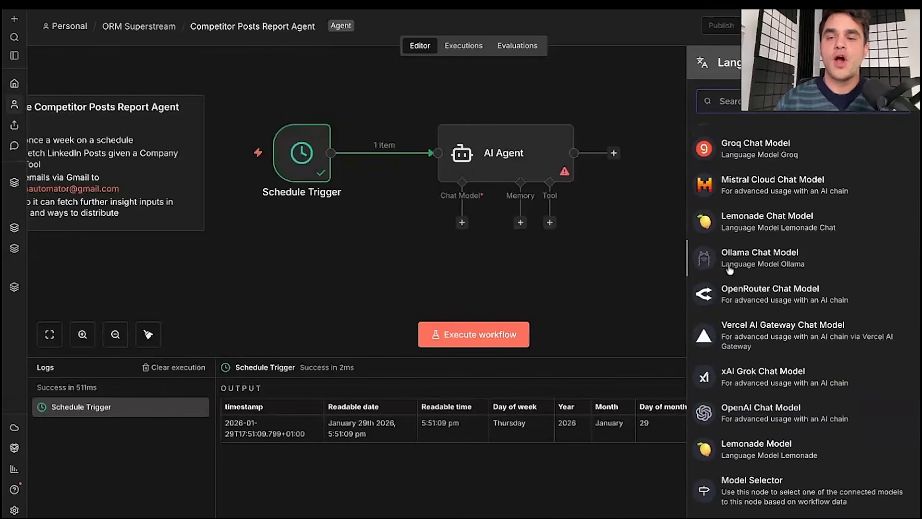
scroll(729, 294, "up", 3)
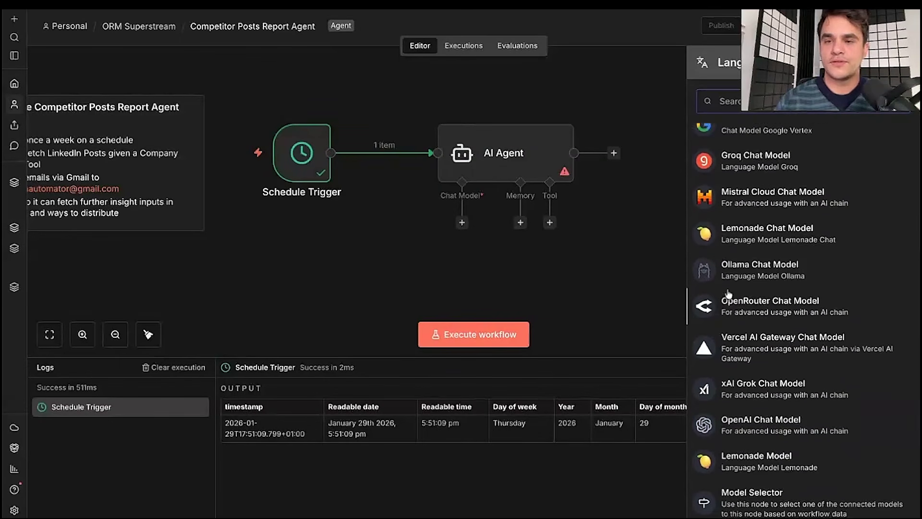
scroll(729, 294, "up", 8)
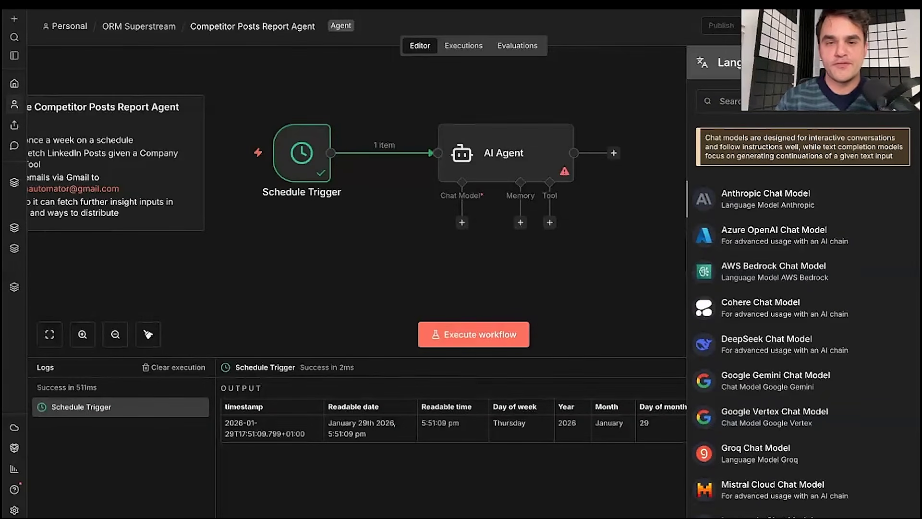
key("Return")
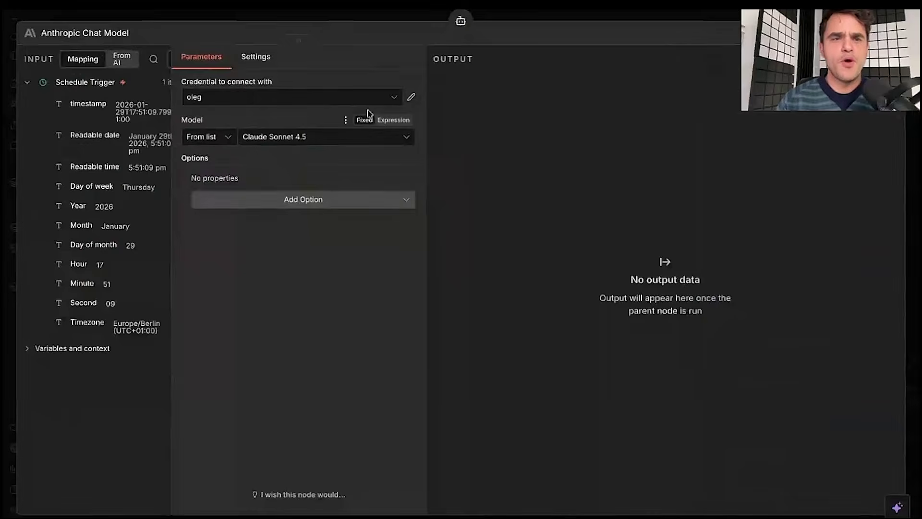
- Use the devrel-workspace credential and keep Claude Sonnet 4.5 as the Anthropic model
left_click(349, 97)
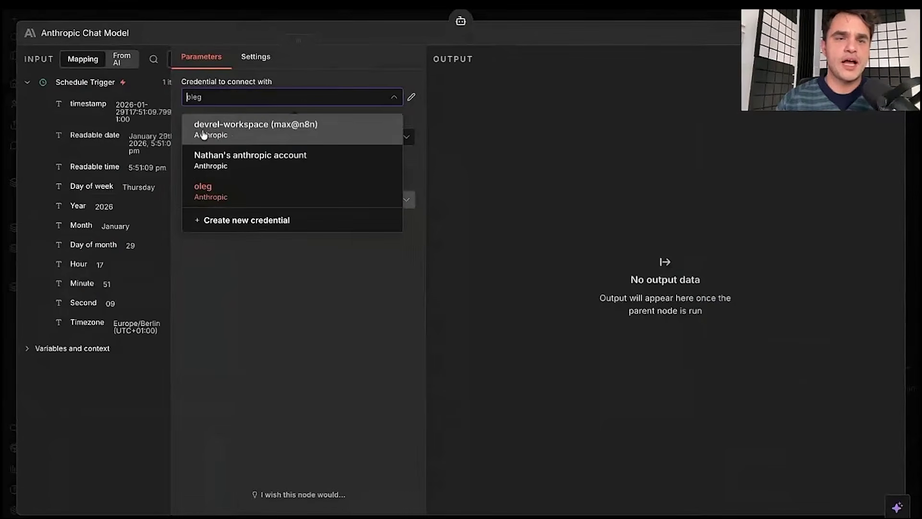
left_click(223, 133)
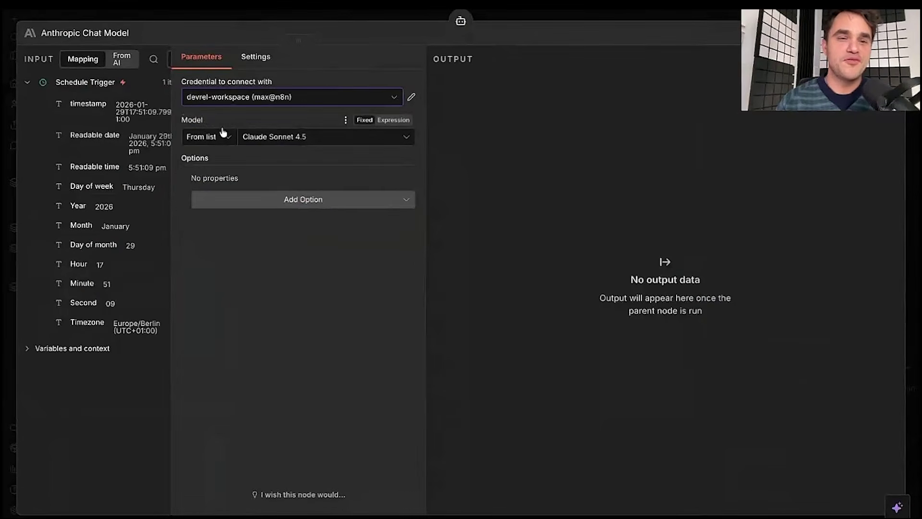
left_click(261, 100)
left_click(274, 308)
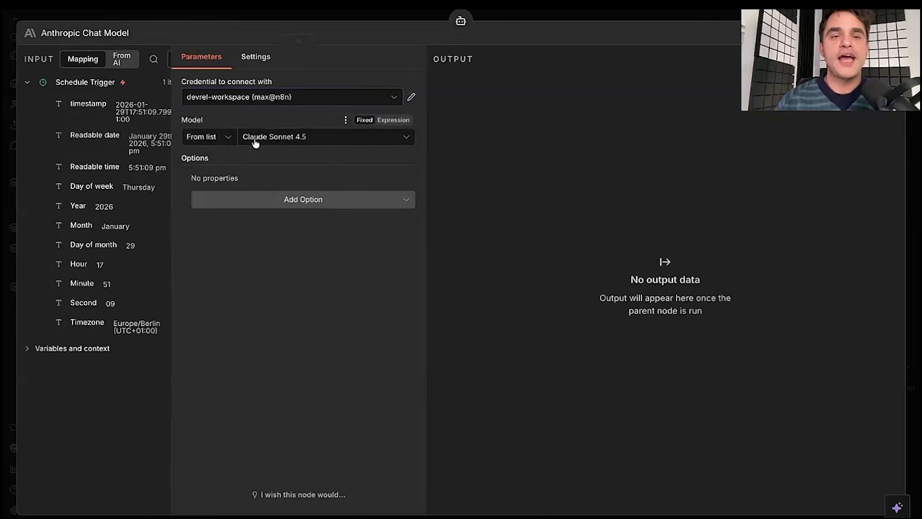
left_click(317, 143)
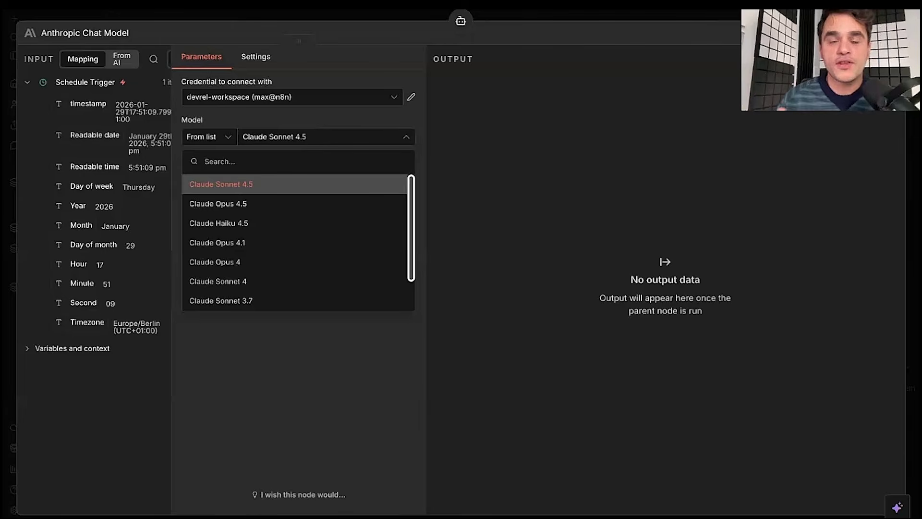
key("Escape")
left_click(336, 19)
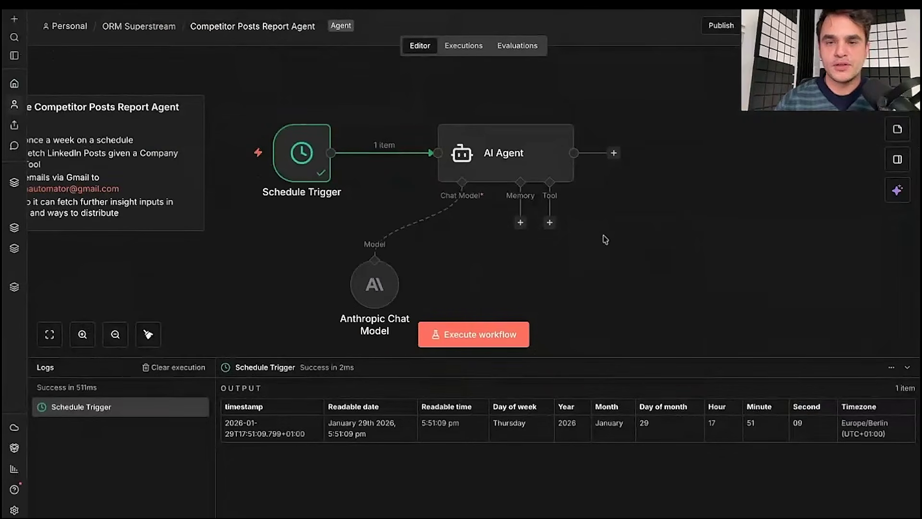
- Add a Call n8n Workflow Tool to the AI Agent's Tool connector
left_click(549, 222)
scroll(574, 257, "right", 3)
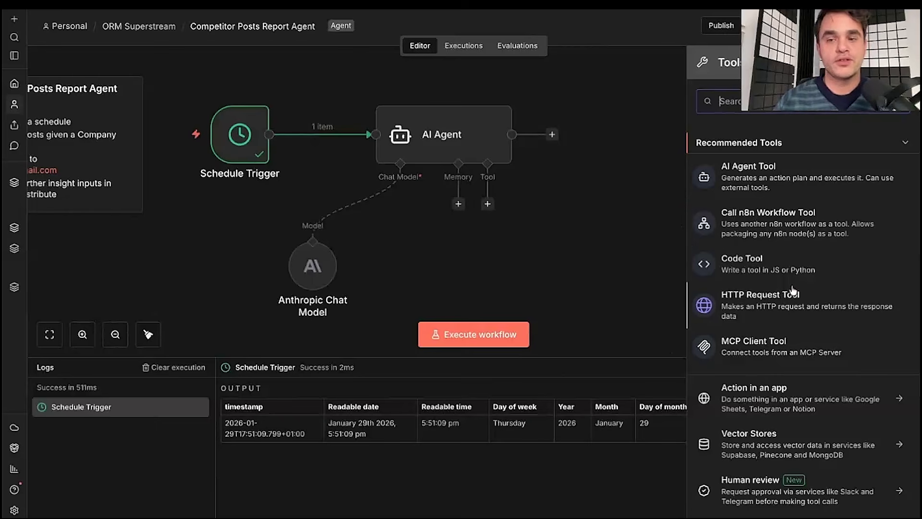
scroll(835, 322, "down", 1)
left_click(817, 385)
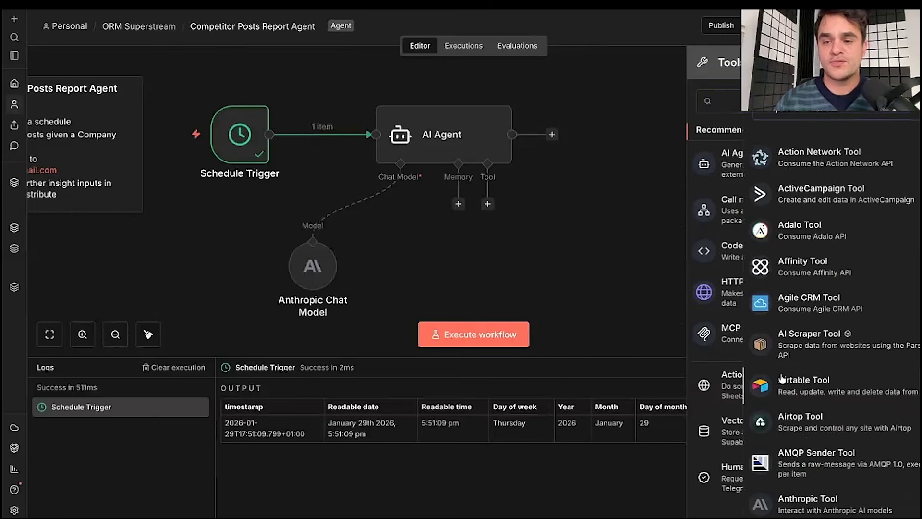
scroll(788, 380, "down", 15)
scroll(784, 380, "up", 15)
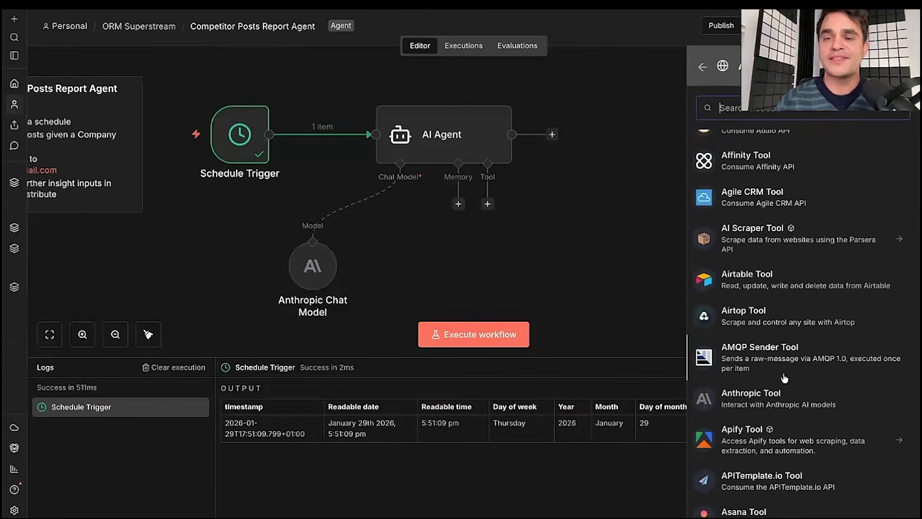
left_click(702, 67)
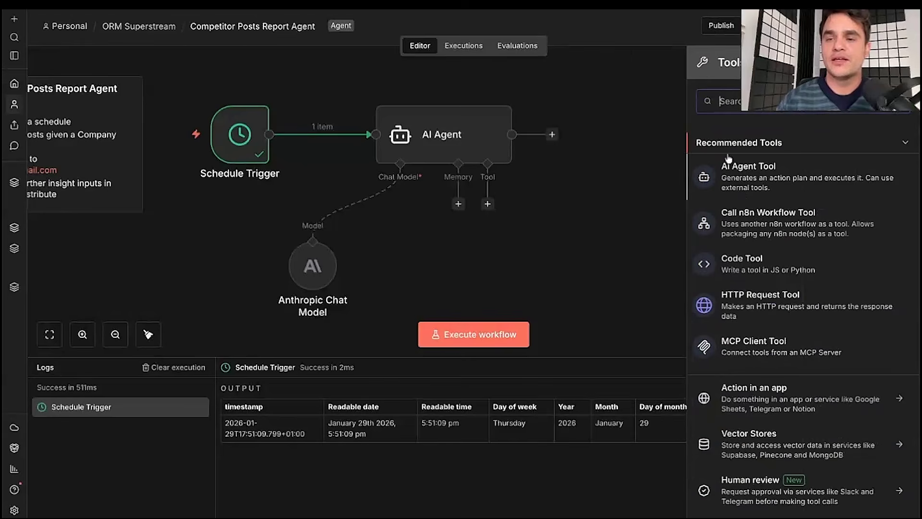
left_click(774, 226)
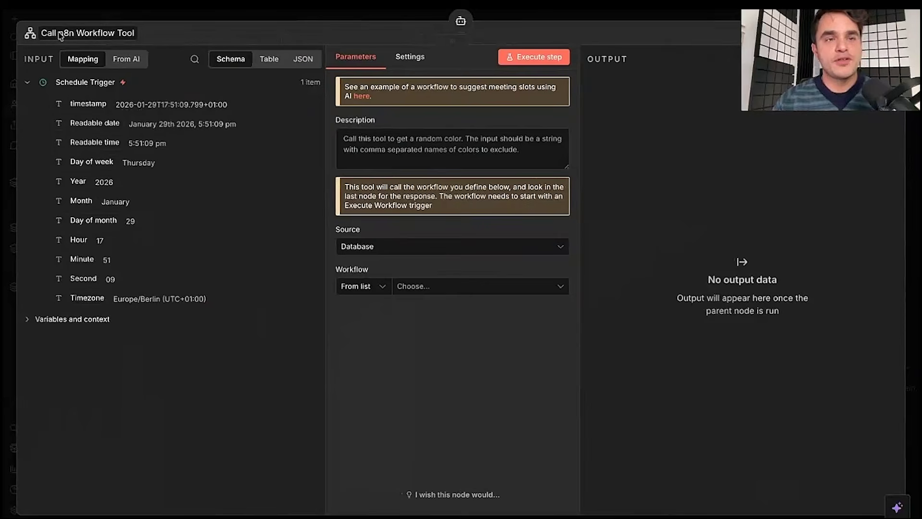
- Rename the workflow tool to 'Get LinkedIn Company Posts'
left_click(63, 35)
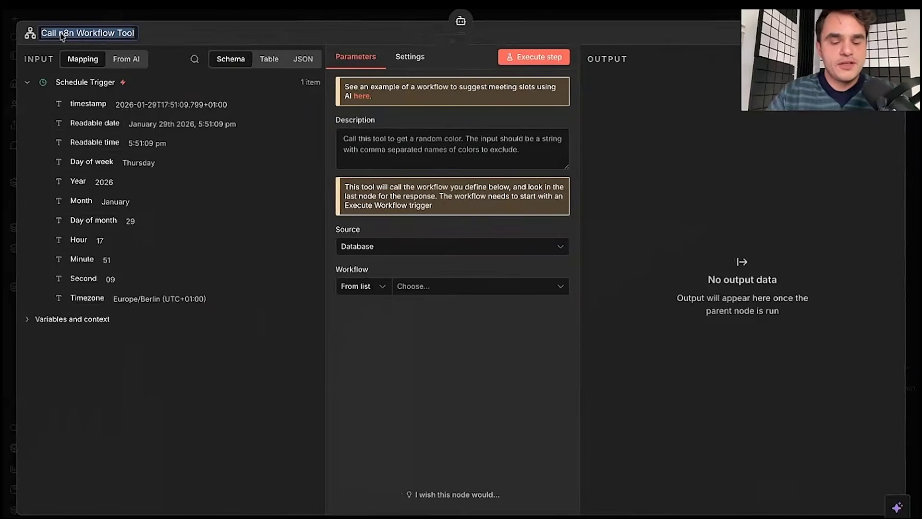
type("Ca")
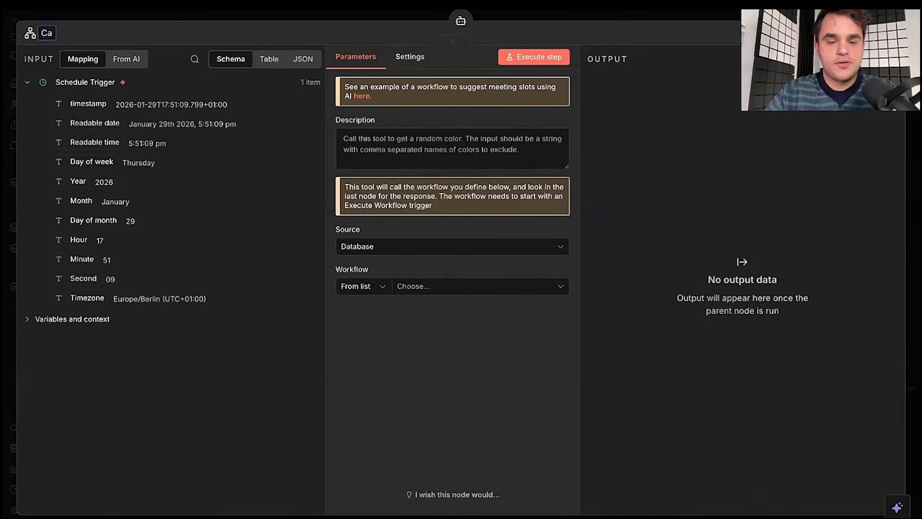
key("BackSpace")
type("et ")
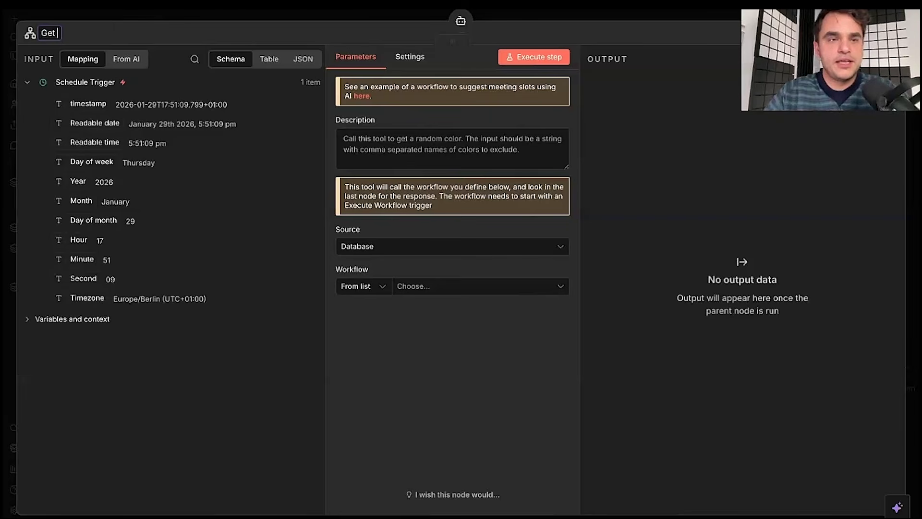
type("LinkedIn ")
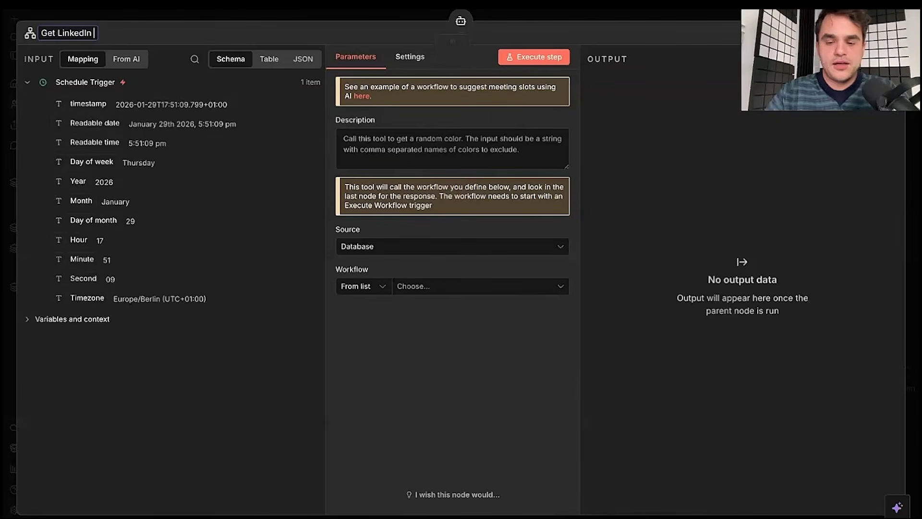
type("Company Posts")
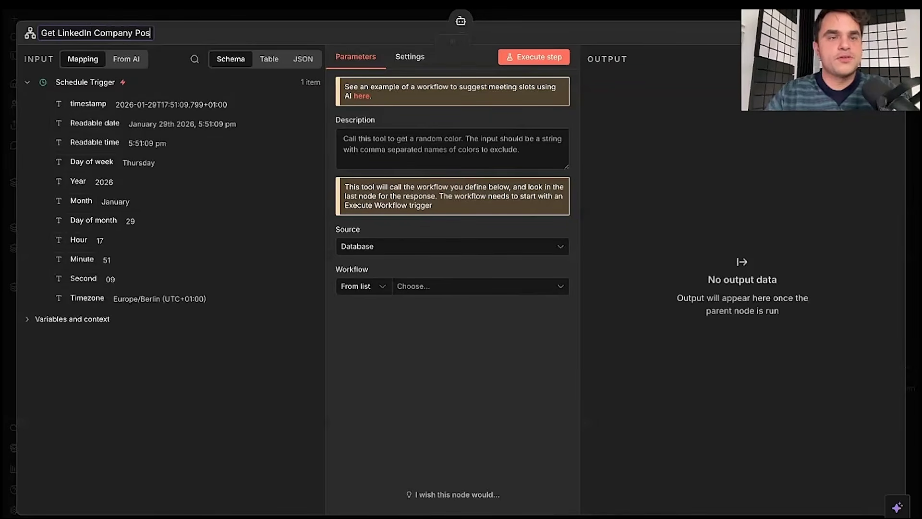
- Paste and edit the description about fetching a company URL's LinkedIn posts from the last 7 days
left_click(353, 130)
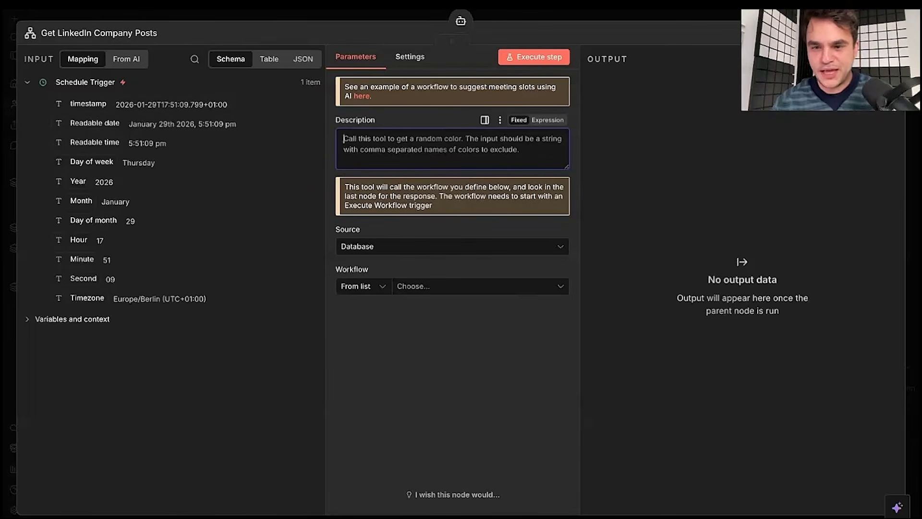
type("Call this tool to get LinkedIn posts for a given LinkedIn Company URL. Returns posts from last 7 days.")
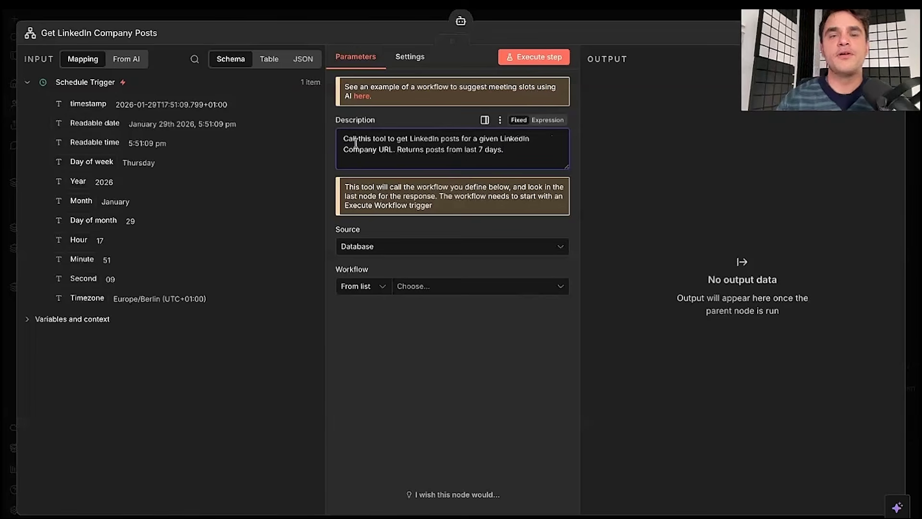
left_click(396, 149, "shift")
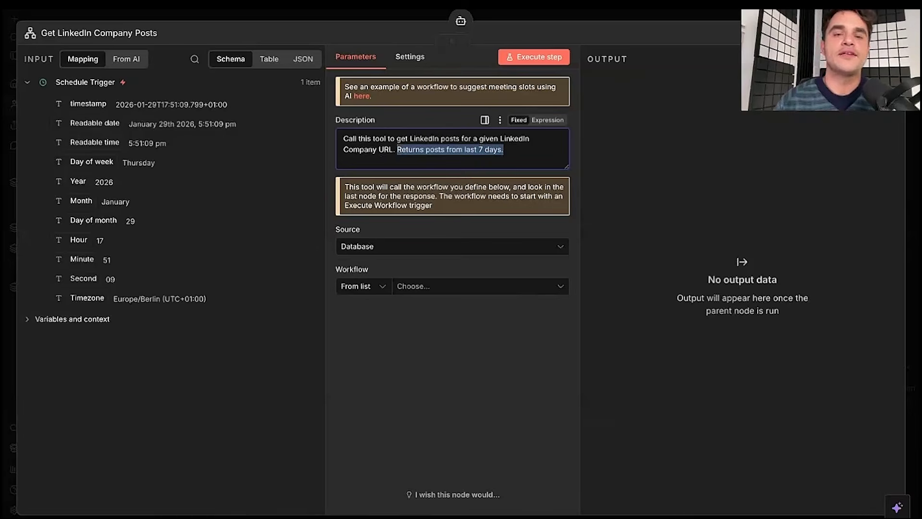
left_click(393, 153)
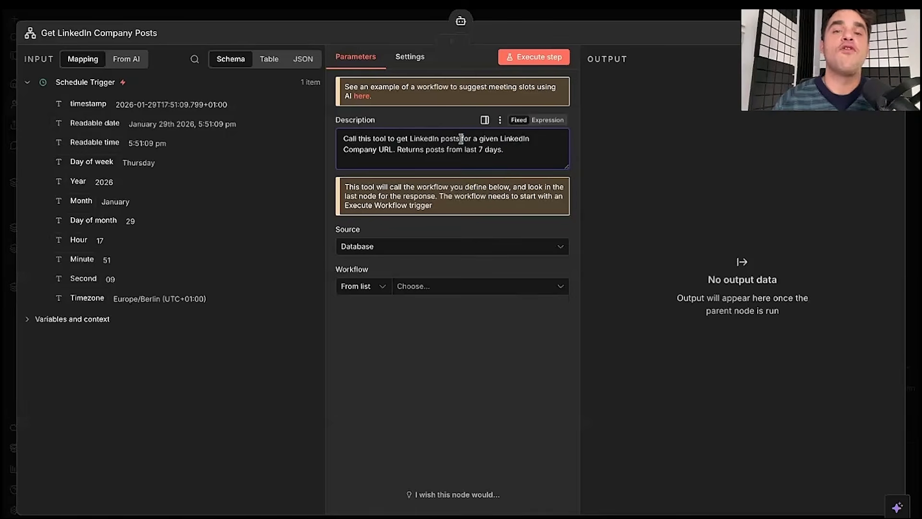
left_click_drag(461, 139, 384, 150)
key("shift+Right")
key("shift+Right")
key("Right")
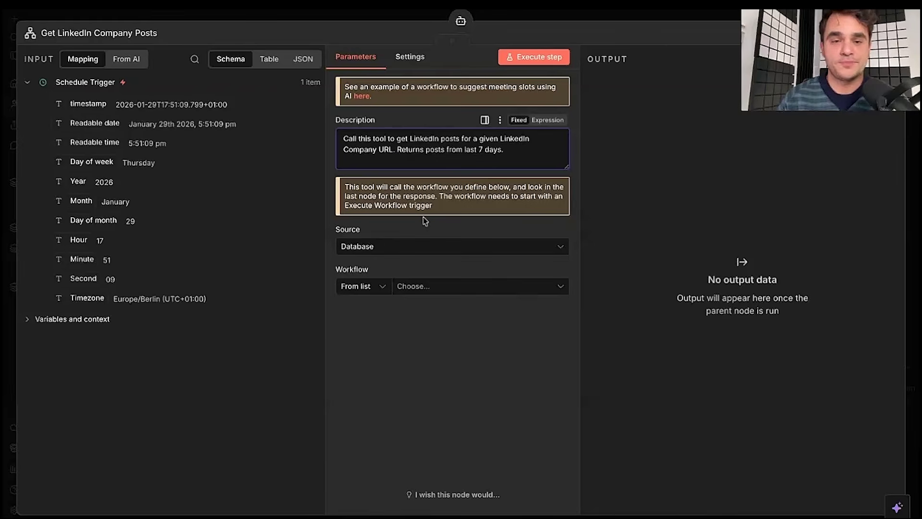
- Point the tool at the Get LinkedIn Company Posts workflow with linkedinCompanyUrl defined by the model
left_click(443, 289)
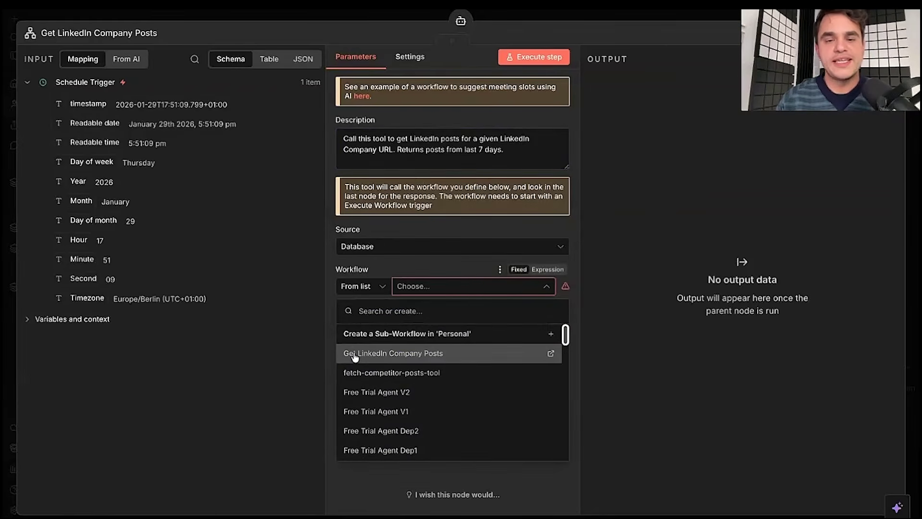
left_click(403, 355)
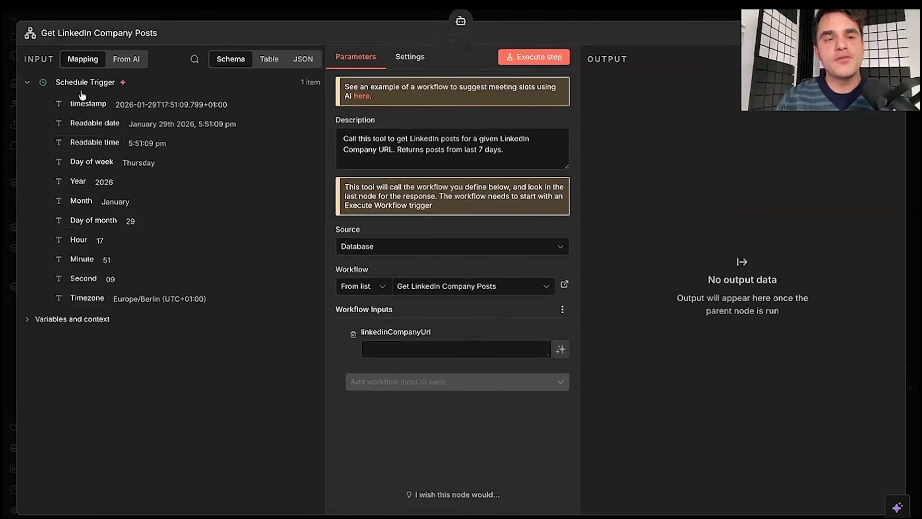
left_click(28, 84)
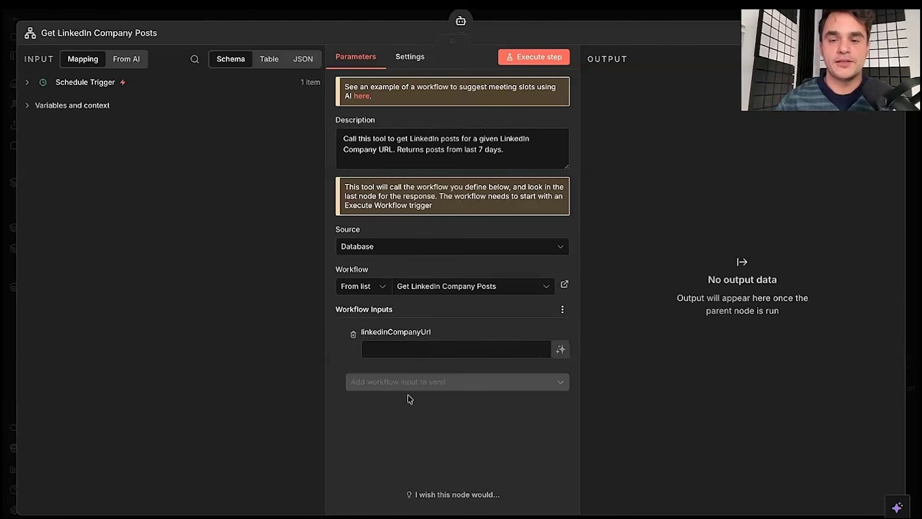
left_click(561, 350)
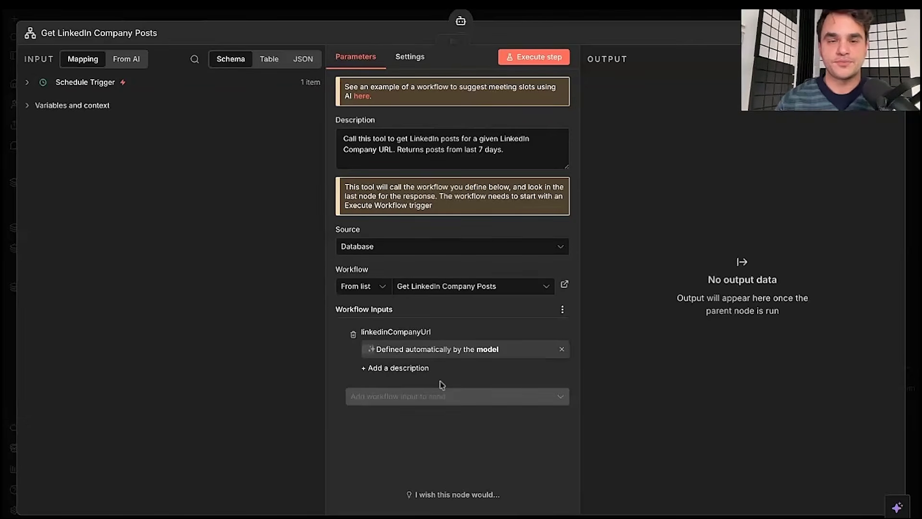
left_click(349, 21)
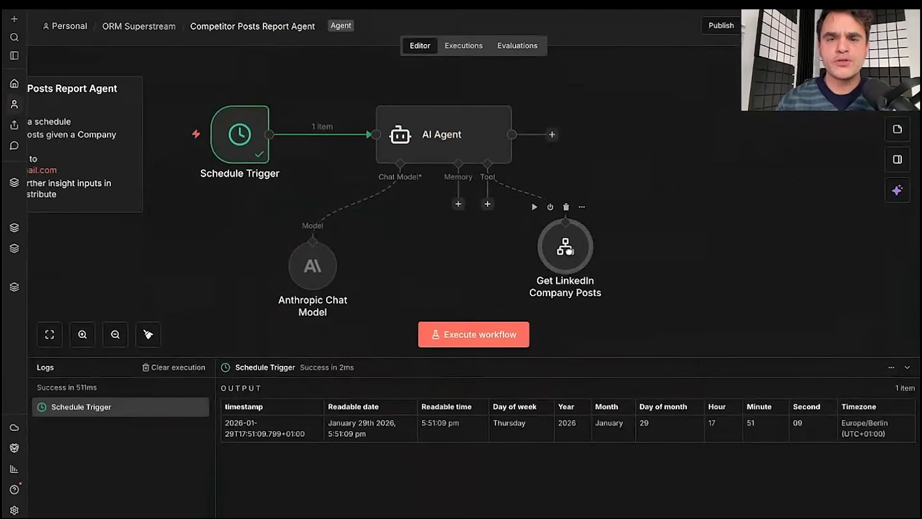
- Add a Gmail Tool set to Send a message, found by searching 'gmail'
left_click(488, 204)
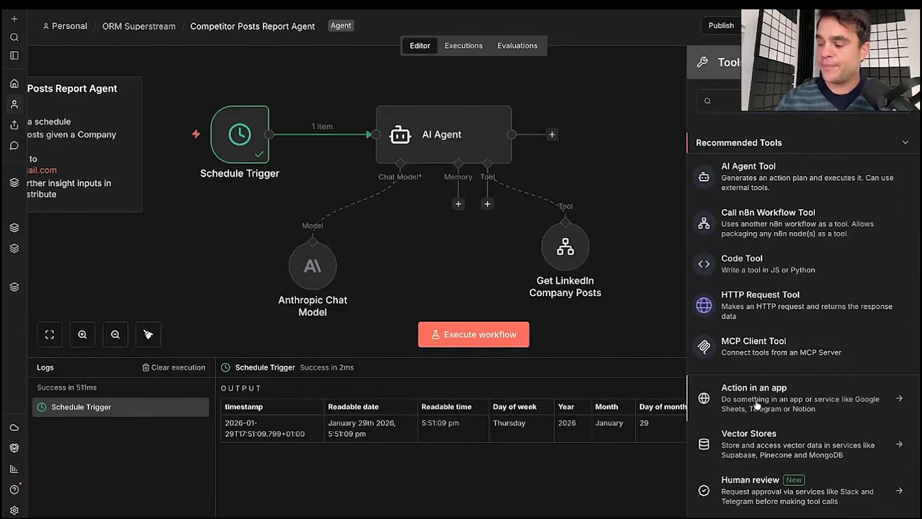
left_click(732, 406)
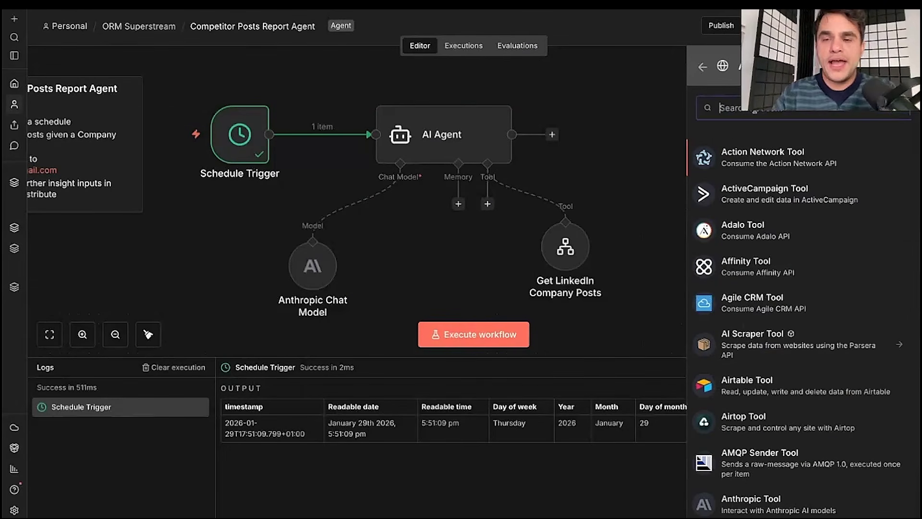
type("gmail")
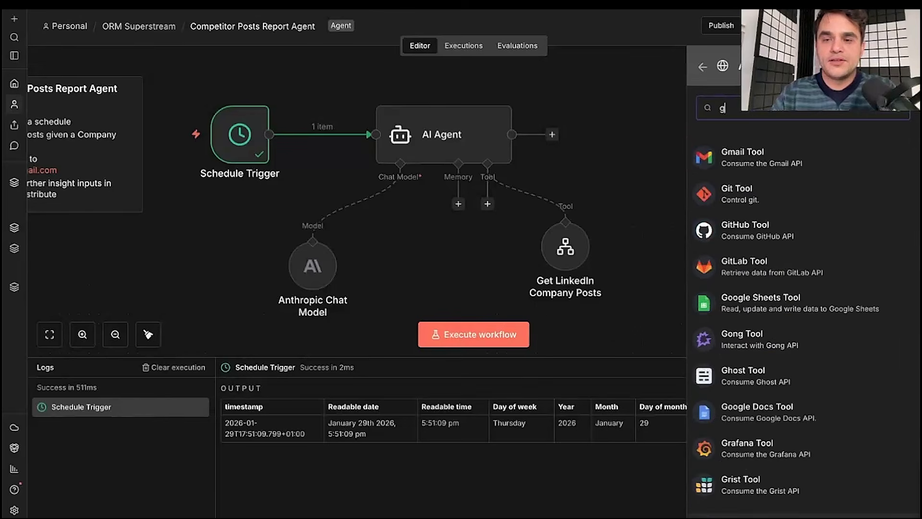
left_click(749, 158)
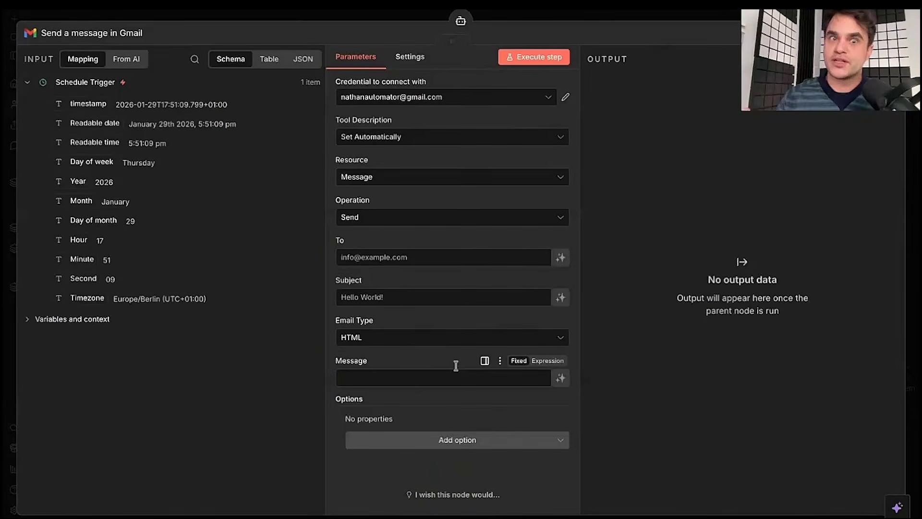
- Keep the existing Gmail credential, discarding a started new-credential setup
left_click(422, 96)
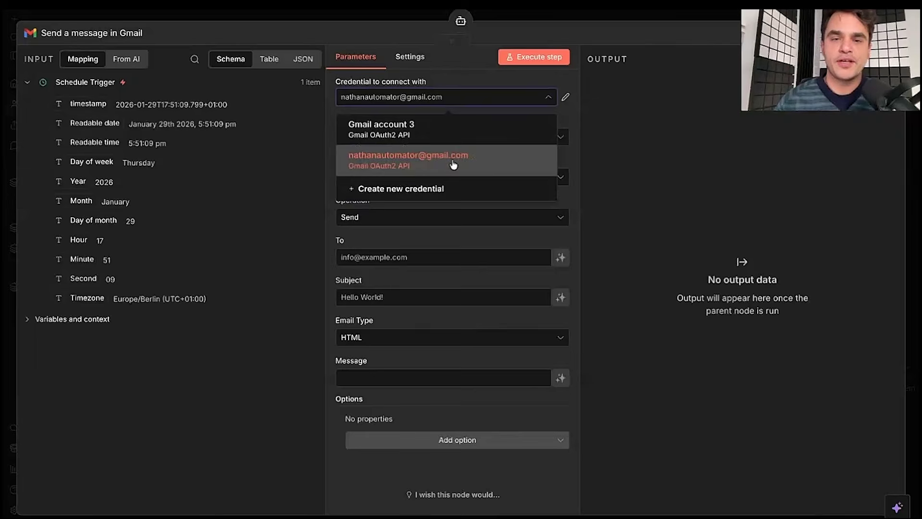
left_click(404, 191)
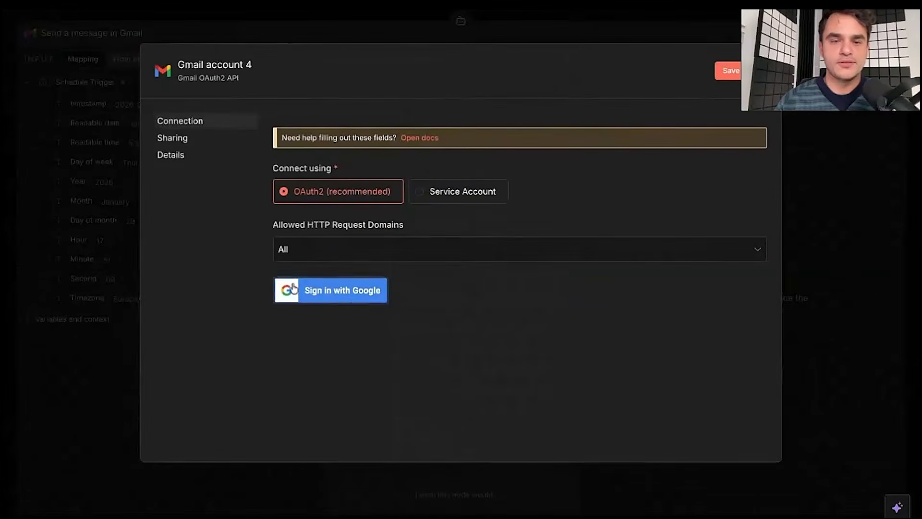
key("Escape")
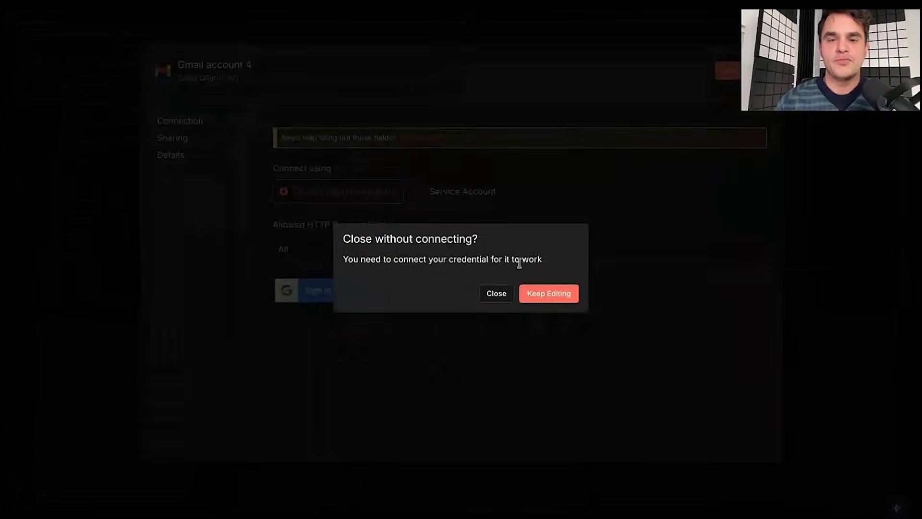
left_click(515, 305)
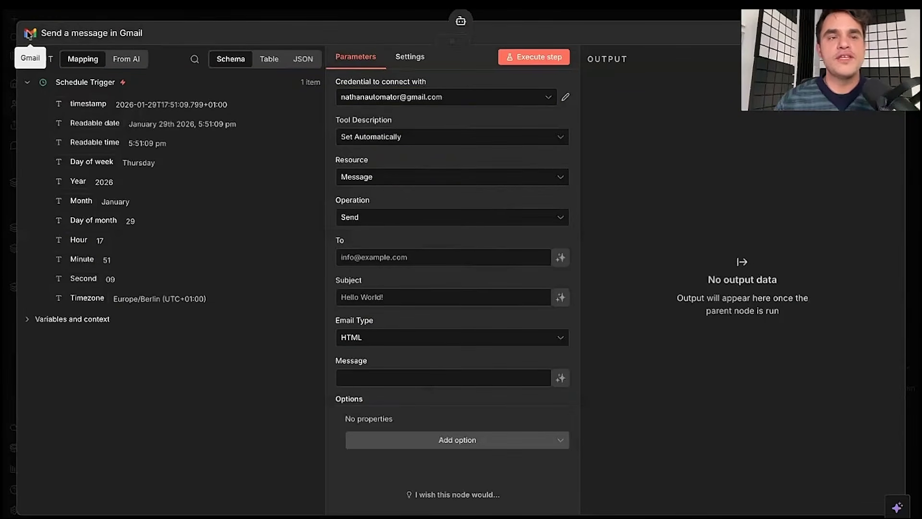
- Leave the Gmail tool description set automatically
left_click(377, 139)
left_click(390, 205)
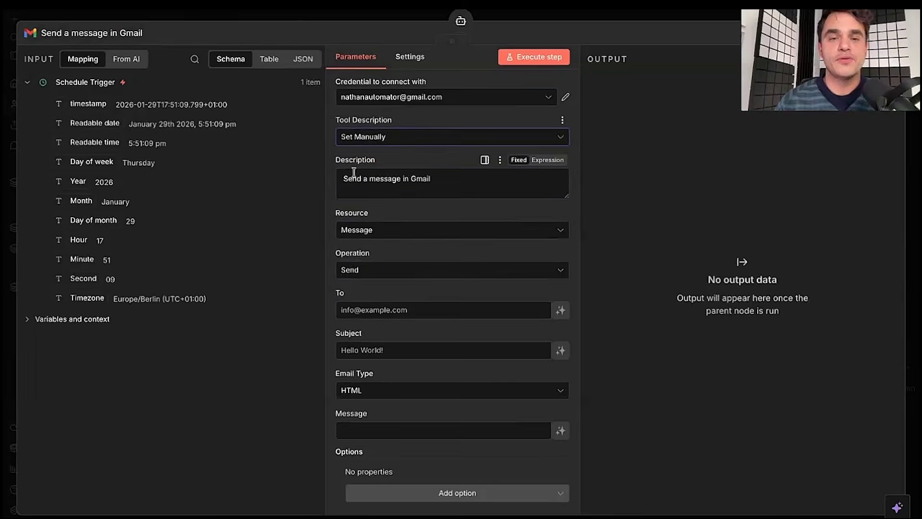
triple_click(339, 177)
left_click(455, 179)
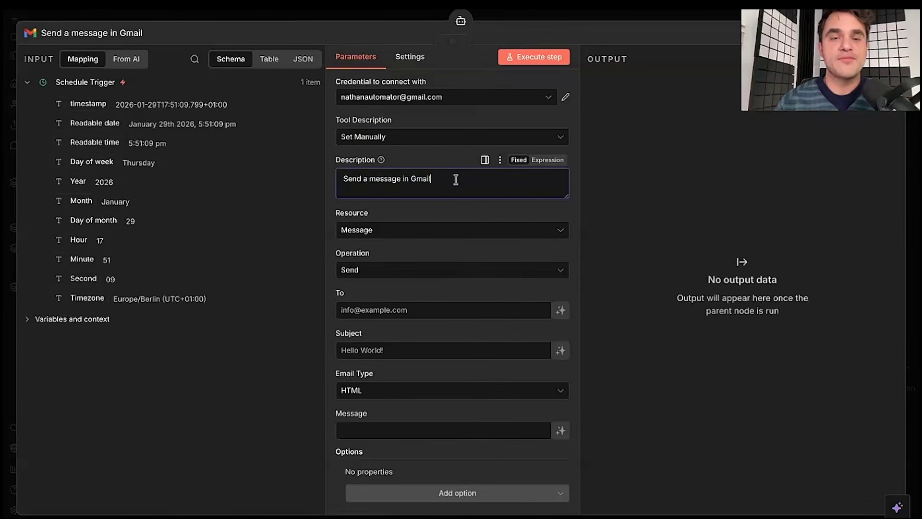
left_click(404, 143)
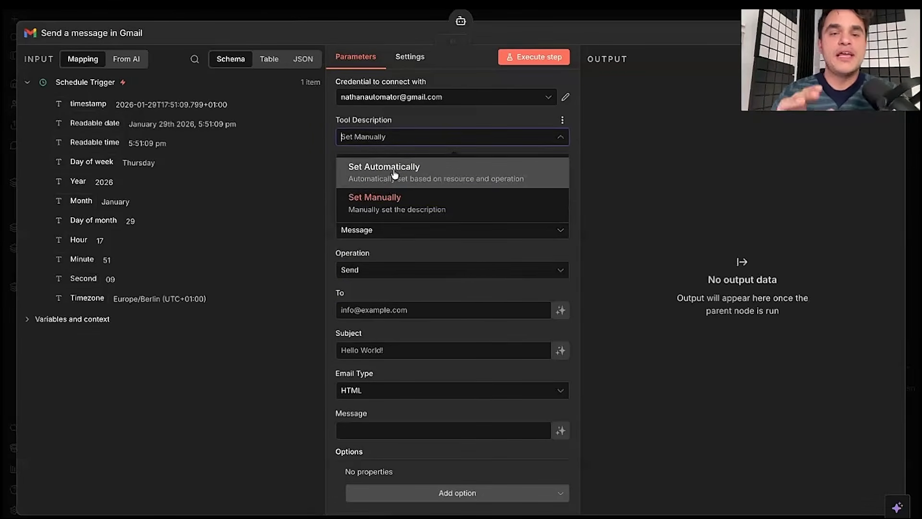
left_click(393, 173)
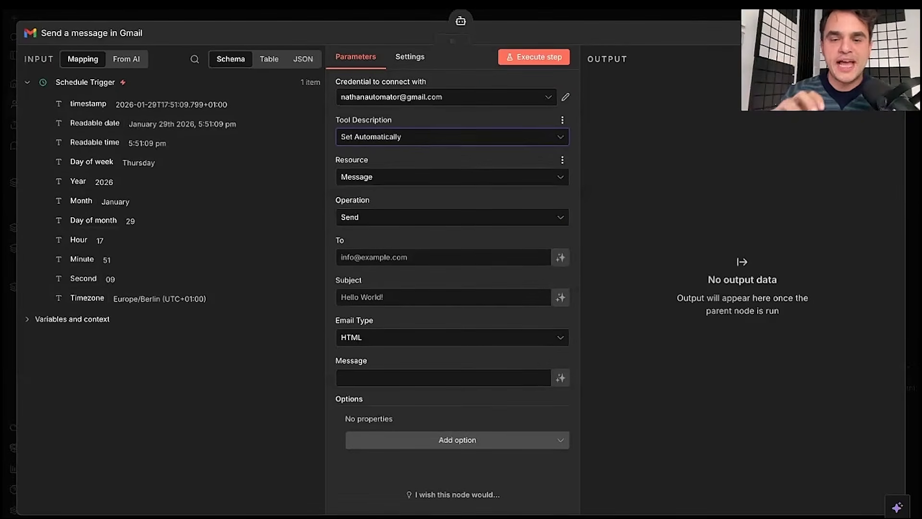
- Enter the recipient's e-mail address in the To field, adding no extra options
left_click(454, 444)
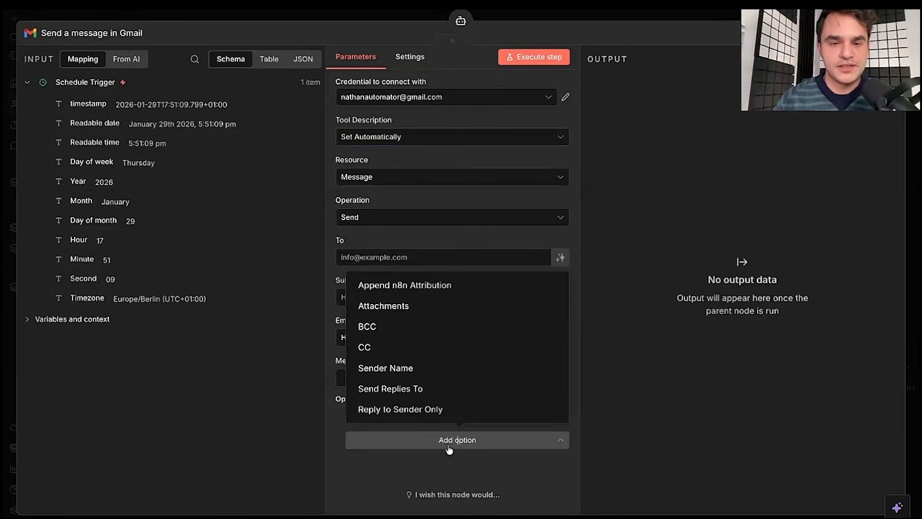
left_click(395, 479)
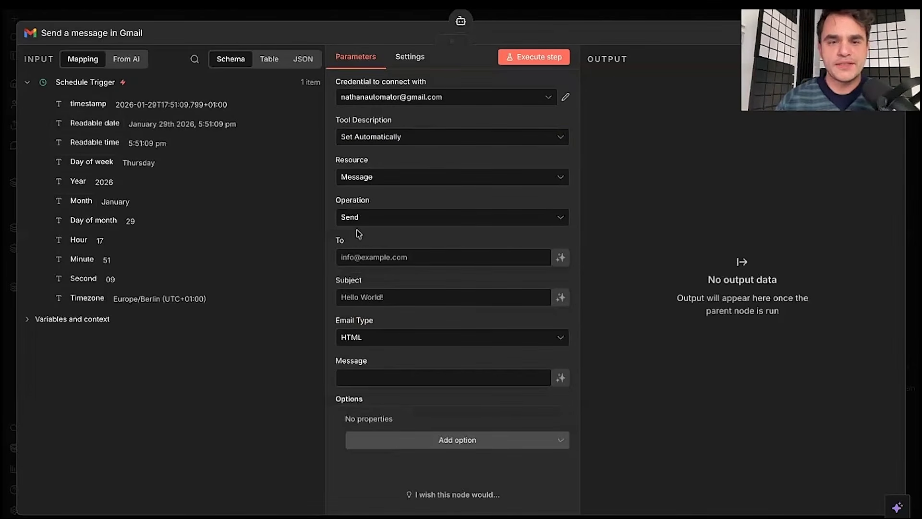
left_click(366, 258)
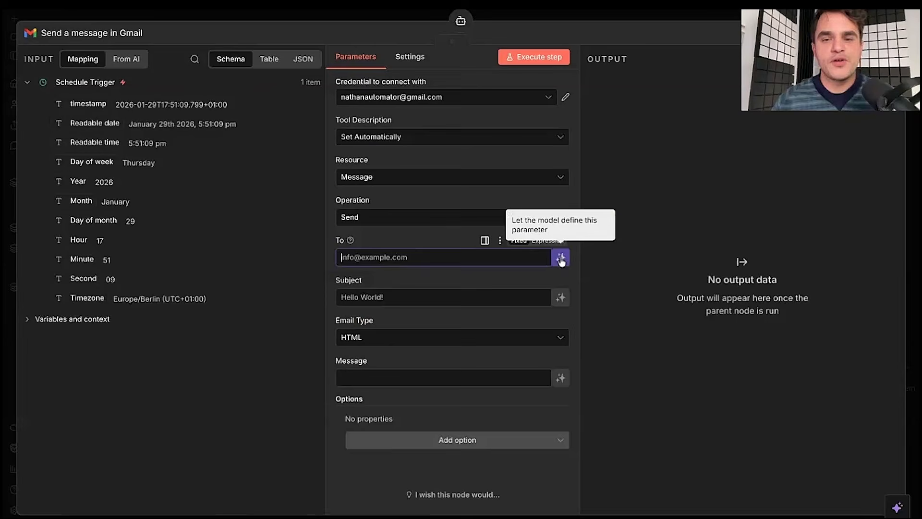
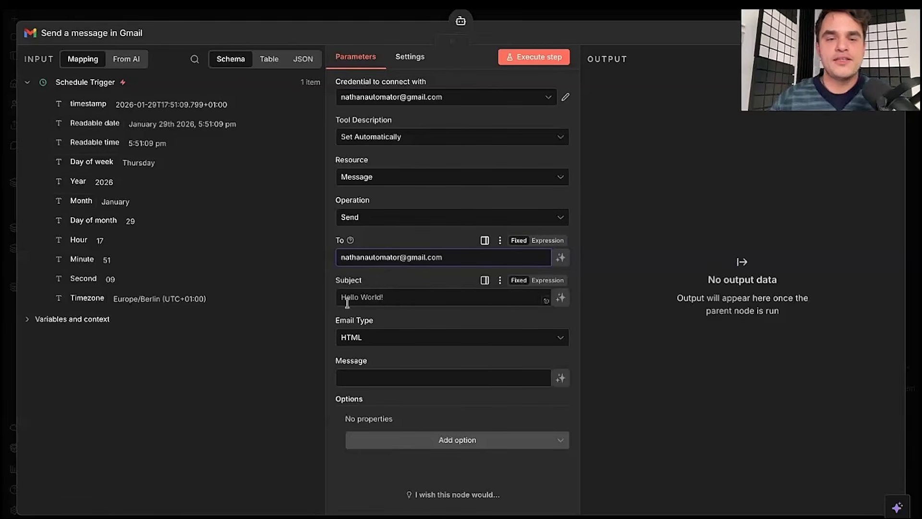
left_click(331, 278)
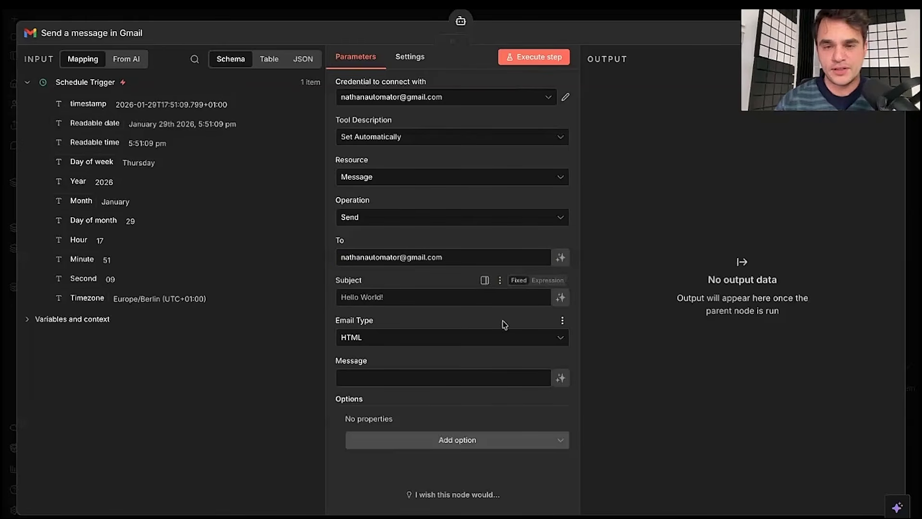
- Let the model write the Subject, guided to start with 'Weekly Competitor Social Insights:'
left_click(560, 298)
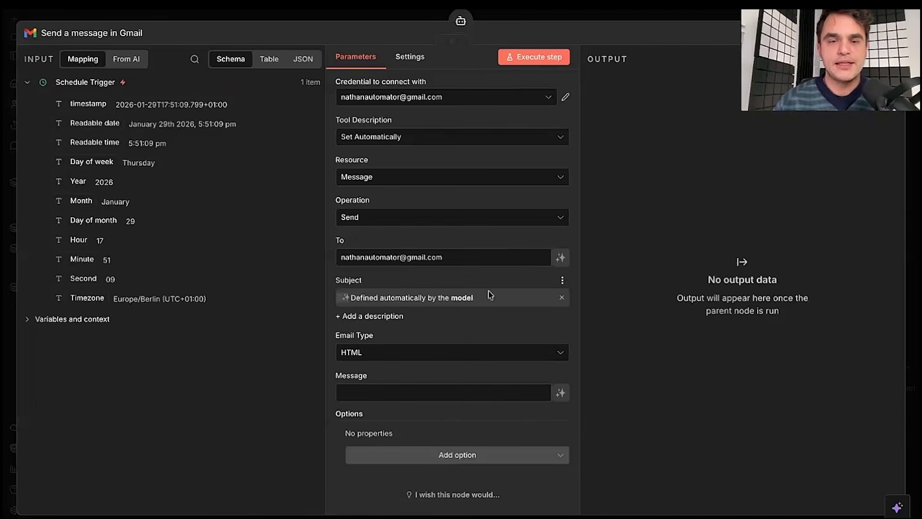
left_click(379, 316)
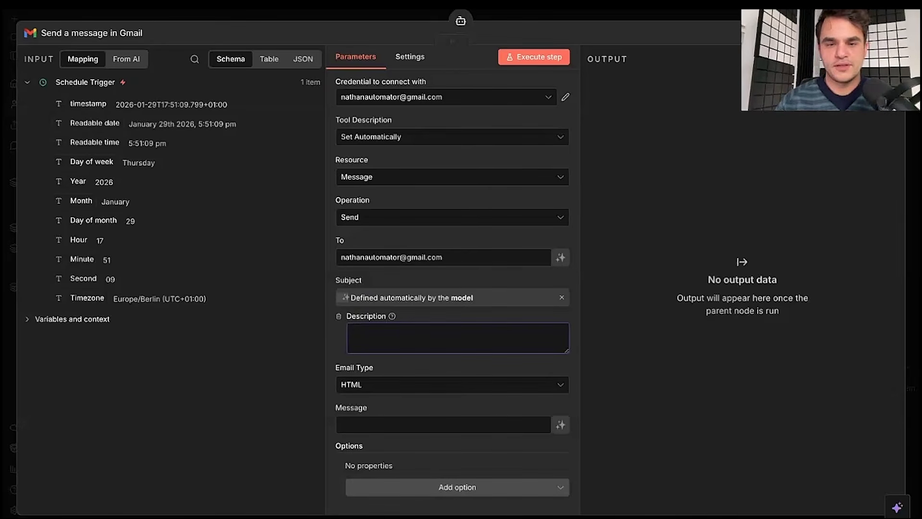
type("Always prefix subject with \"Weekly Competitor Social Insights: (short synopsis)\"")
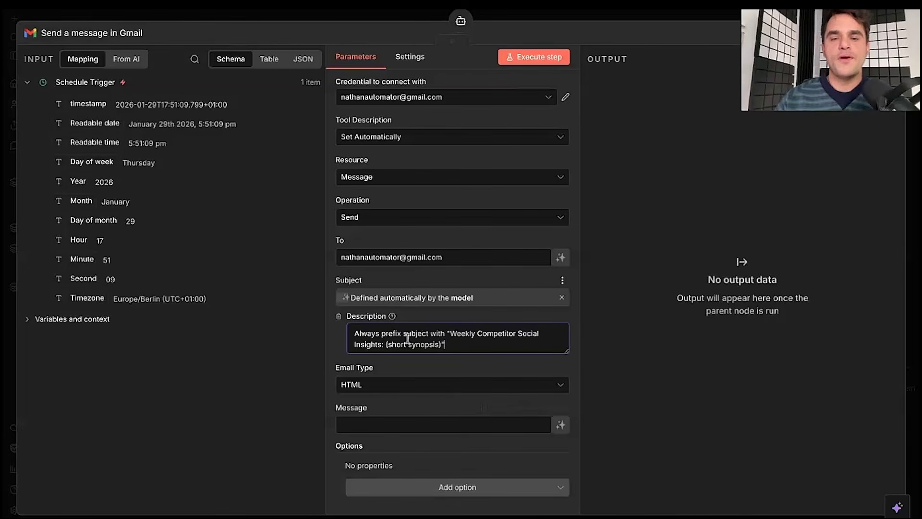
left_click_drag(448, 333, 391, 343)
left_click(391, 343)
type(":")
left_click(470, 347)
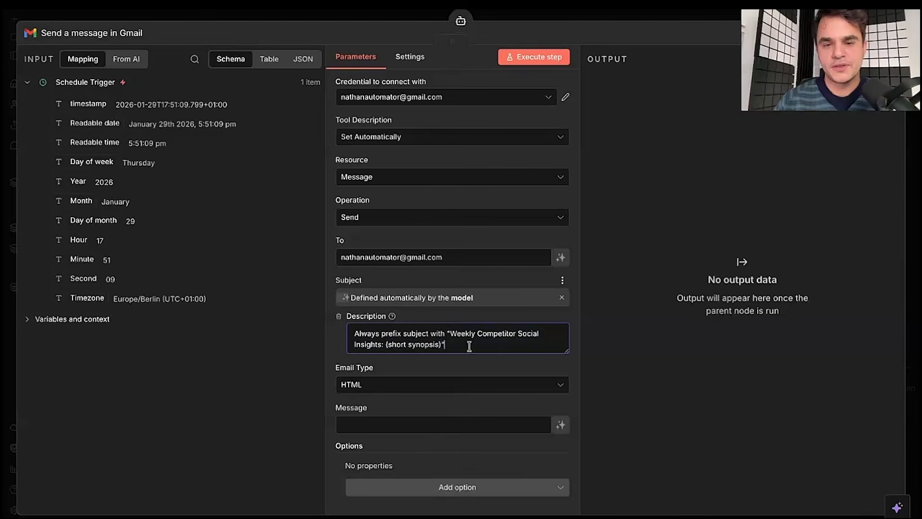
triple_click(486, 344)
left_click(486, 345)
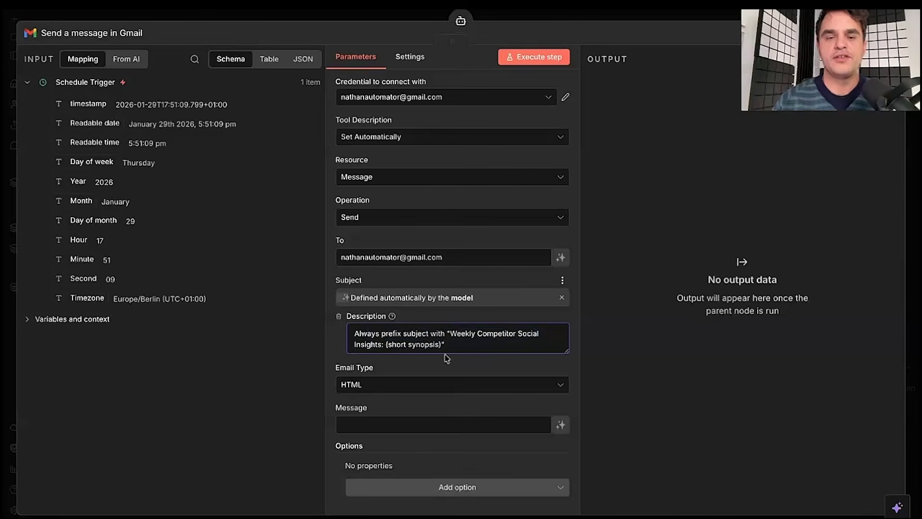
scroll(445, 353, "down", 1)
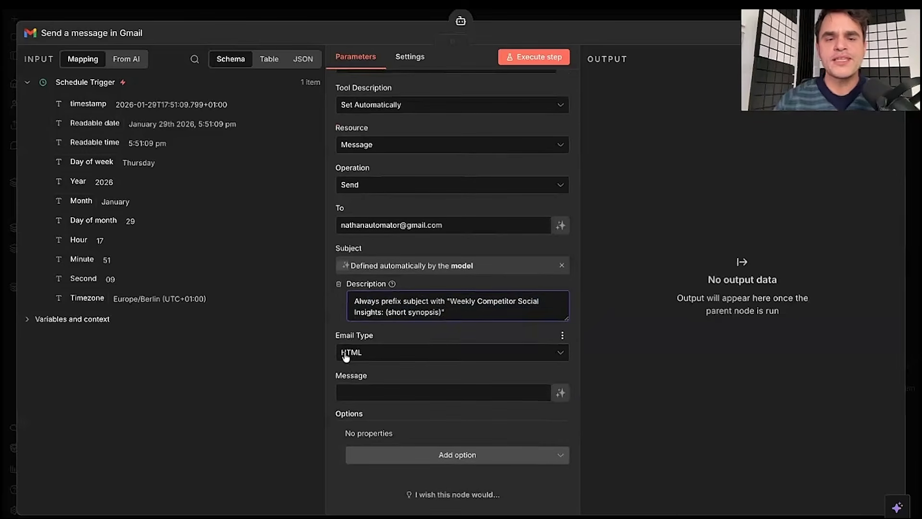
left_click(361, 357)
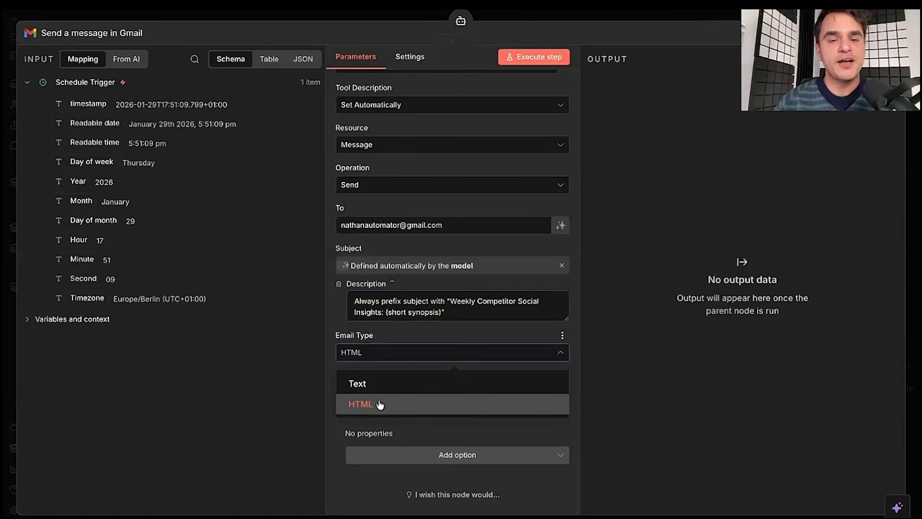
- Keep HTML as the email type and let the model fill in the Message field
left_click(332, 324)
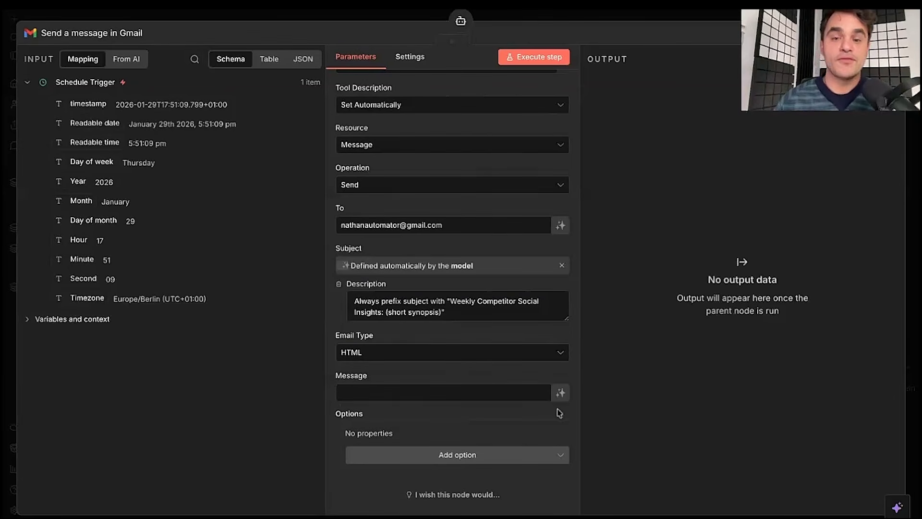
left_click(561, 393)
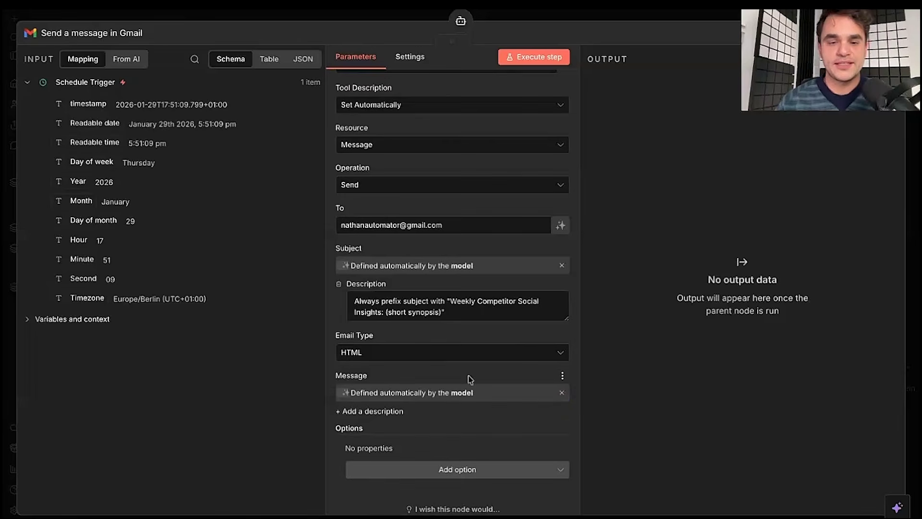
scroll(480, 387, "down", 1)
left_click(353, 398)
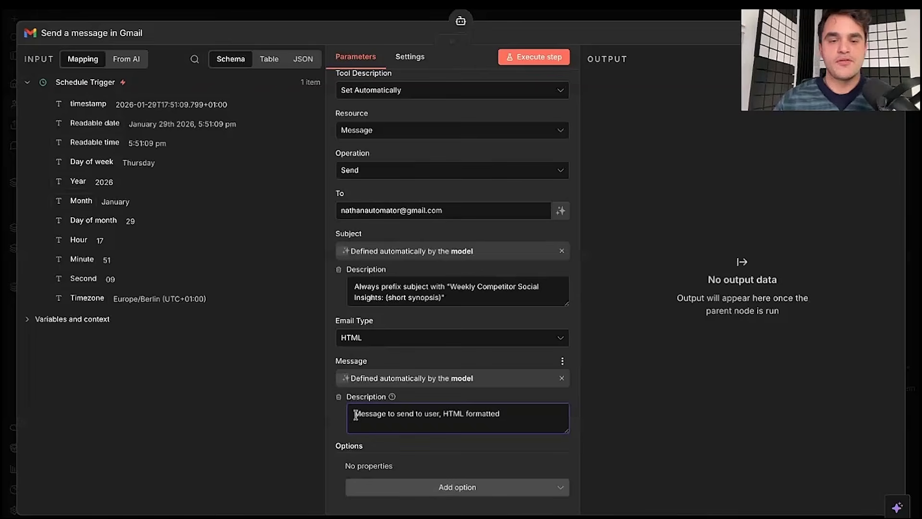
- Describe the Message as 'Message to send to user, HTML formatted' and close the Gmail node
left_click(354, 414)
key("alt+shift+Right")
key("alt+shift+Right")
key("alt+shift+Right")
key("alt+shift+Right")
key("alt+shift+Right")
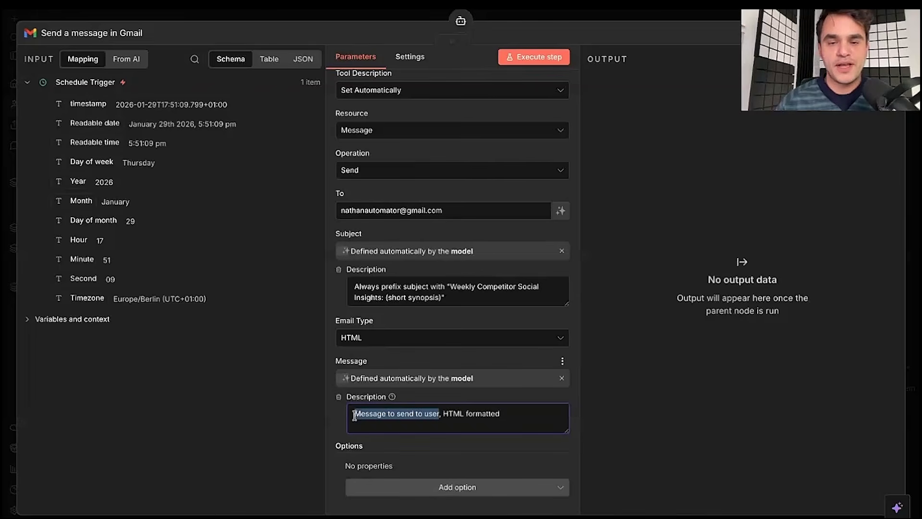
left_click(441, 416)
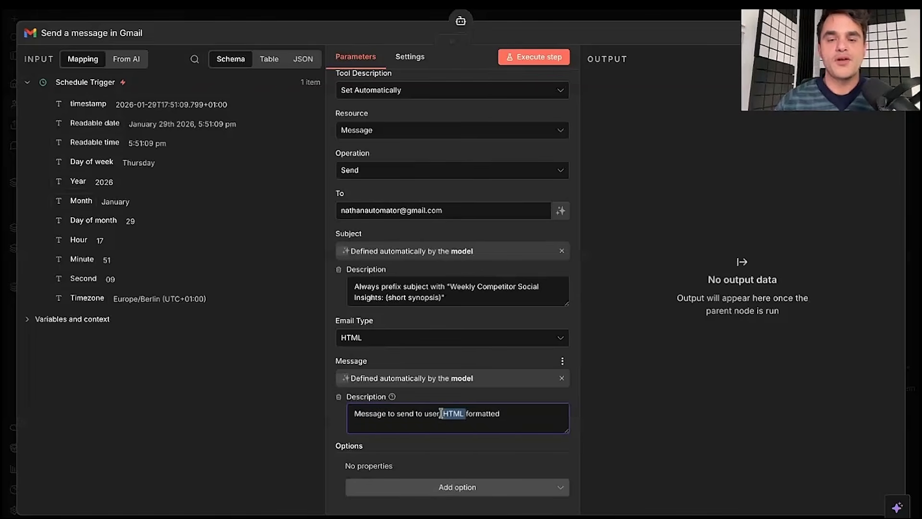
left_click(502, 414)
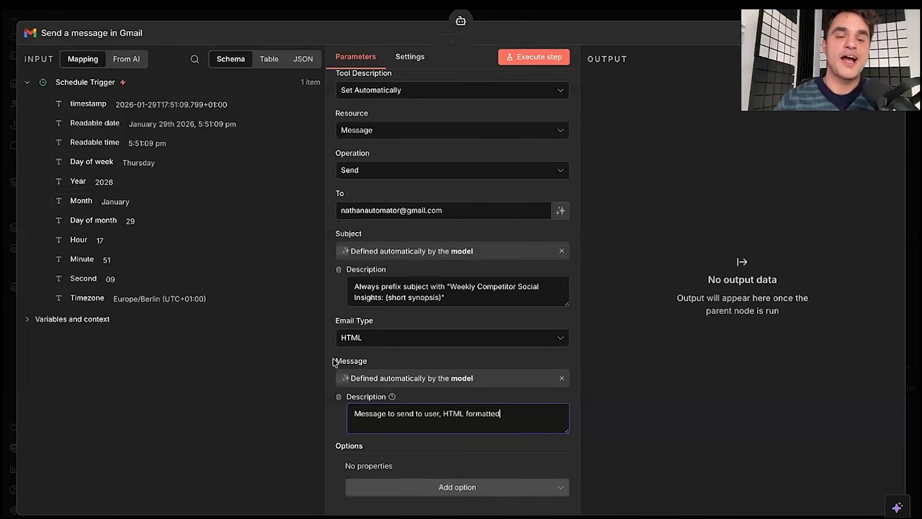
left_click_drag(354, 413, 523, 417)
left_click(522, 417)
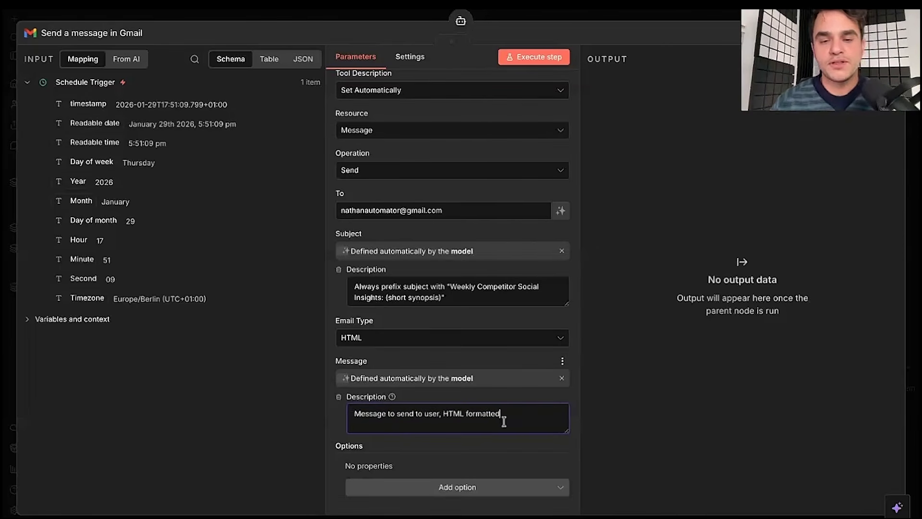
scroll(505, 422, "down", 1)
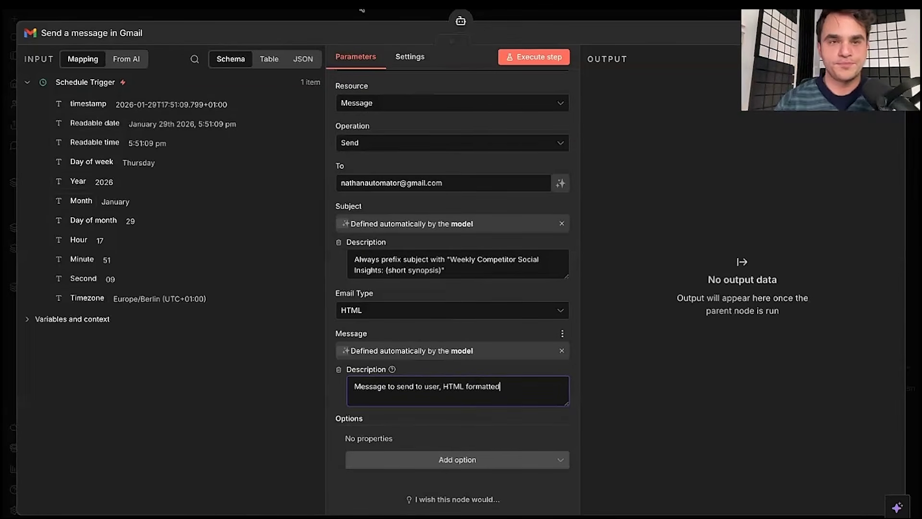
left_click(332, 13)
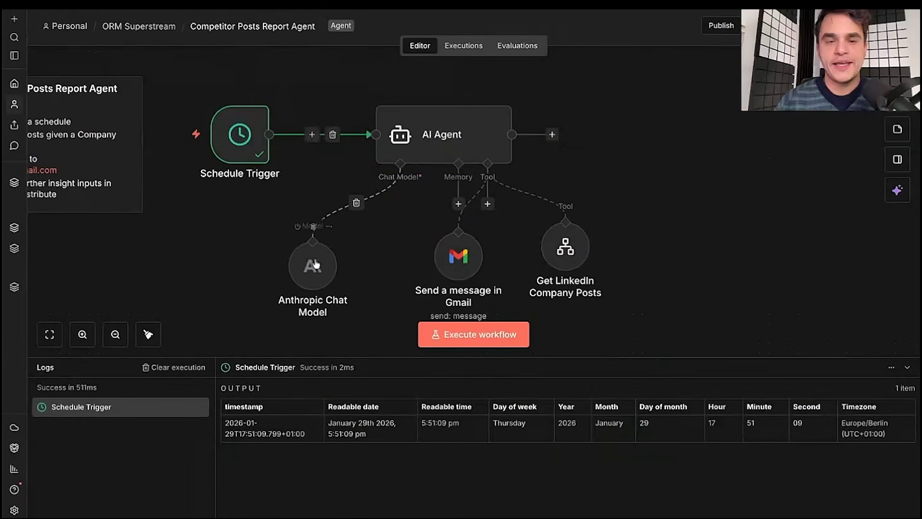
- Nudge the Get LinkedIn Company Posts node down a grid step and glance at the AI Agent settings
left_click(454, 258)
left_click(566, 246)
left_click_drag(567, 246, 568, 247)
left_click(657, 184)
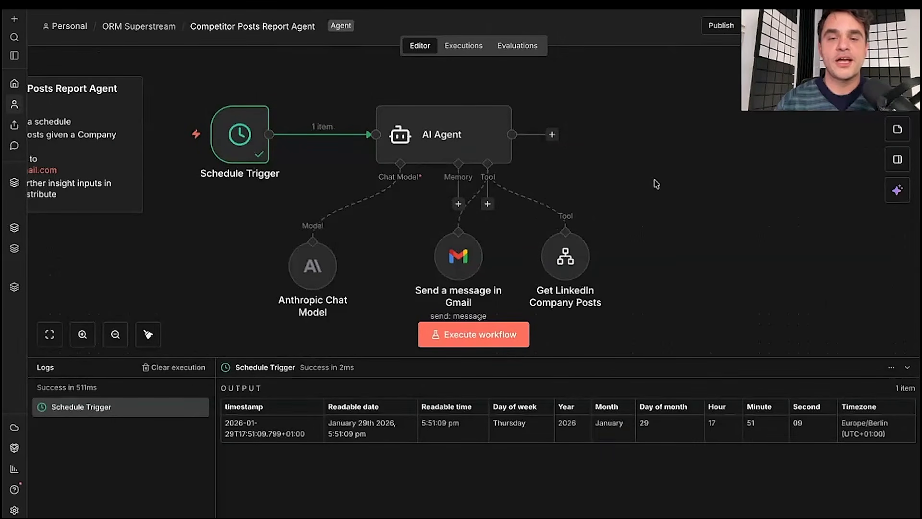
double_click(454, 141)
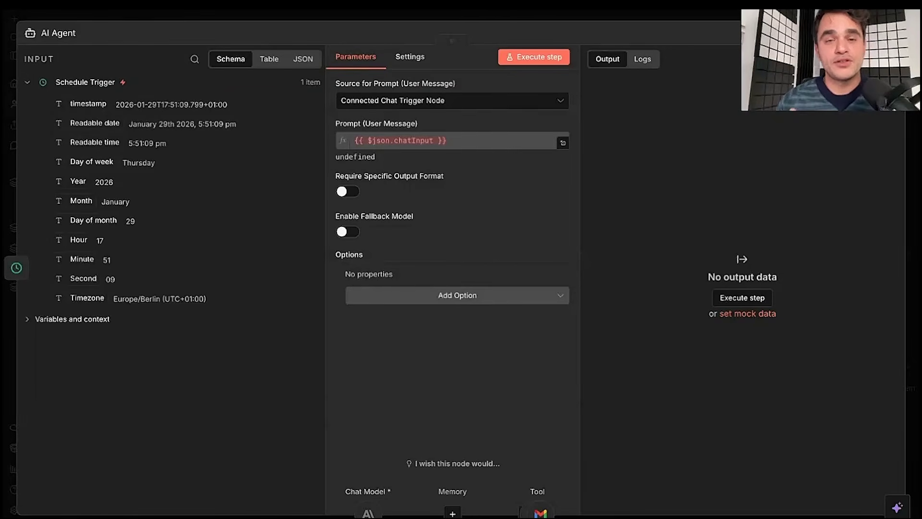
key("Escape")
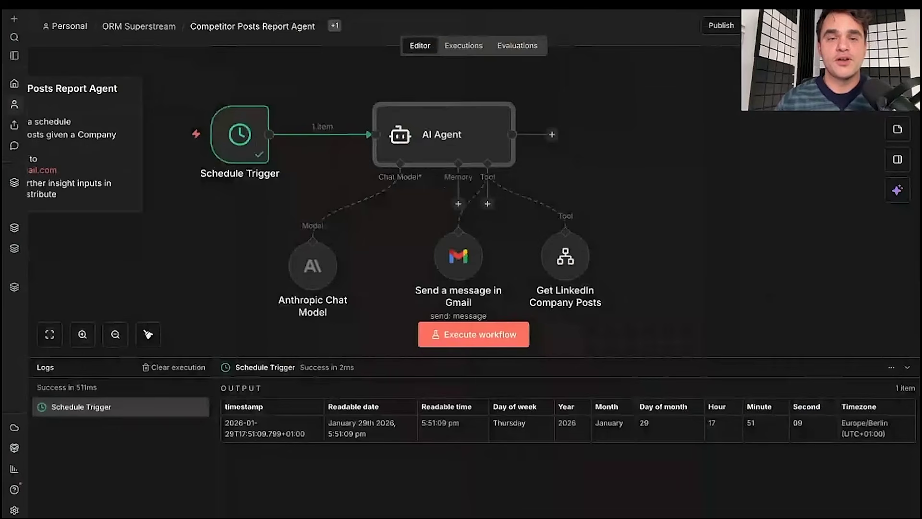
- Add an On new Chat event trigger to the workflow
left_click(898, 130)
type("chat")
left_click(788, 153)
left_click(731, 226)
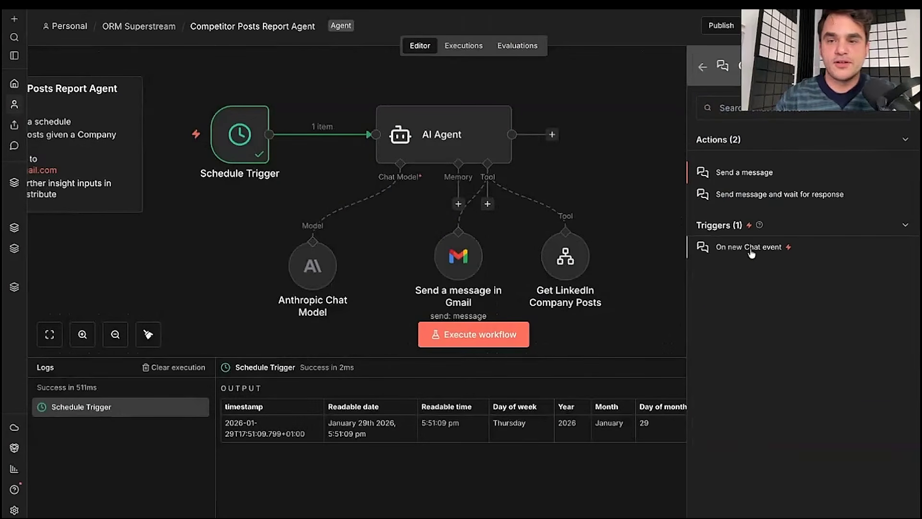
left_click(751, 251)
key("Escape")
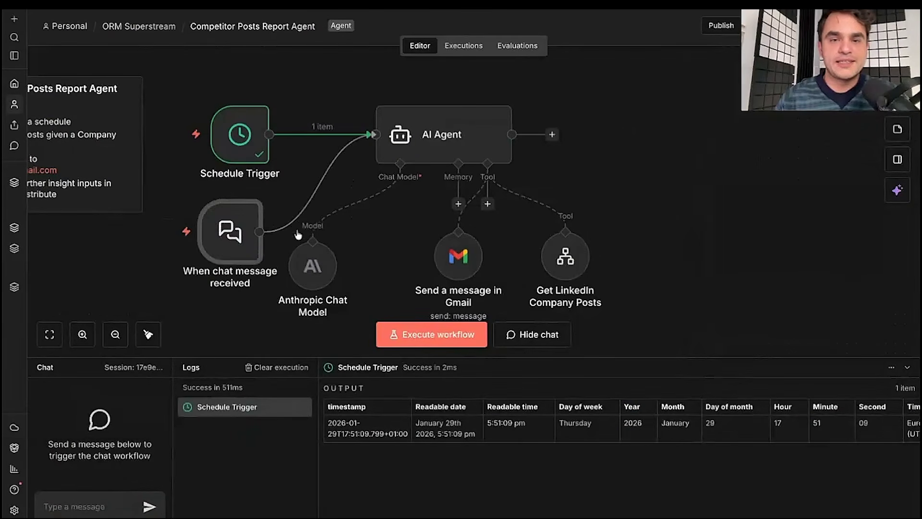
- Delete the chat trigger and its link to the AI Agent, then reopen the AI Agent
left_click(328, 183)
left_click(235, 184)
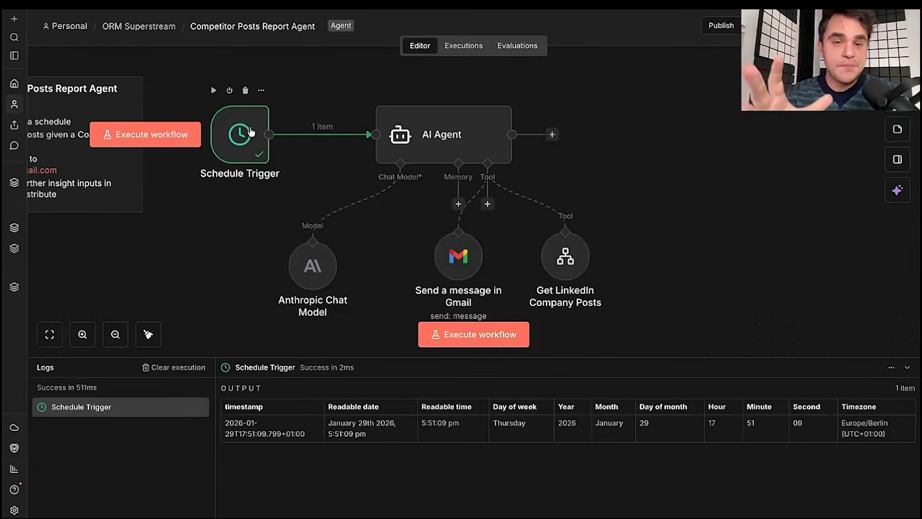
double_click(429, 117)
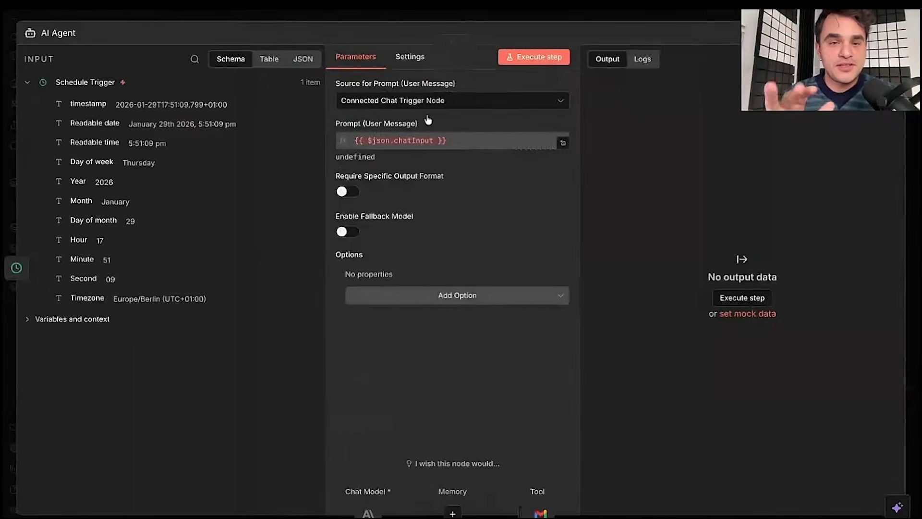
- Set the prompt source to Define below and paste the prompt with the zapier and itsmakehq LinkedIn URLs
left_click(426, 107)
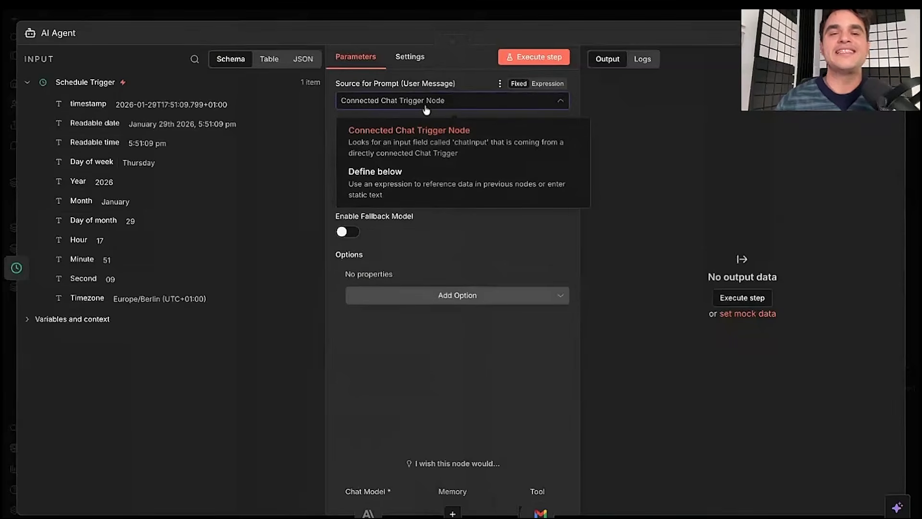
left_click(387, 190)
left_click(392, 147)
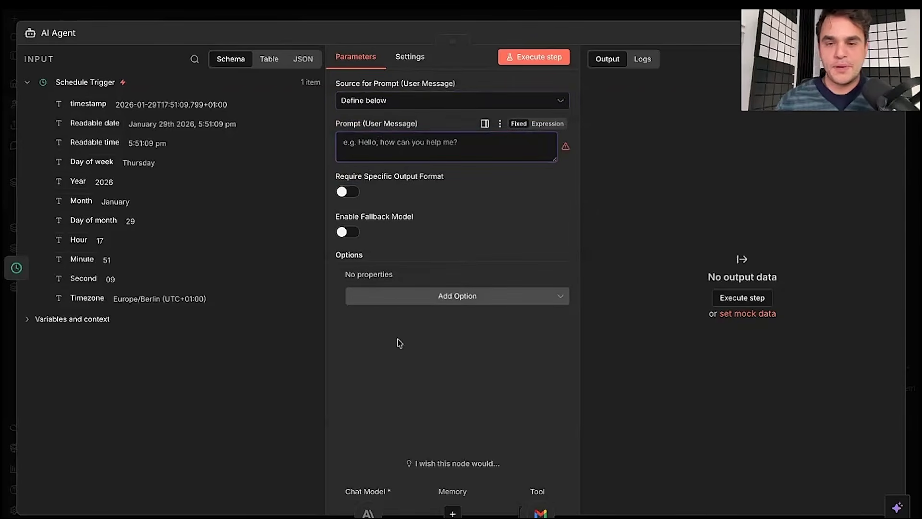
key("ctrl+v")
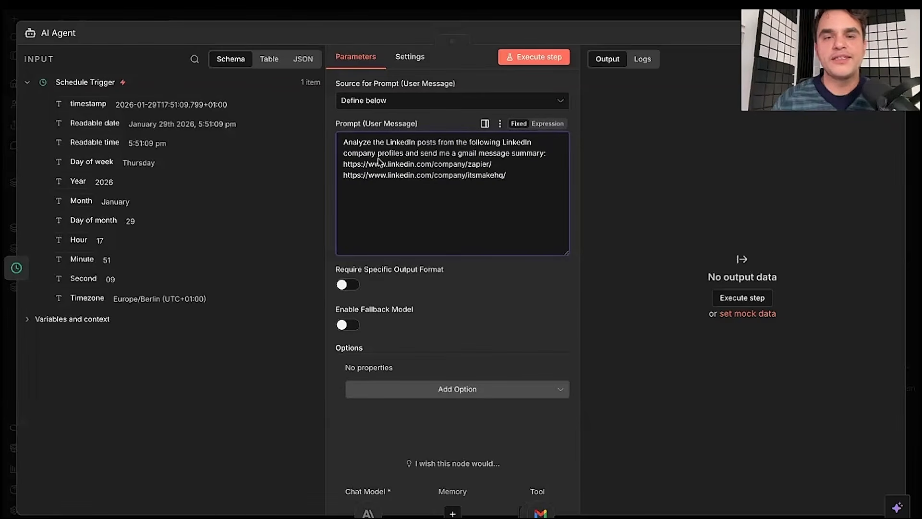
left_click(550, 156)
left_click(542, 180, "shift")
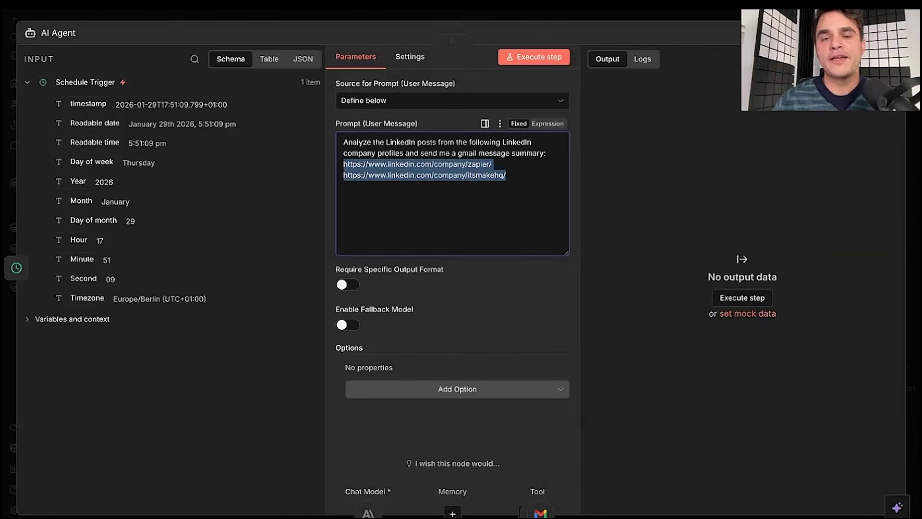
left_click(357, 168)
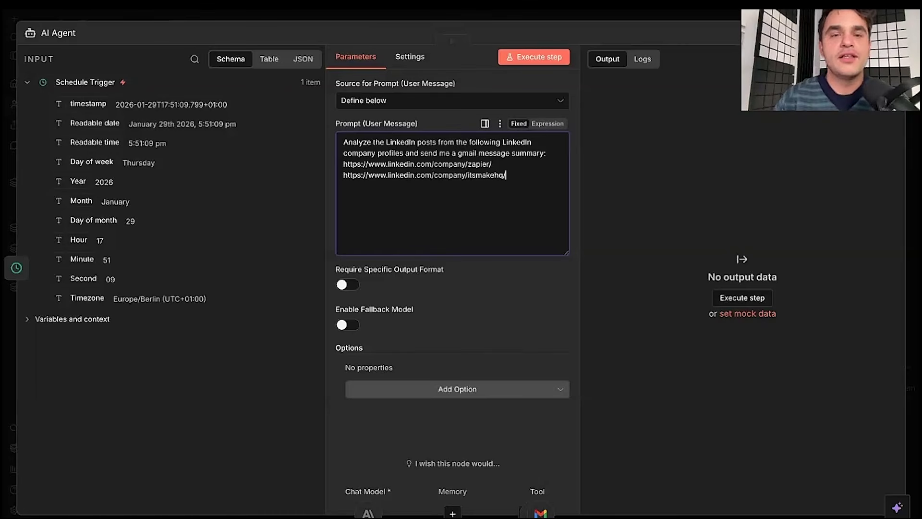
key("ctrl+a")
key("Right")
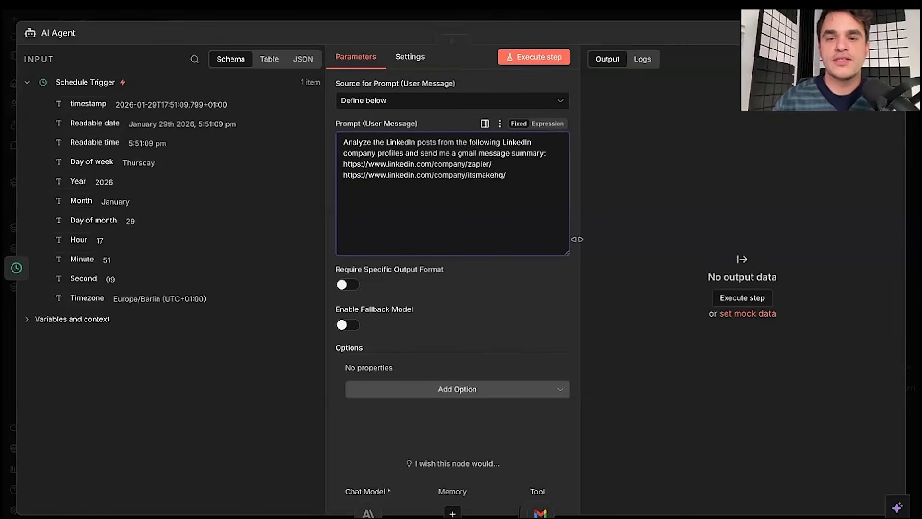
- Shrink the prompt box, close the AI Agent, and shift the Schedule Trigger slightly left
left_click_drag(567, 253, 567, 197)
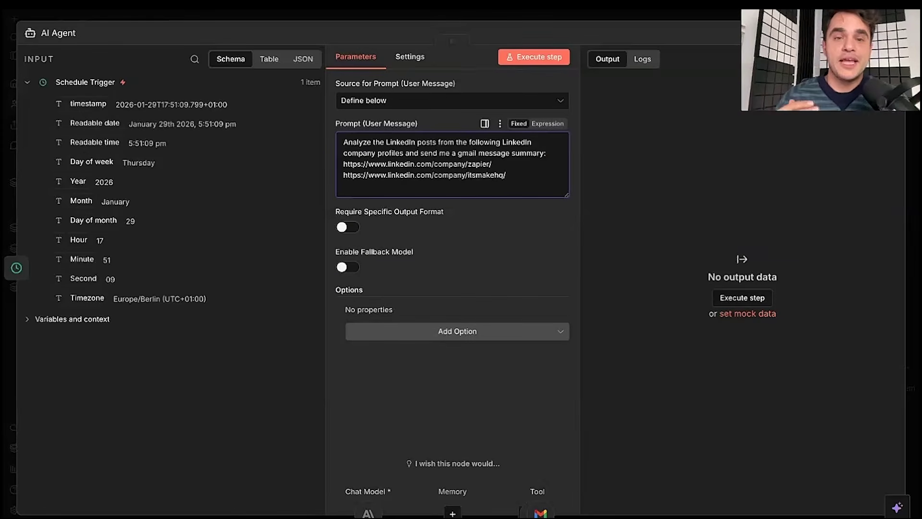
left_click_drag(342, 142, 546, 154)
left_click(522, 160)
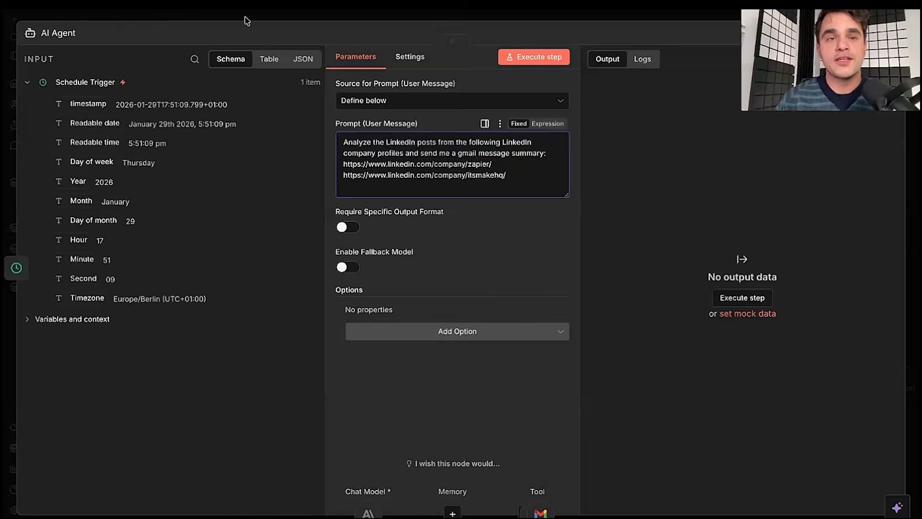
left_click(247, 19)
left_click_drag(249, 146, 230, 145)
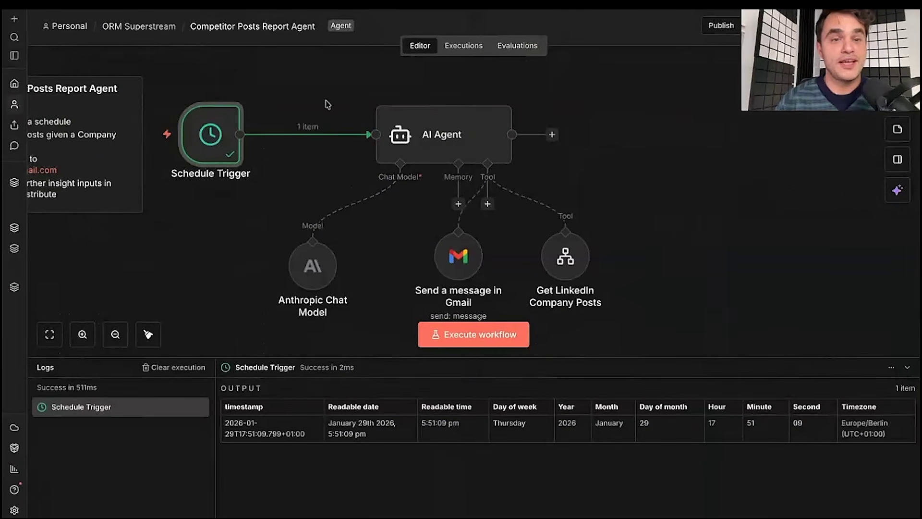
- Add a System Message option to the AI Agent
double_click(434, 137)
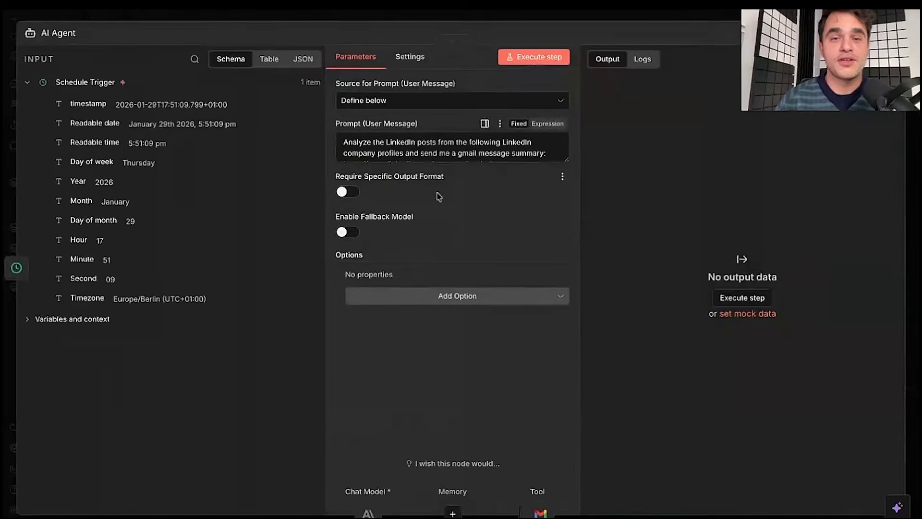
left_click(451, 153)
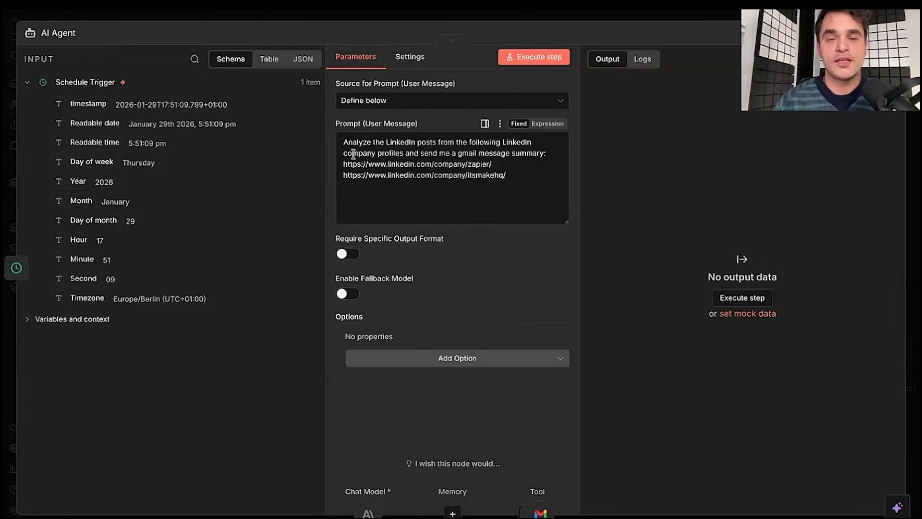
left_click(374, 193)
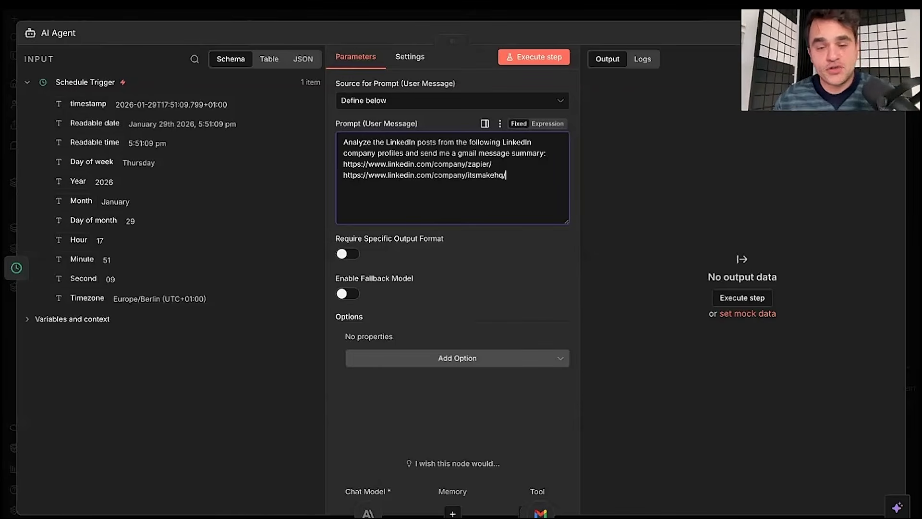
left_click(390, 360)
left_click(365, 392)
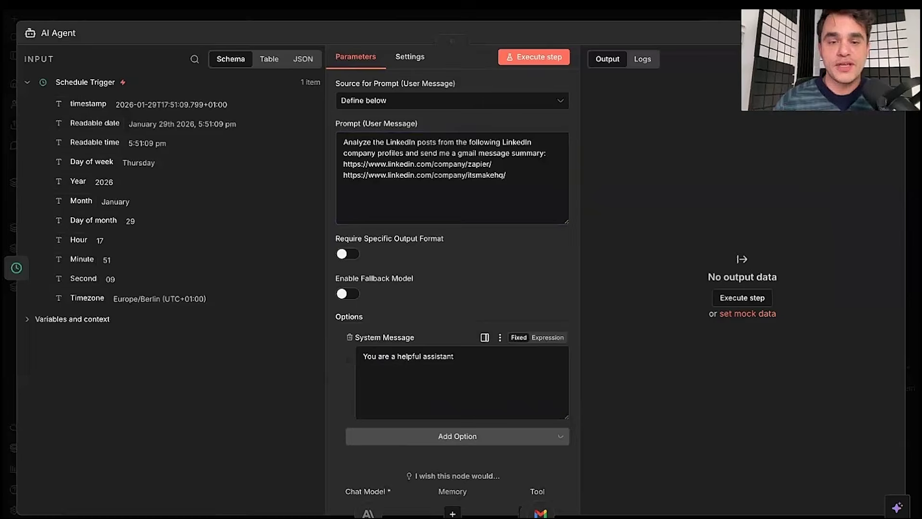
- Check the default 'You are a helpful assistant' system message and expand it into the larger editor
left_click(341, 143)
key("ctrl+a")
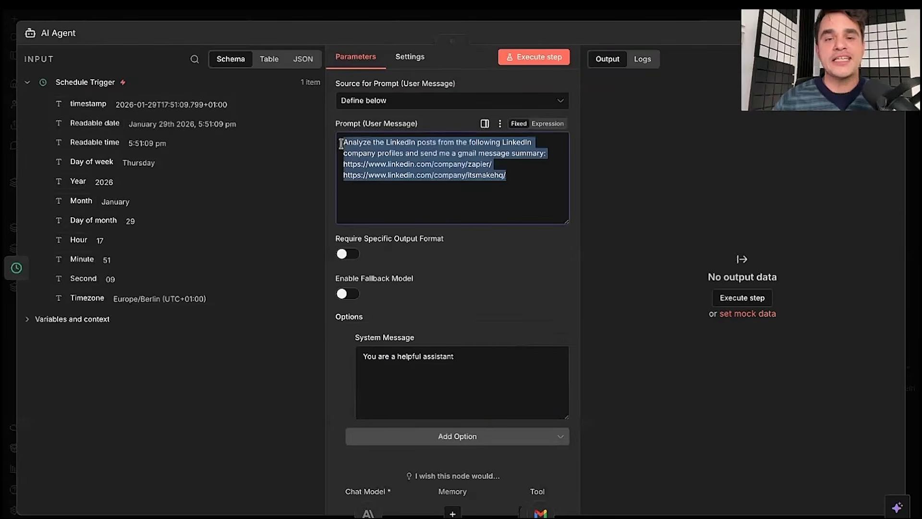
left_click(522, 186)
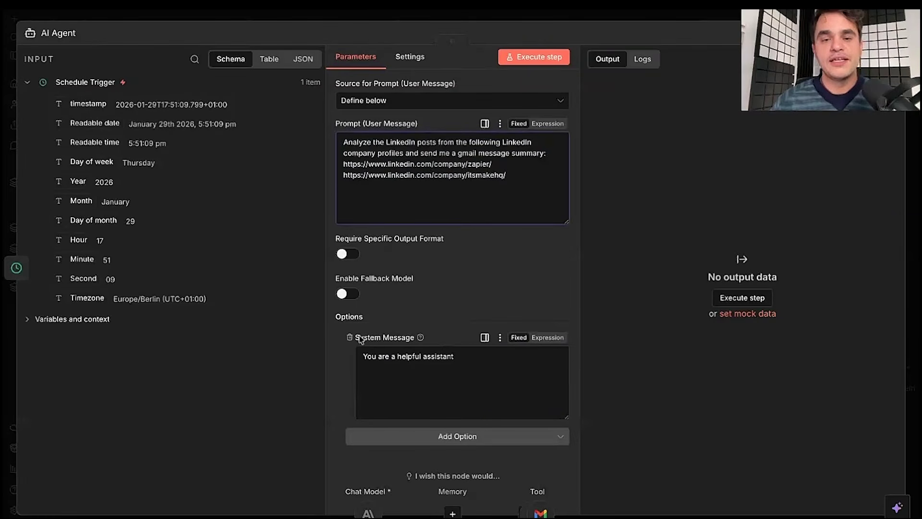
left_click(497, 379)
key("ctrl+a")
left_click(498, 379)
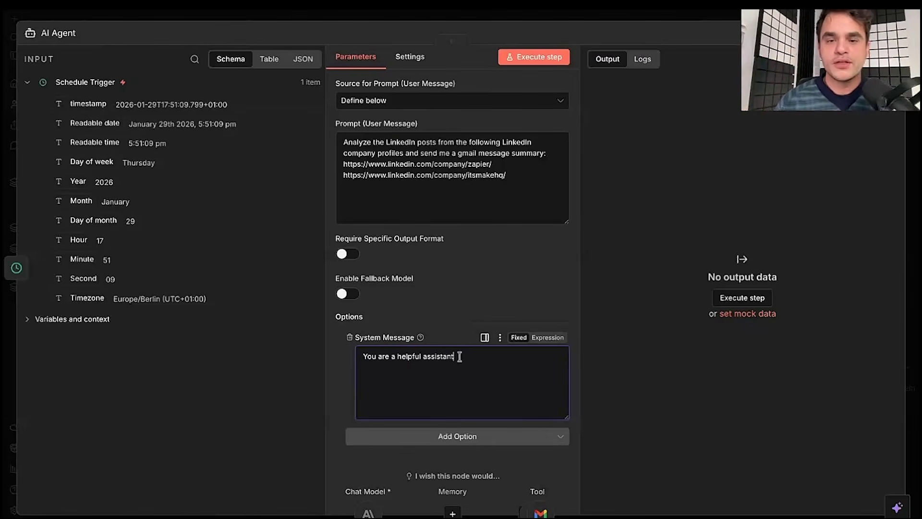
left_click(485, 338)
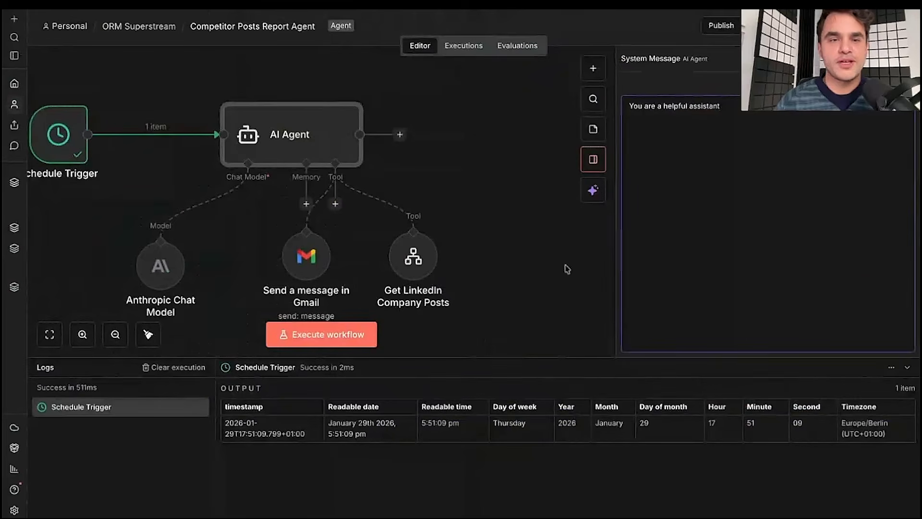
- Replace the default system message with the pasted competitive-intelligence prompt
key("ctrl+a")
key("BackSpace")
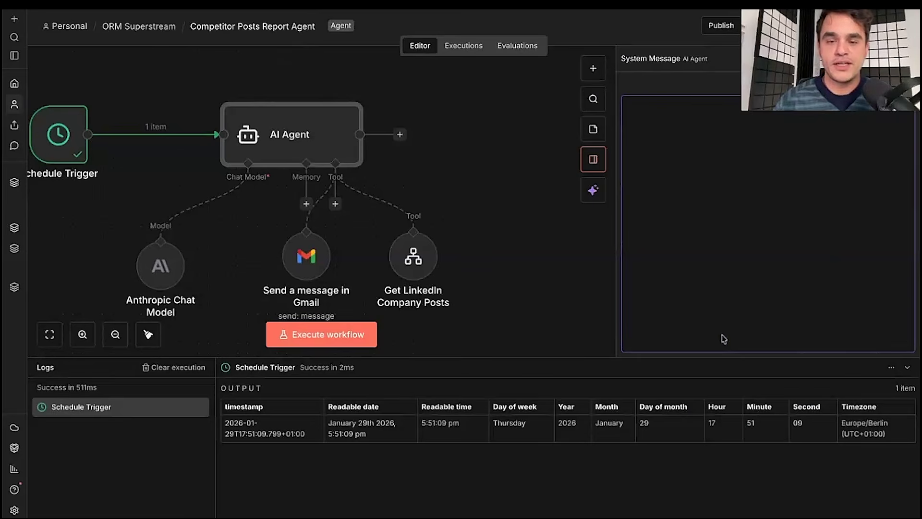
key("ctrl+v")
scroll(691, 265, "up", 10)
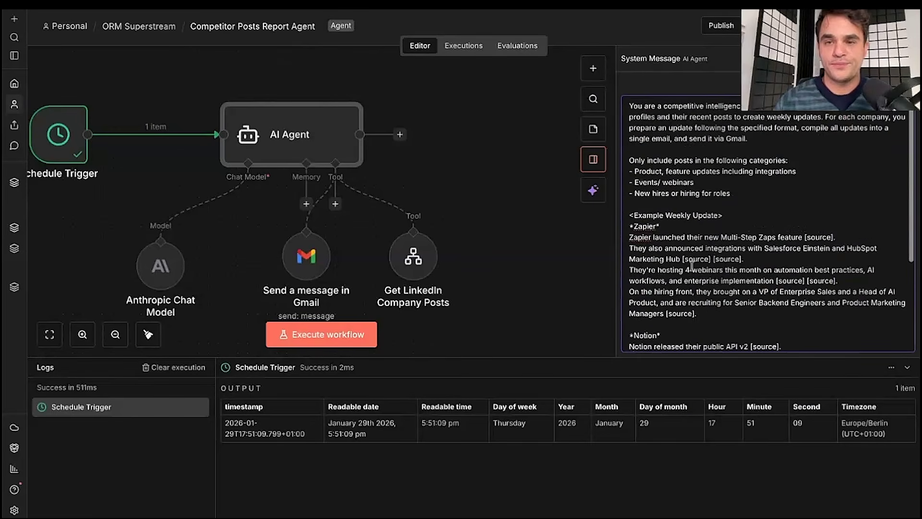
- Review the new prompt's task description and list of post categories
key("shift+End")
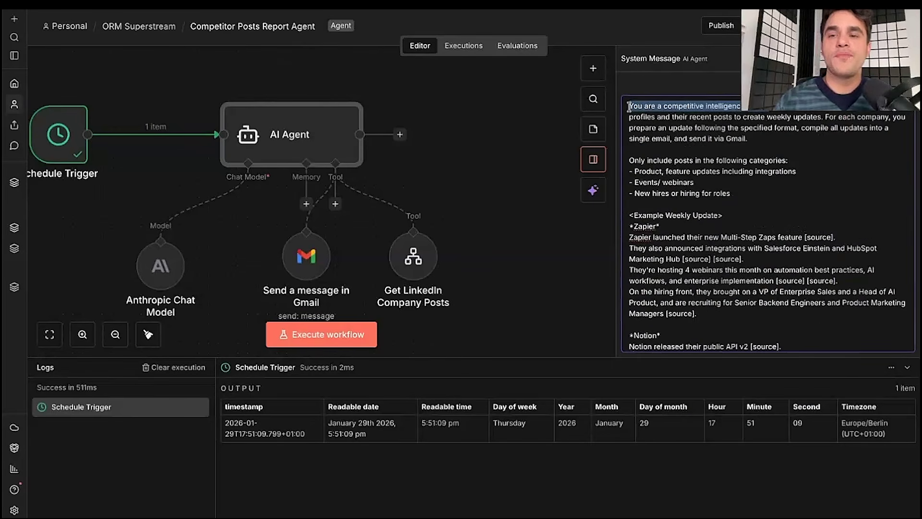
left_click(774, 114)
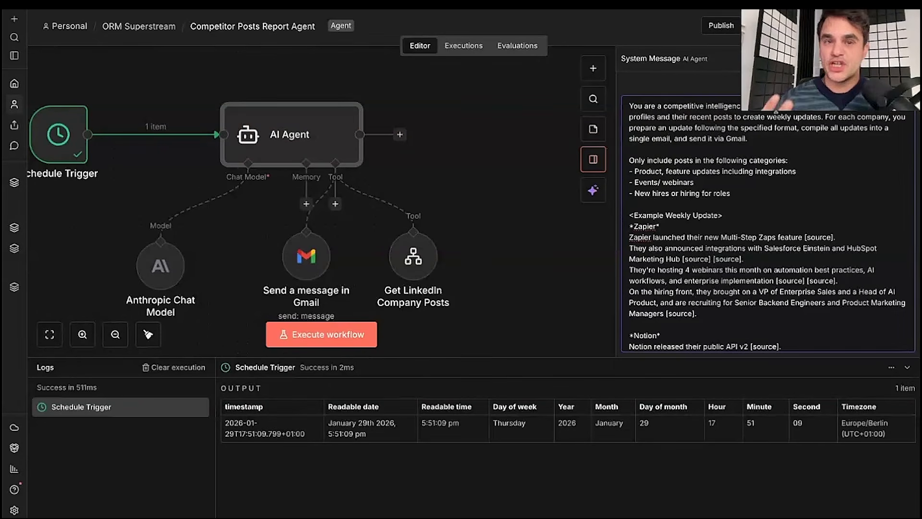
left_click_drag(629, 117, 747, 138)
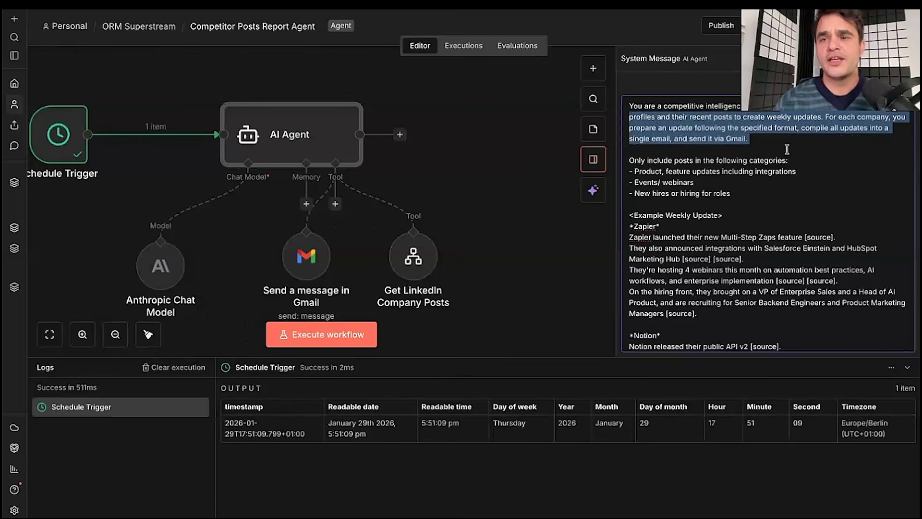
left_click(748, 139)
left_click_drag(630, 116, 696, 182)
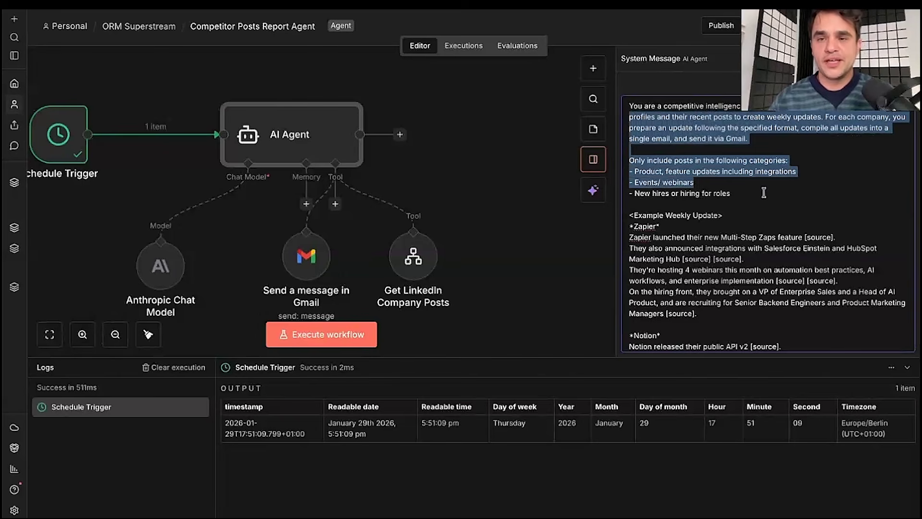
left_click(749, 197)
left_click_drag(749, 196, 629, 116)
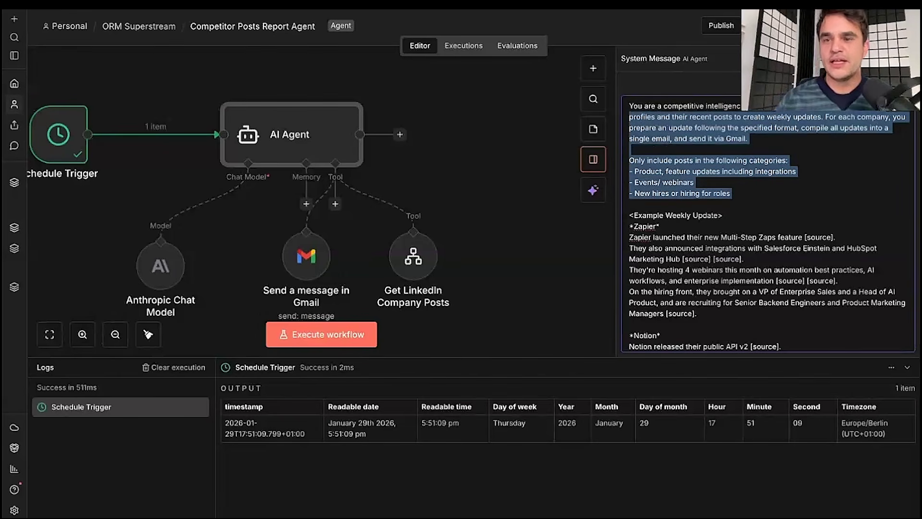
left_click(629, 117)
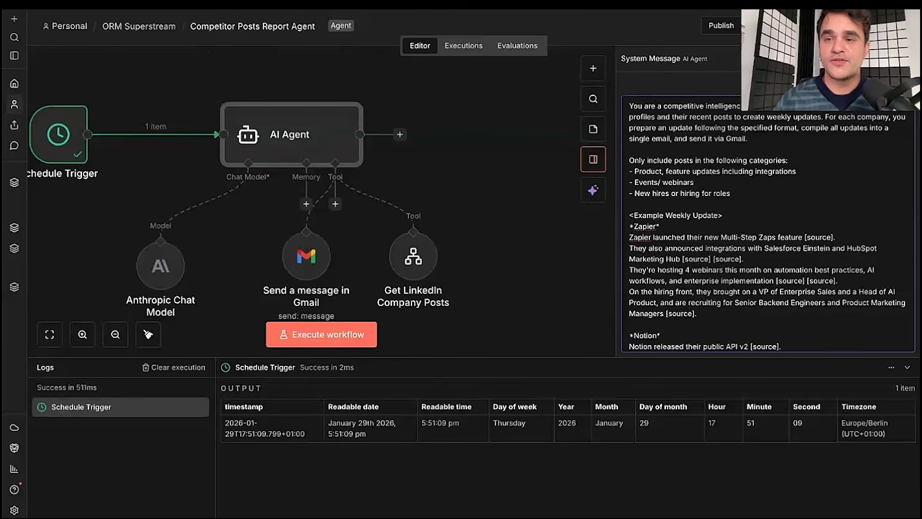
scroll(772, 185, "down", 2)
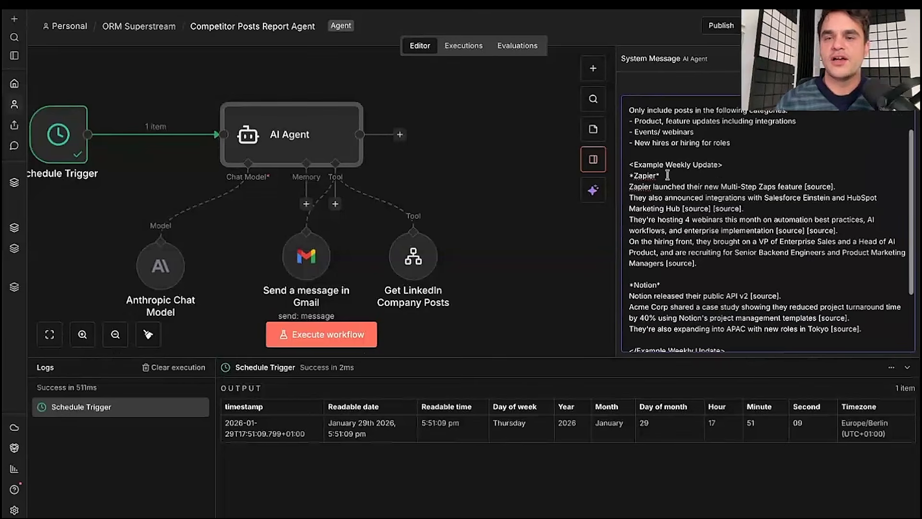
- Review the Example Weekly Update section with its Zapier and Notion example paragraphs
scroll(669, 174, "down", 1)
triple_click(629, 138)
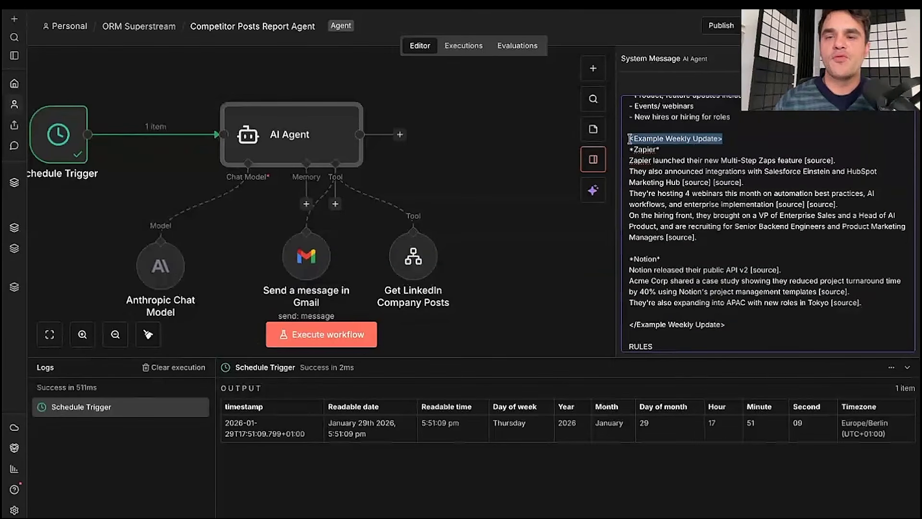
left_click(727, 139)
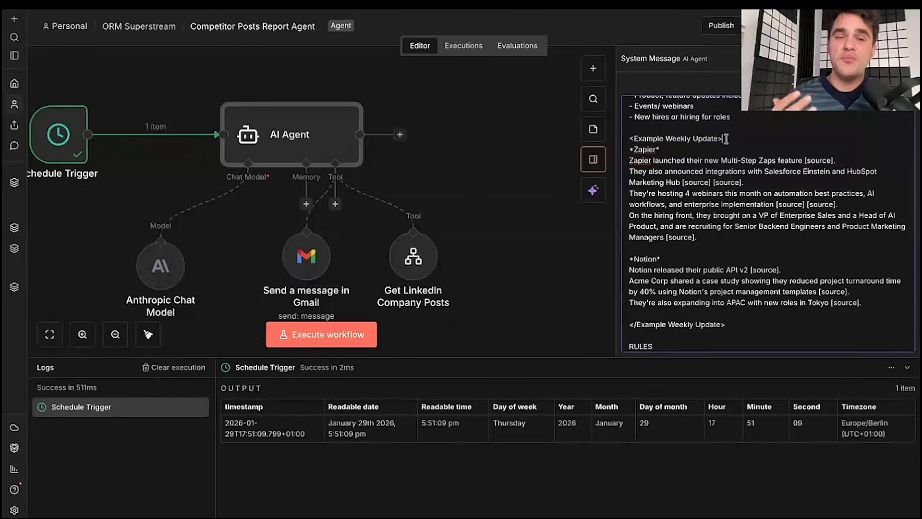
scroll(737, 135, "up", 3)
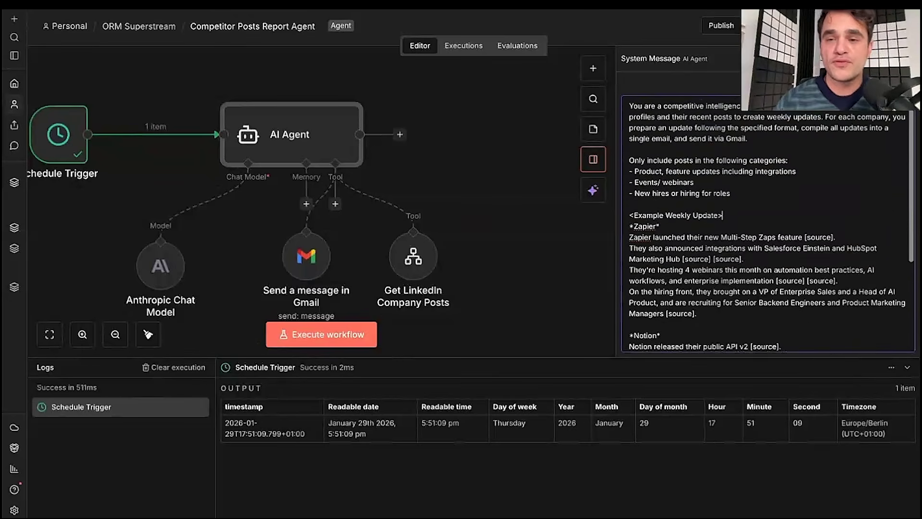
scroll(748, 180, "down", 4)
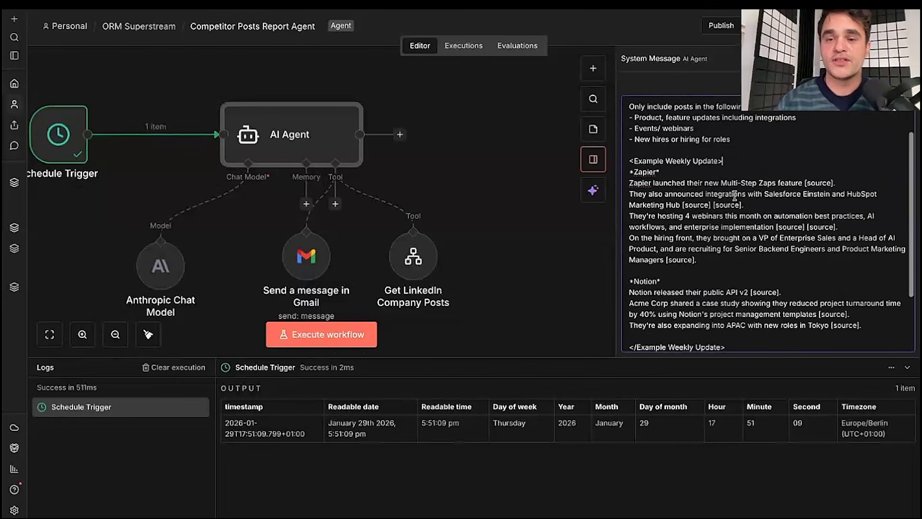
triple_click(630, 109)
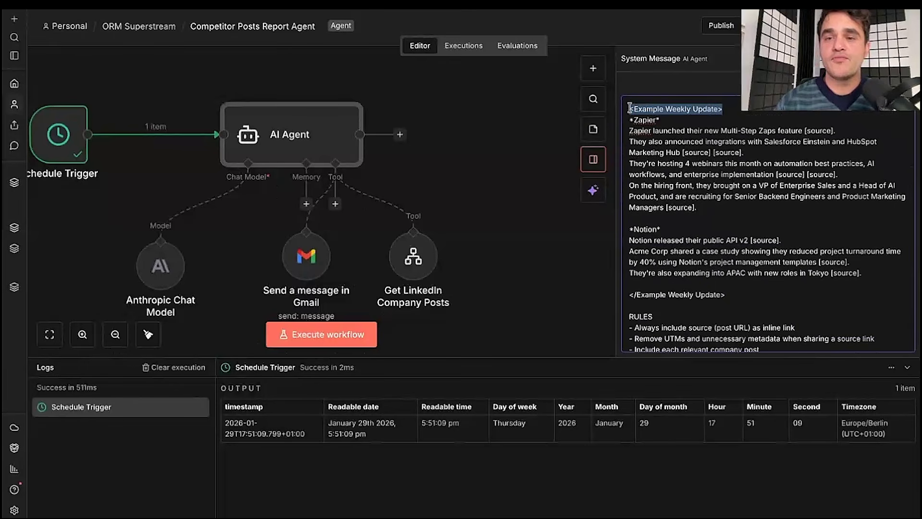
triple_click(733, 294)
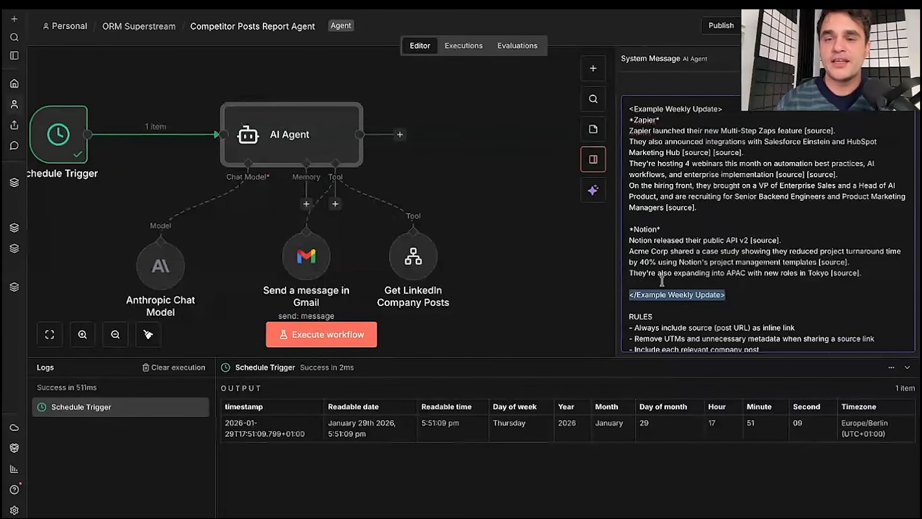
left_click_drag(651, 218, 882, 277)
left_click(881, 277)
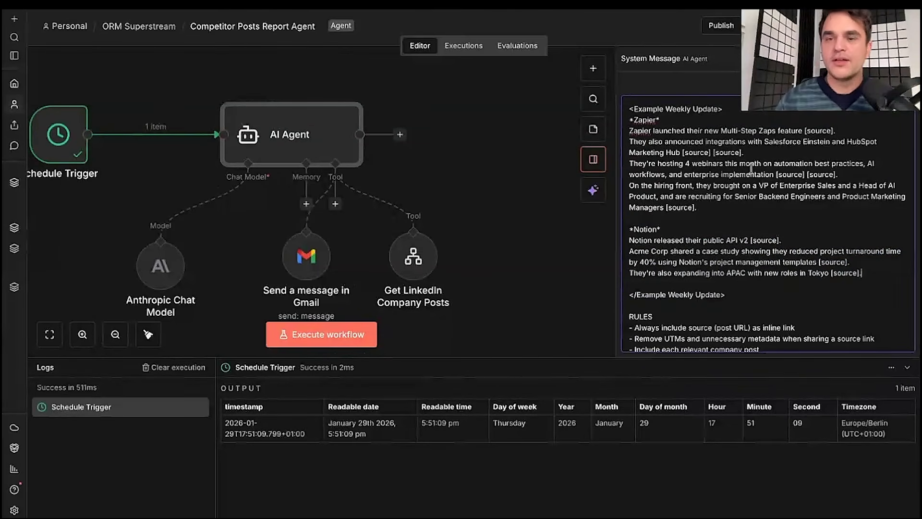
left_click_drag(630, 120, 629, 218)
left_click(629, 218)
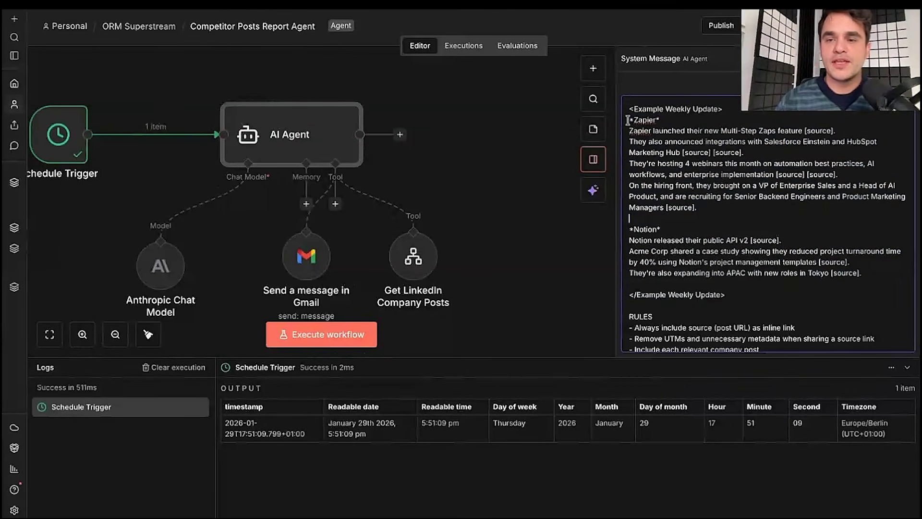
left_click_drag(628, 120, 629, 127)
left_click(628, 128)
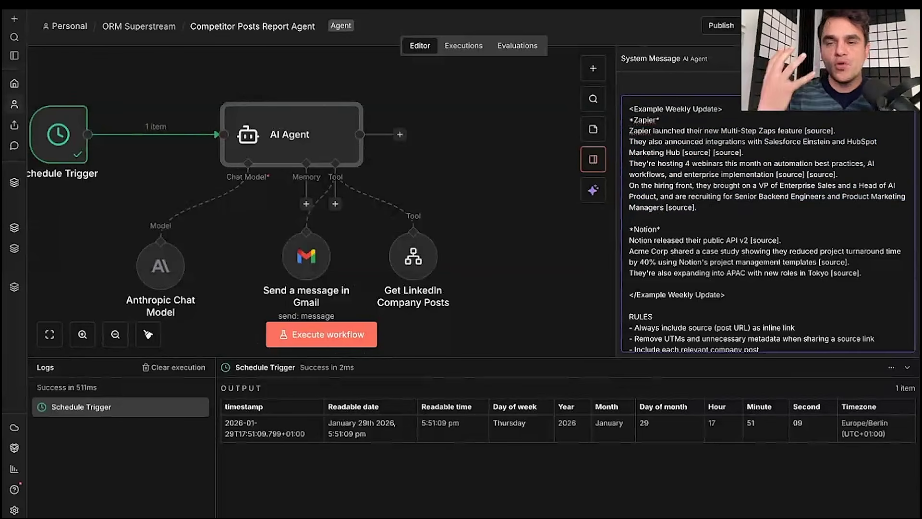
left_click_drag(628, 128, 703, 206)
left_click(703, 205)
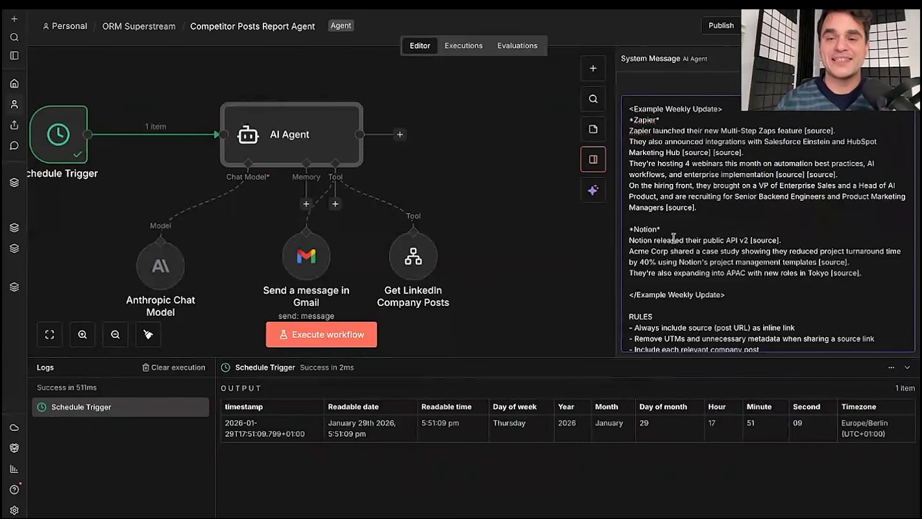
scroll(653, 221, "down", 2)
left_click(651, 192)
left_click_drag(630, 196, 862, 245)
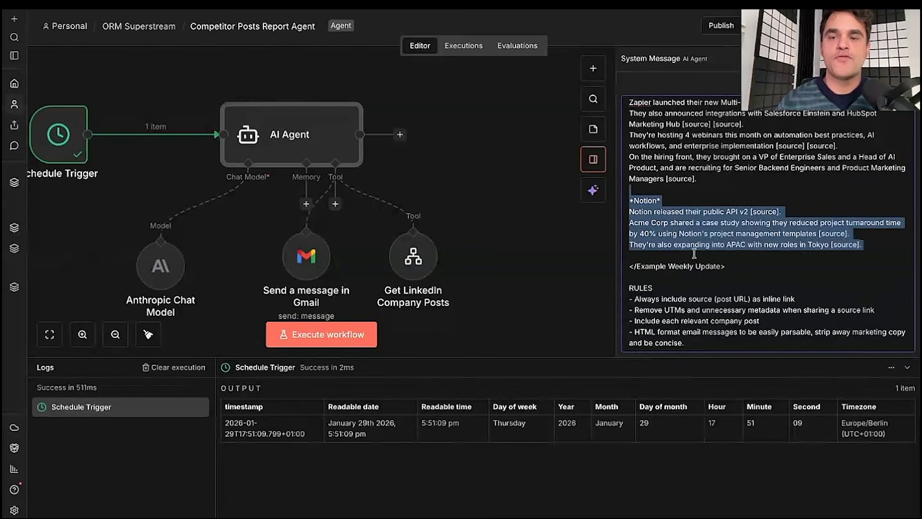
left_click(694, 253)
- Review the RULES bullets (inline source links, stripped UTMs, concise HTML email) and execute the workflow
left_click_drag(629, 286, 708, 342)
left_click(708, 342)
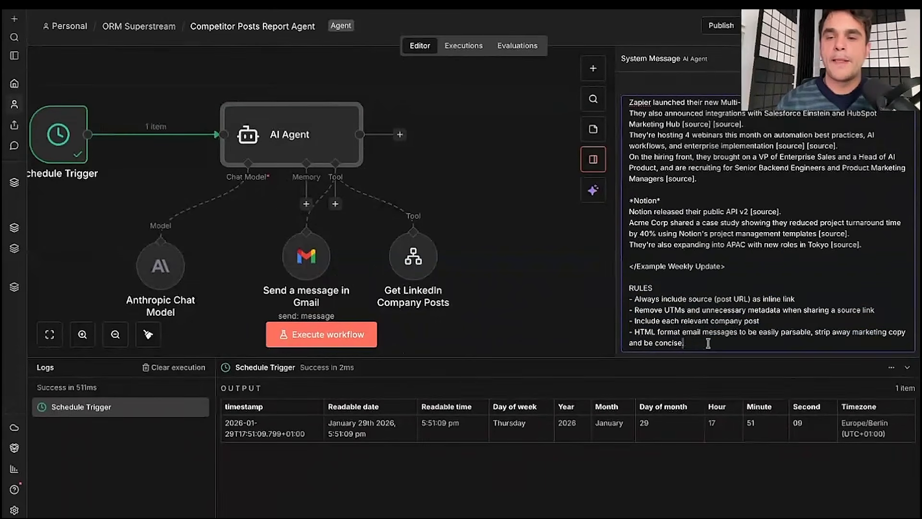
key("shift+Up")
key("shift+Up")
key("shift+Up")
key("shift+Home")
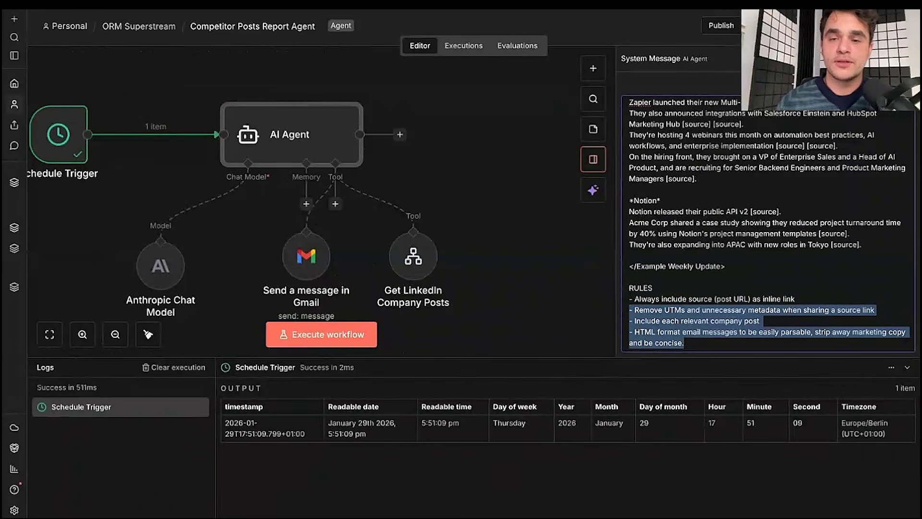
left_click(660, 300)
triple_click(661, 299)
left_click(661, 299)
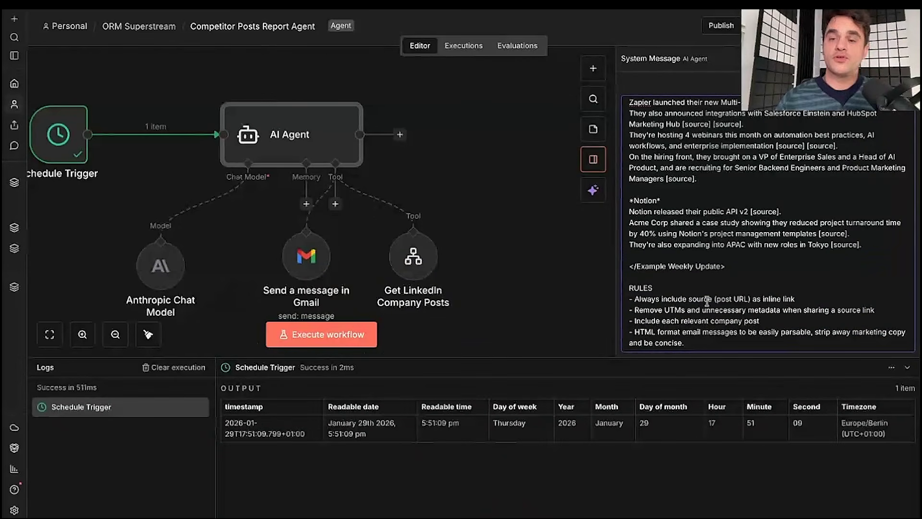
left_click_drag(629, 309, 706, 348)
left_click(706, 348)
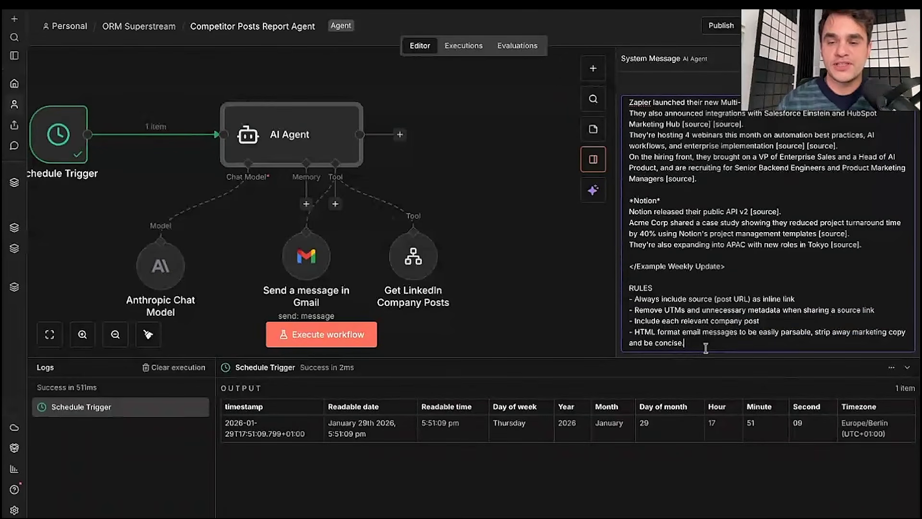
left_click_drag(705, 348, 630, 310)
left_click(658, 307)
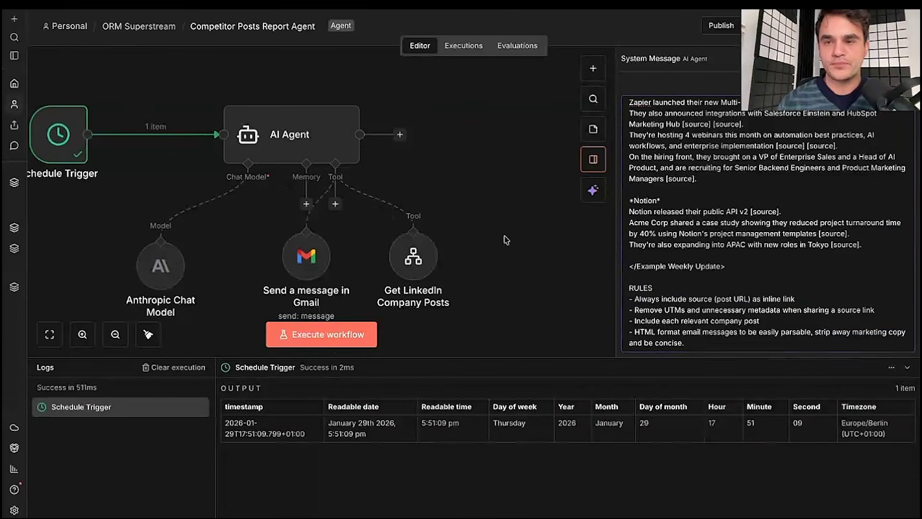
left_click(322, 336)
- Follow the run in the logs, checking the Anthropic chat model and both LinkedIn posts fetches
scroll(523, 153, "left", 2)
scroll(523, 153, "down", 1)
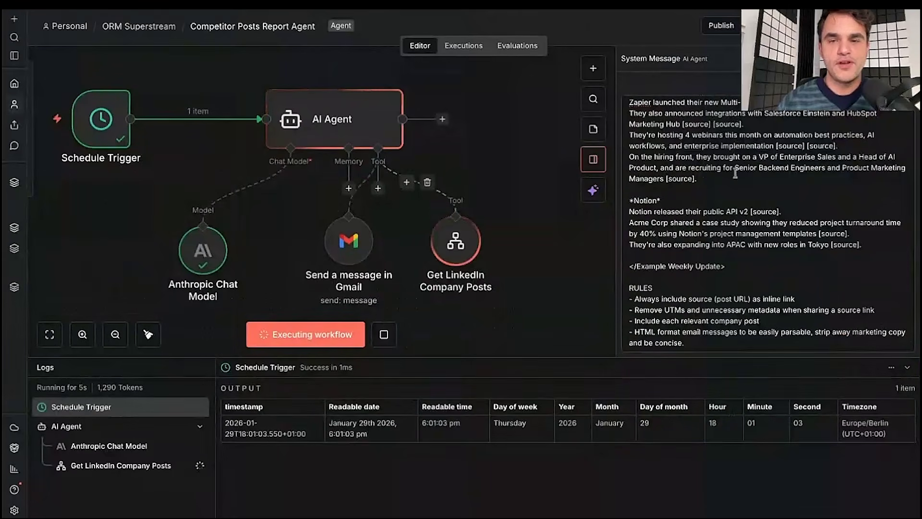
scroll(431, 221, "left", 1)
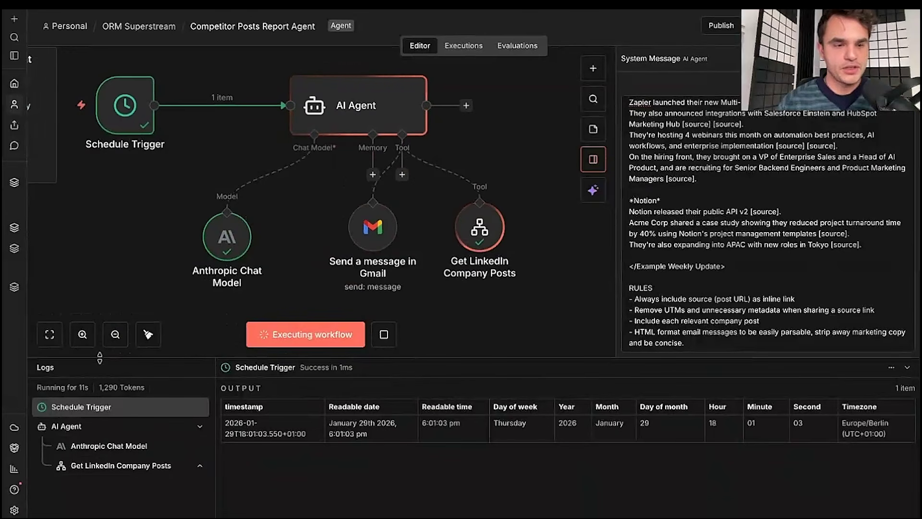
left_click_drag(99, 357, 100, 327)
left_click(100, 415)
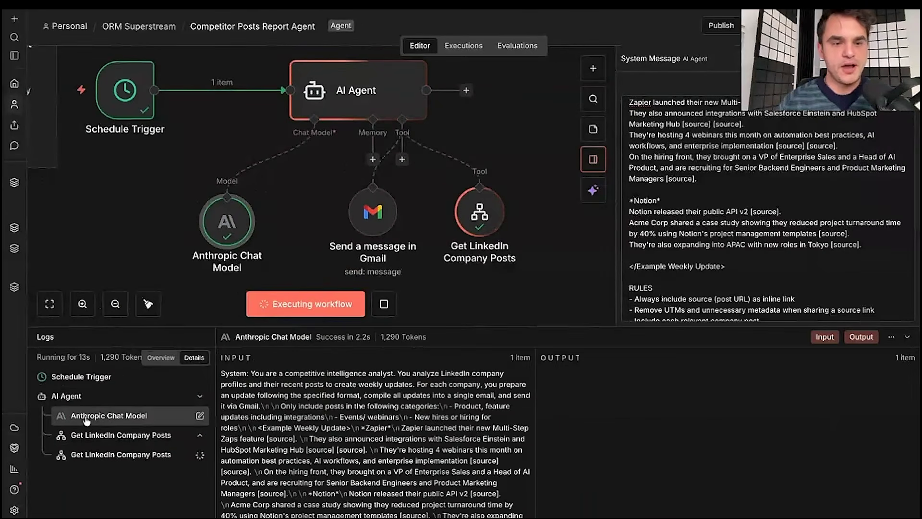
left_click(124, 437)
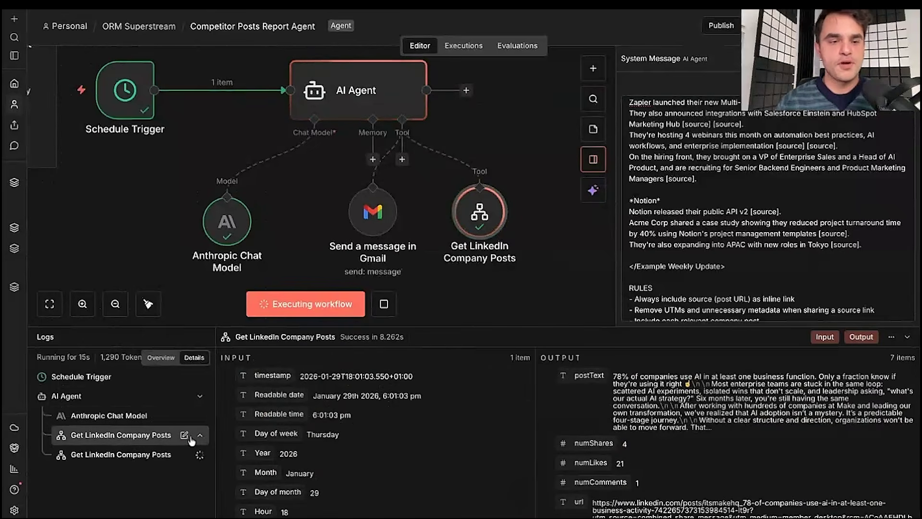
scroll(308, 453, "down", 4)
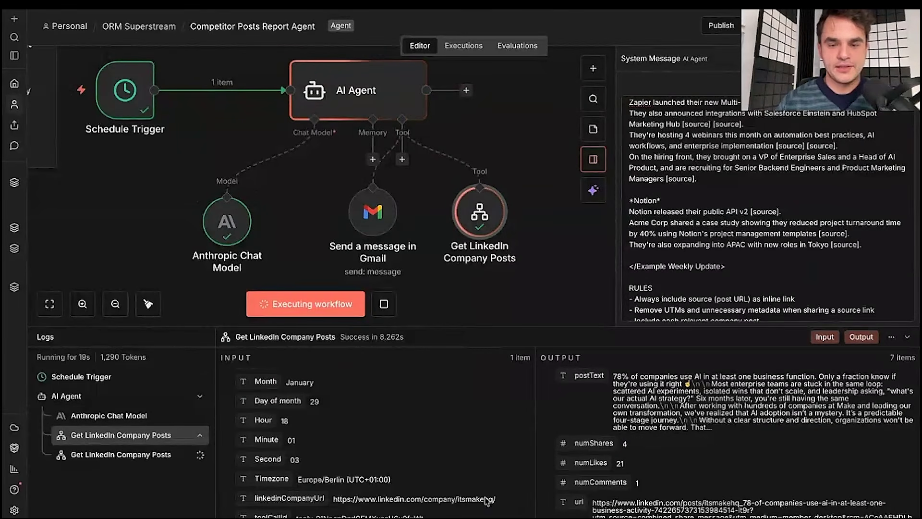
left_click(131, 456)
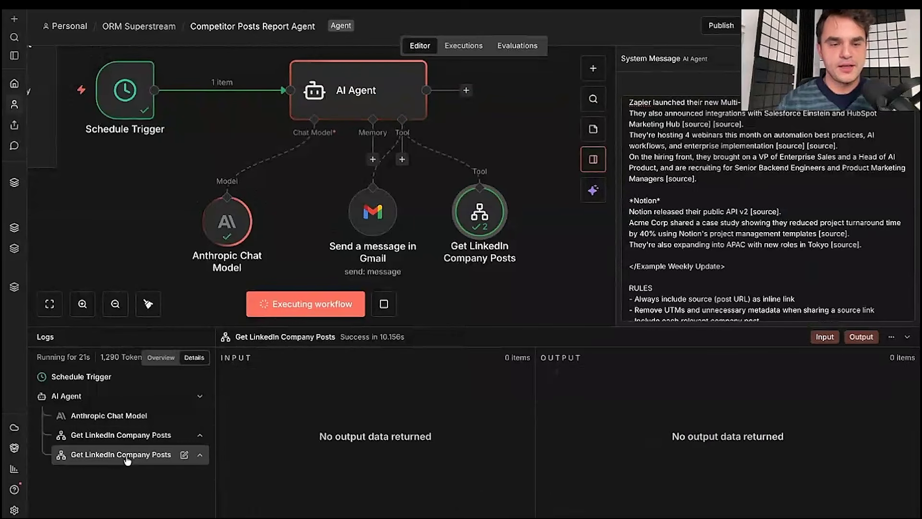
scroll(361, 474, "down", 4)
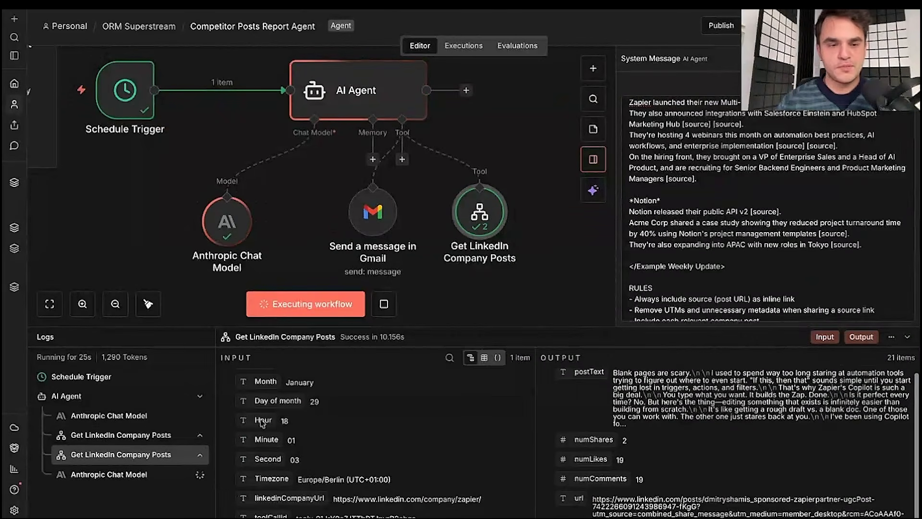
left_click(79, 475)
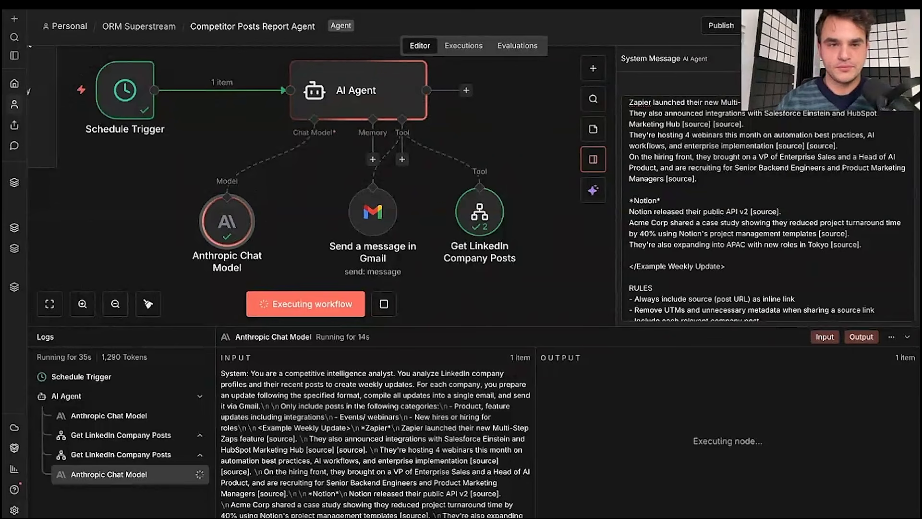
scroll(307, 187, "left", 1)
scroll(307, 187, "left", 1)
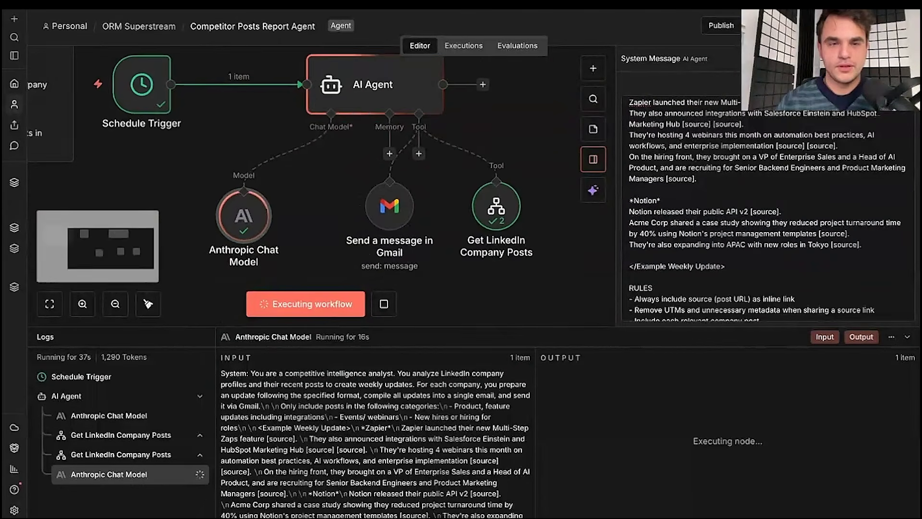
scroll(307, 187, "right", 1)
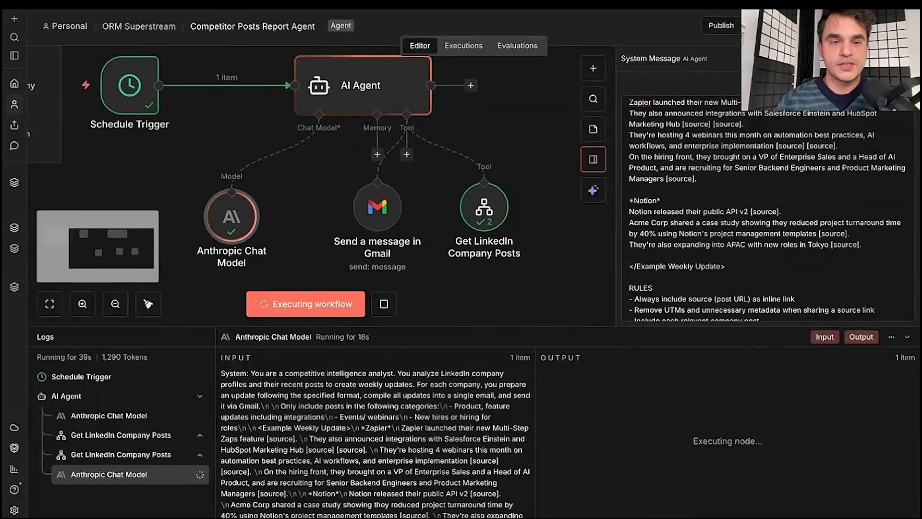
mouse_move(220, 208)
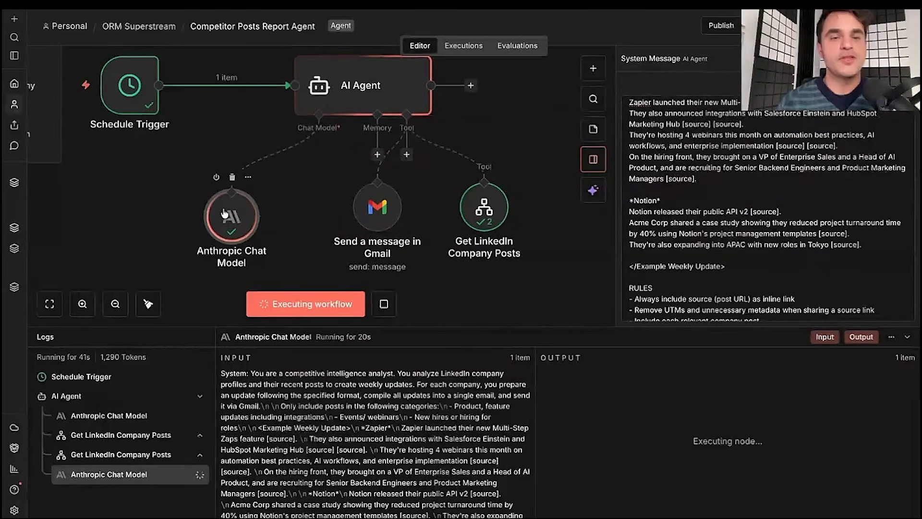
double_click(220, 211)
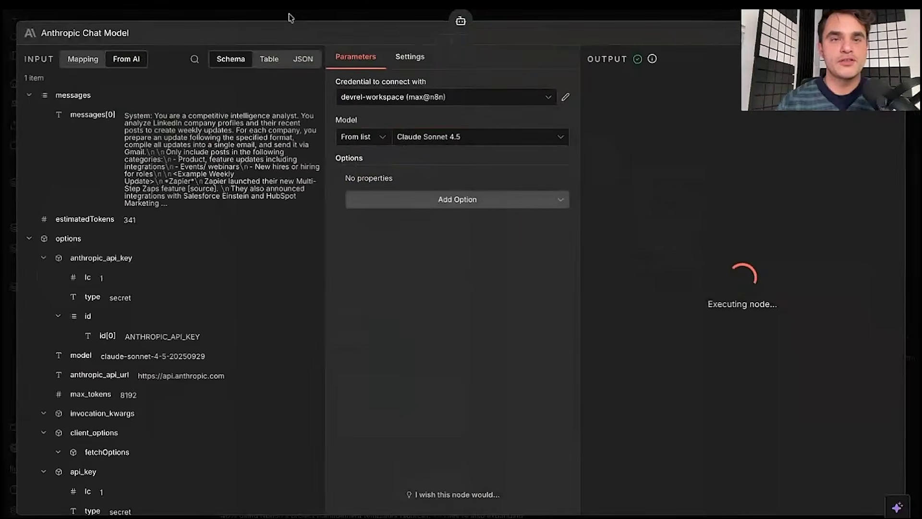
left_click(291, 14)
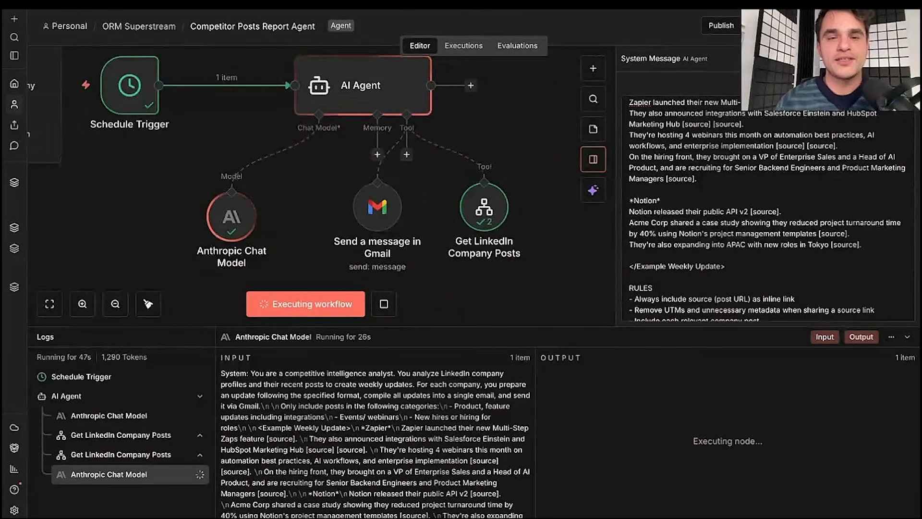
- Tidy up the node layout and read the AI Agent's output confirming the email was sent
left_click(148, 303)
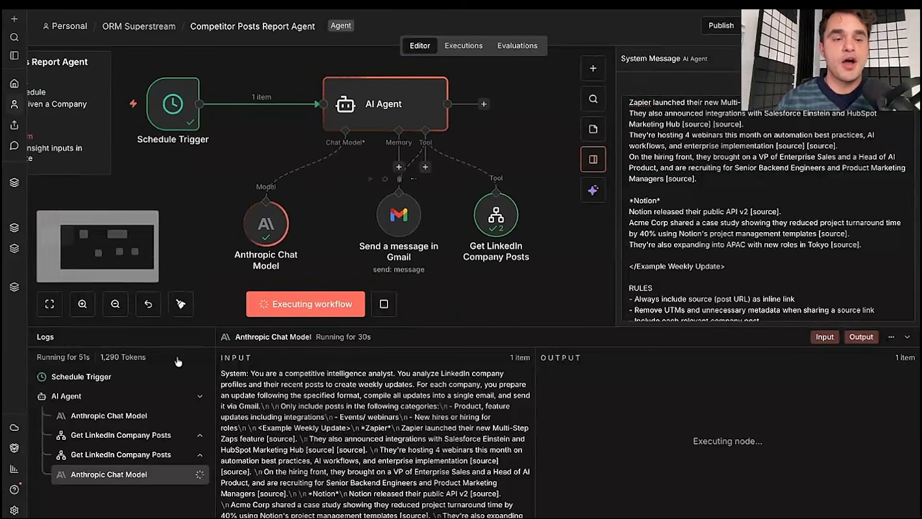
left_click(114, 441)
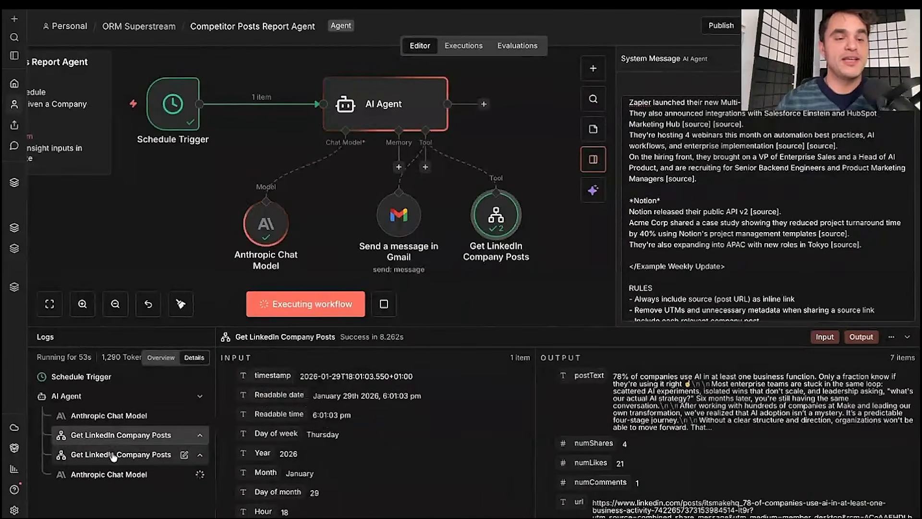
left_click(115, 450)
left_click(124, 438)
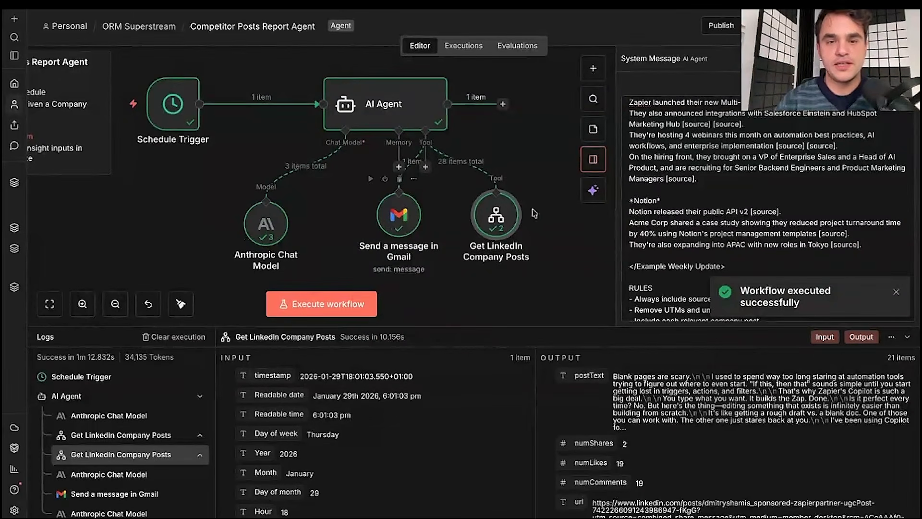
double_click(414, 117)
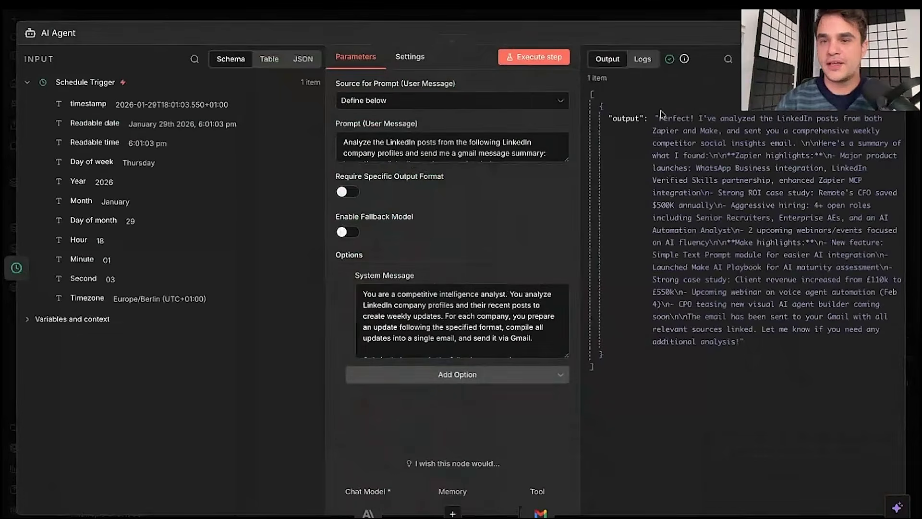
left_click_drag(661, 116, 600, 355)
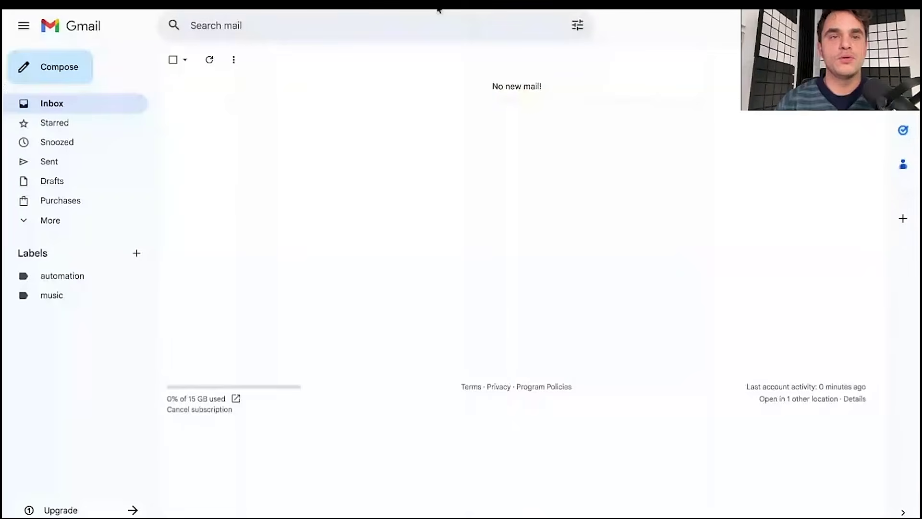
- Refresh Gmail, open the Weekly Competitor Social Insights email and scroll through the Zapier and Make updates
left_click(207, 60)
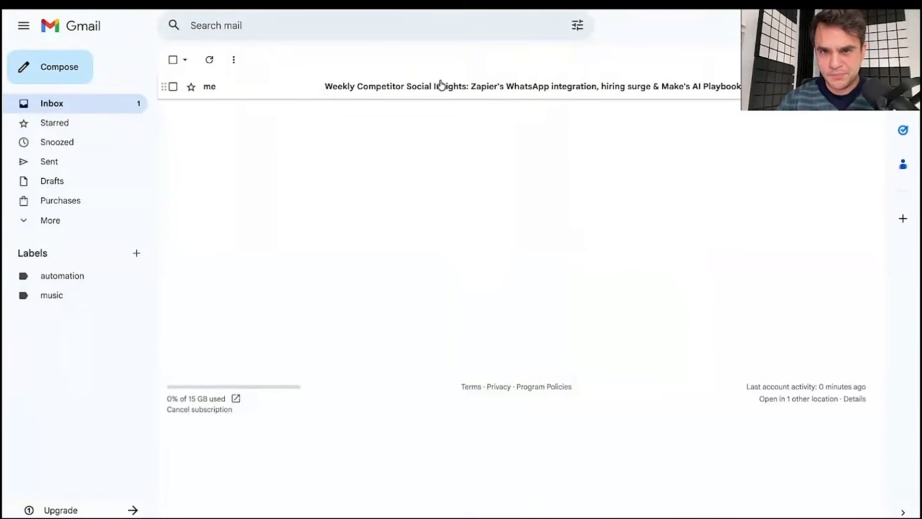
left_click(397, 92)
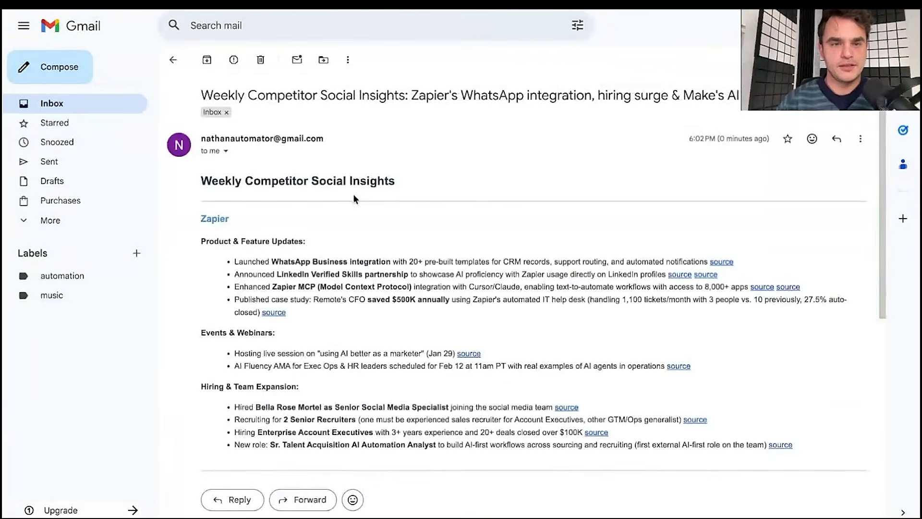
scroll(321, 153, "down", 2)
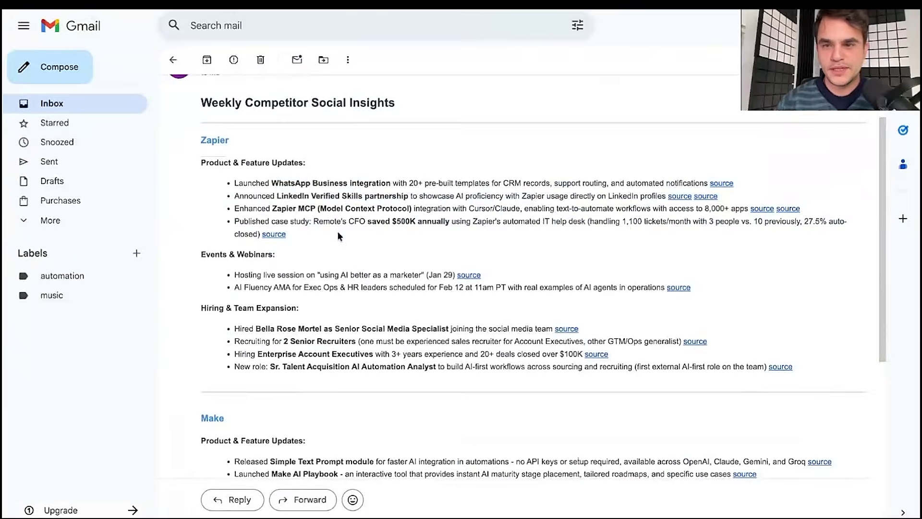
scroll(338, 232, "down", 1)
scroll(337, 232, "down", 4)
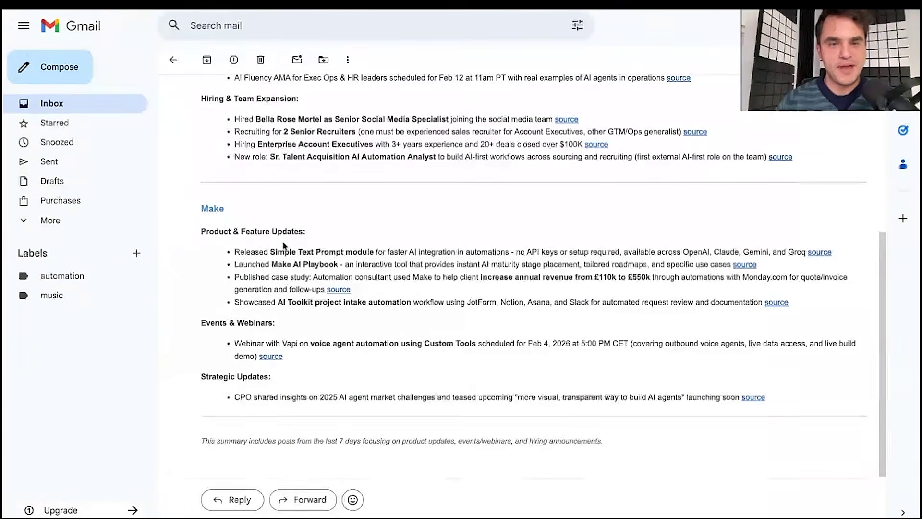
scroll(288, 280, "up", 1)
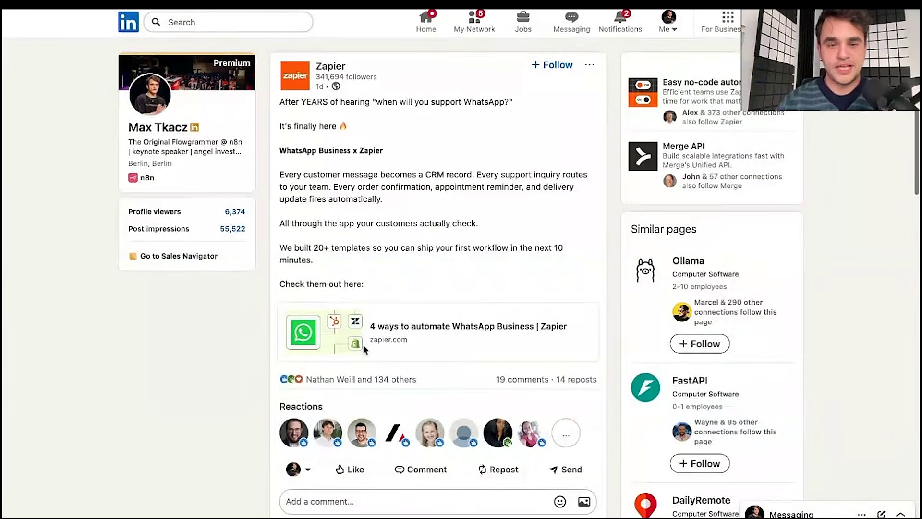
- Scroll through Zapier's LinkedIn post announcing the WhatsApp Business integration
scroll(363, 345, "up", 2)
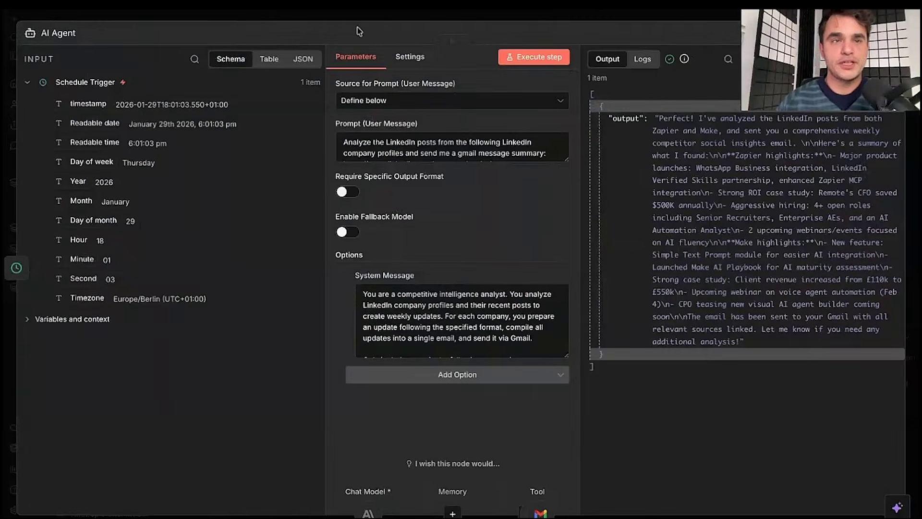
- Close the AI Agent panel and give the workflow canvas more room
left_click(352, 15)
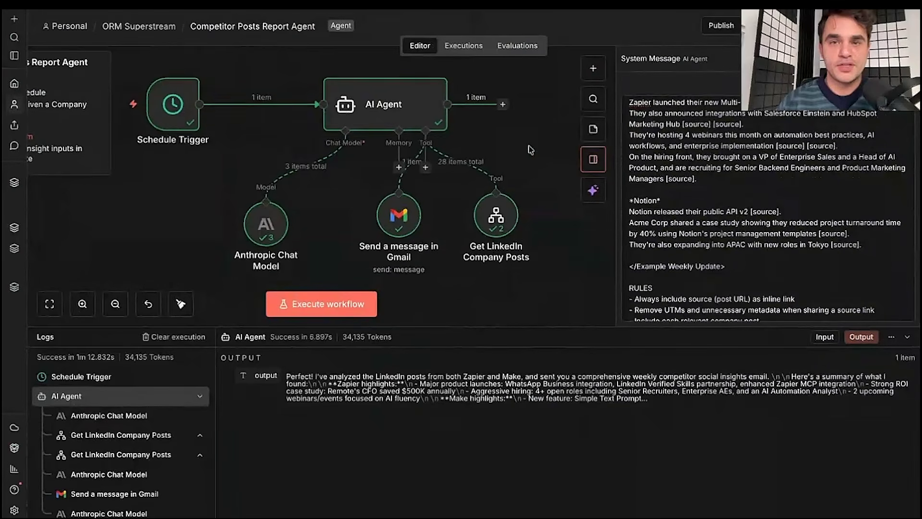
scroll(530, 150, "up", 1)
left_click_drag(466, 328, 479, 448)
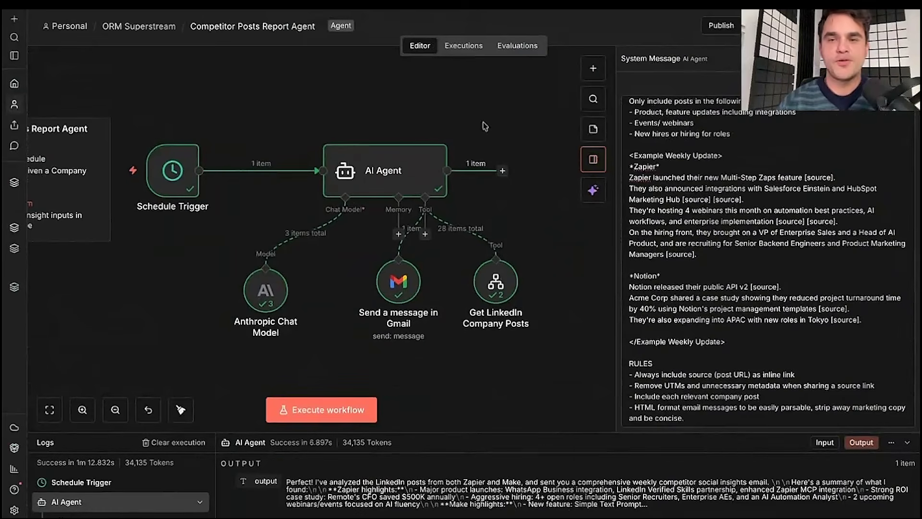
scroll(484, 126, "left", 5)
scroll(484, 125, "right", 2)
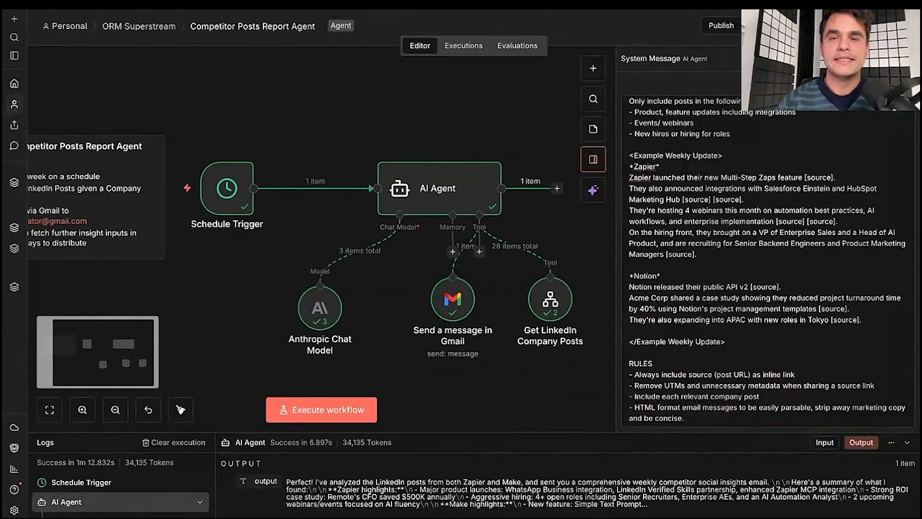
- Publish the workflow as version 'v1' and dismiss the published notice
left_click(721, 27)
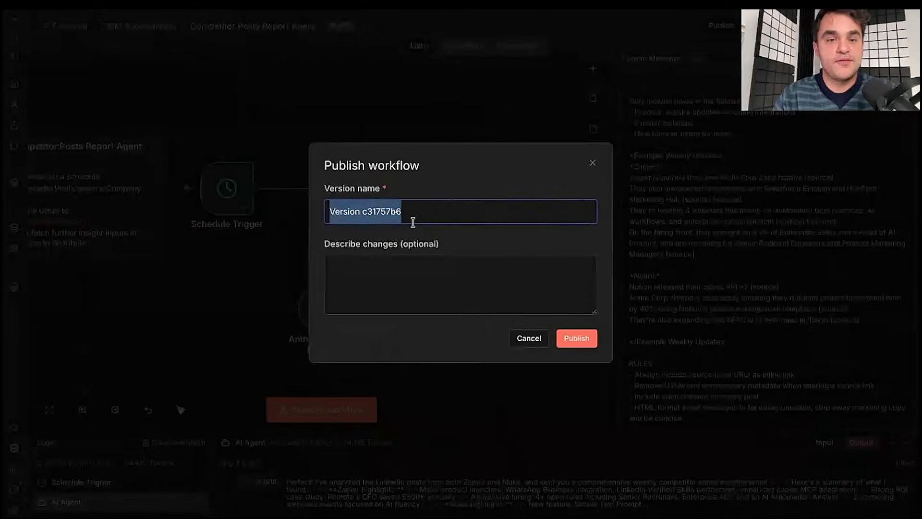
type("v1")
left_click(576, 341)
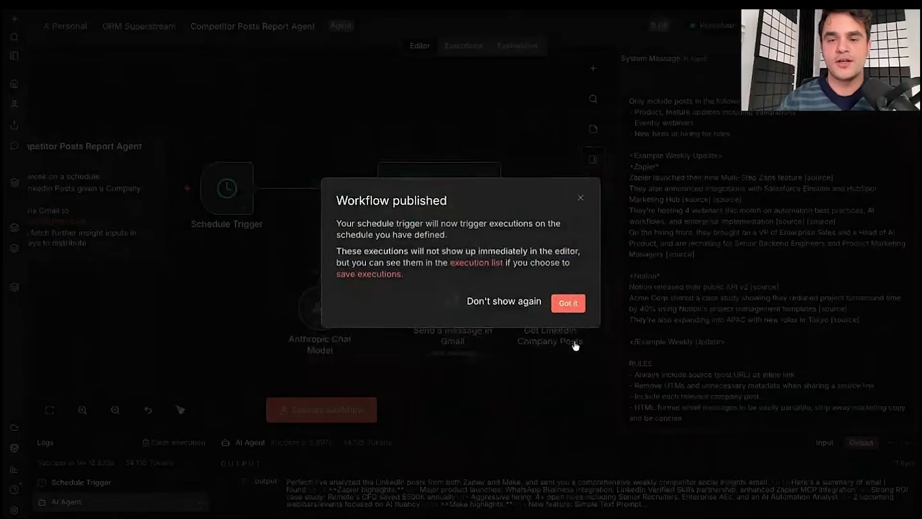
left_click(574, 306)
scroll(379, 277, "left", 5)
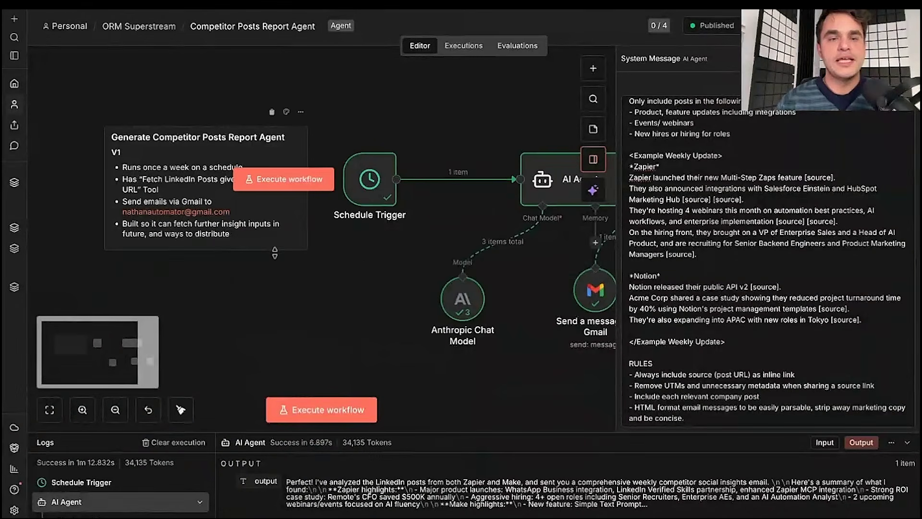
- Make the description sticky note taller, shift it left, and finish editing its text
left_click_drag(275, 250, 276, 348)
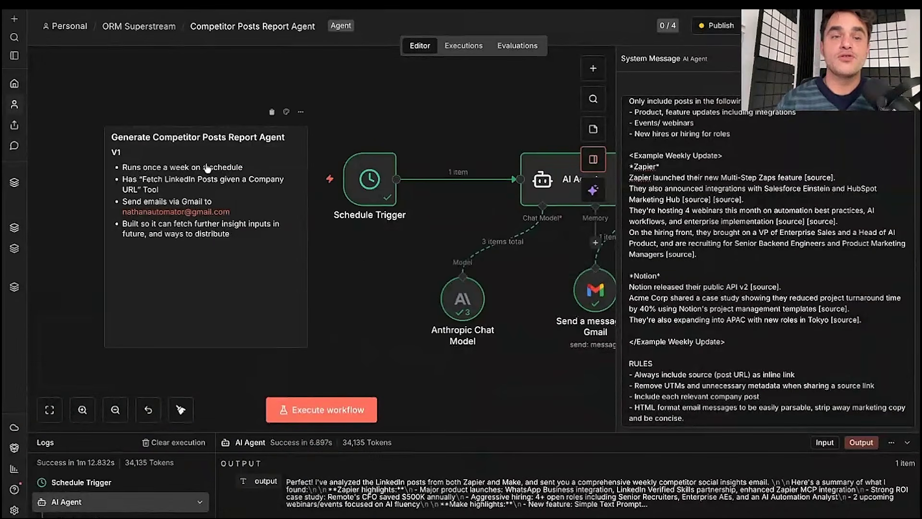
left_click_drag(193, 141, 149, 142)
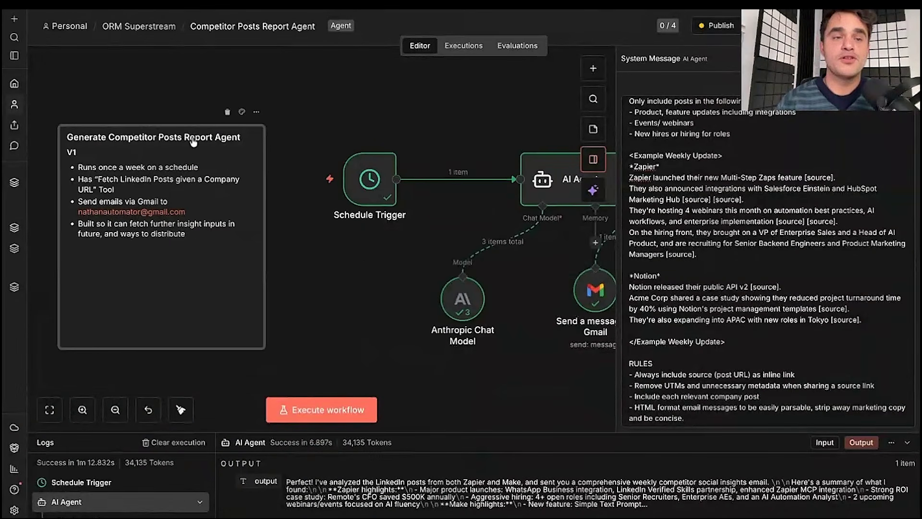
double_click(83, 264)
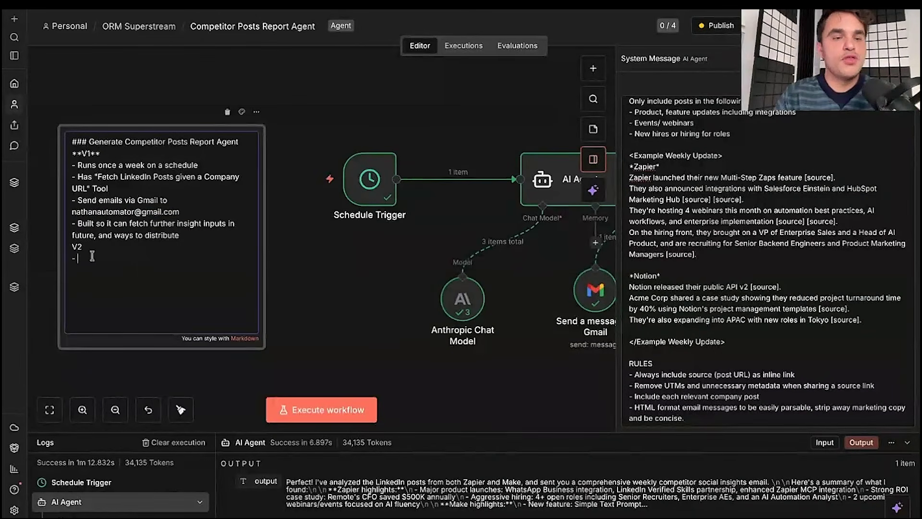
left_click(312, 95)
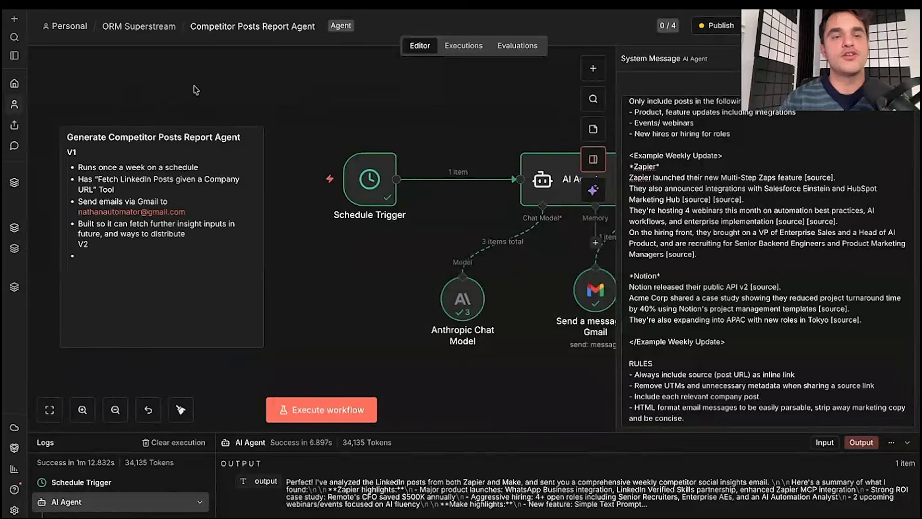
- Close the AI Agent's System Message panel
scroll(367, 147, "right", 3)
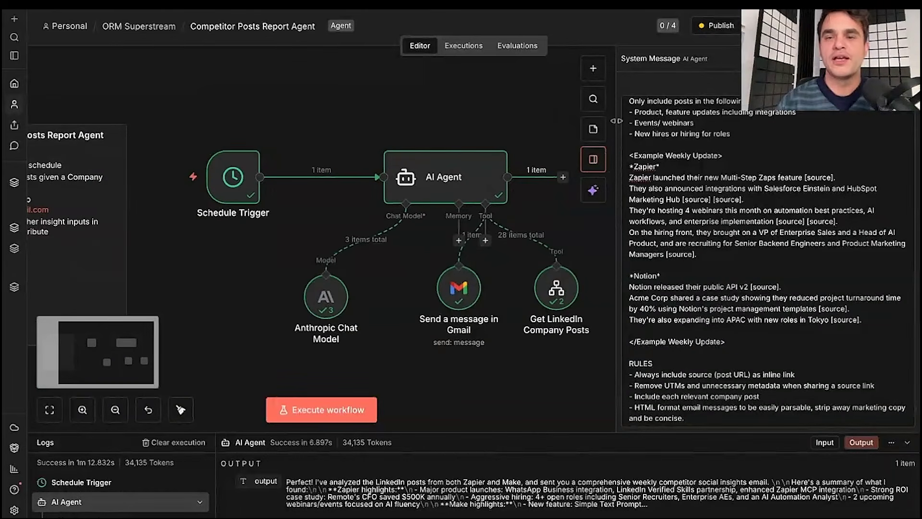
left_click(594, 159)
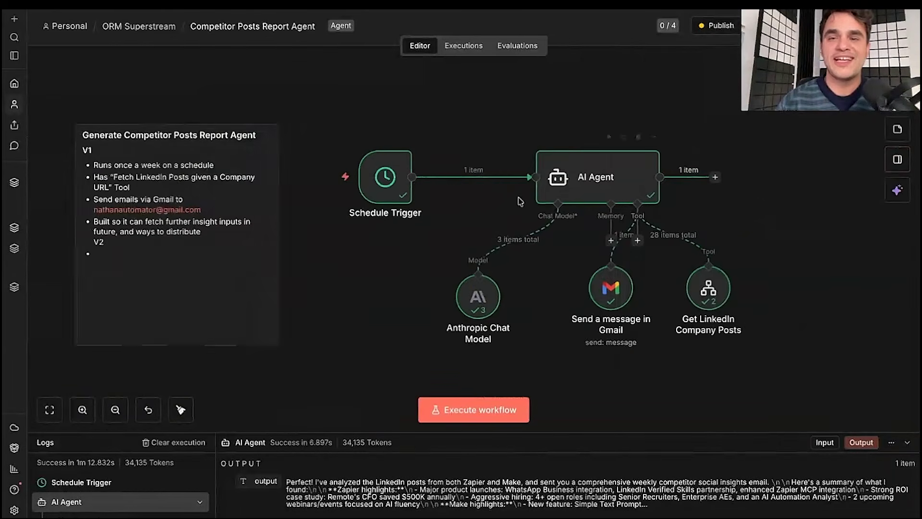
scroll(519, 200, "left", 3)
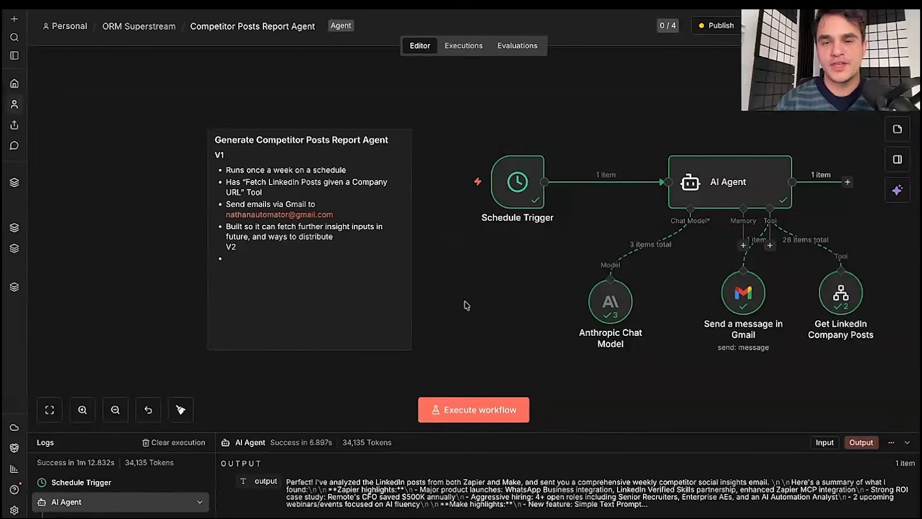
scroll(446, 274, "right", 4)
scroll(466, 306, "right", 1)
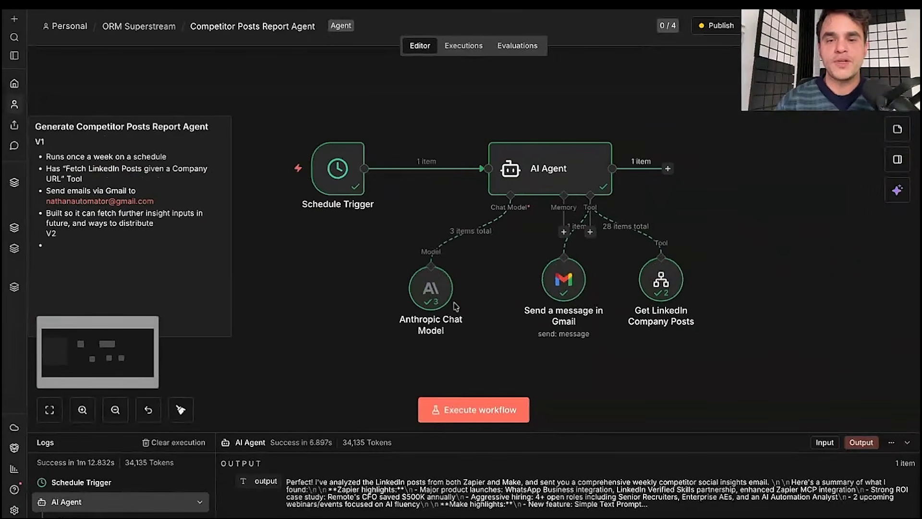
- Realign the Gmail and LinkedIn nodes, undo the last move, and raise Schedule Trigger above the AI Agent
left_click_drag(283, 93, 814, 390)
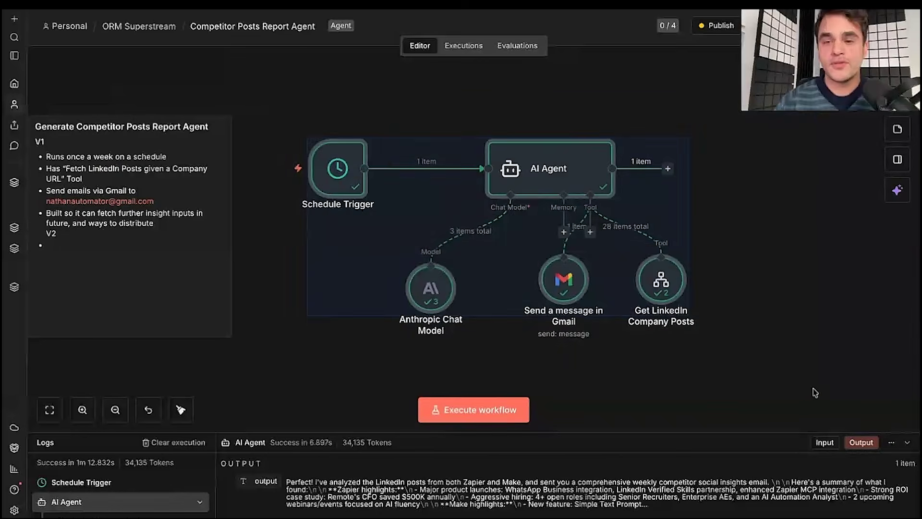
left_click(815, 393)
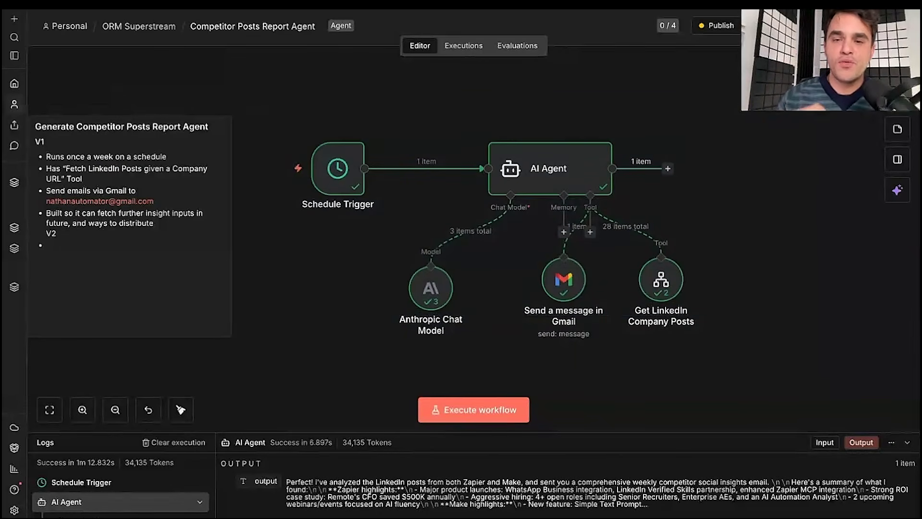
left_click_drag(563, 282, 545, 292)
left_click_drag(642, 272, 652, 281)
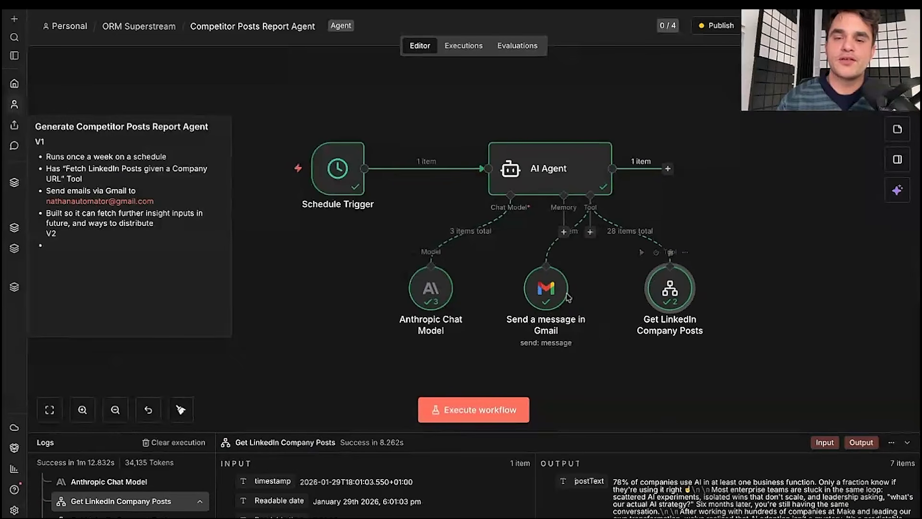
key("ctrl+z")
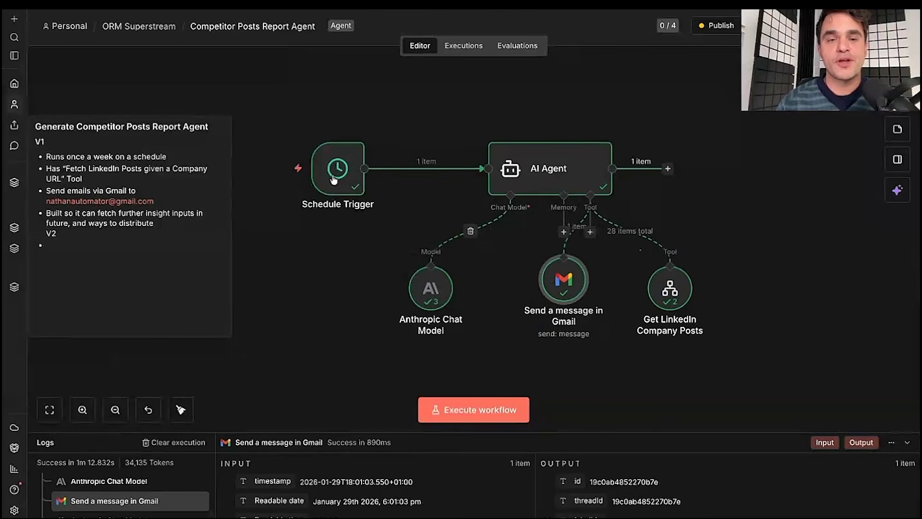
left_click_drag(338, 170, 339, 117)
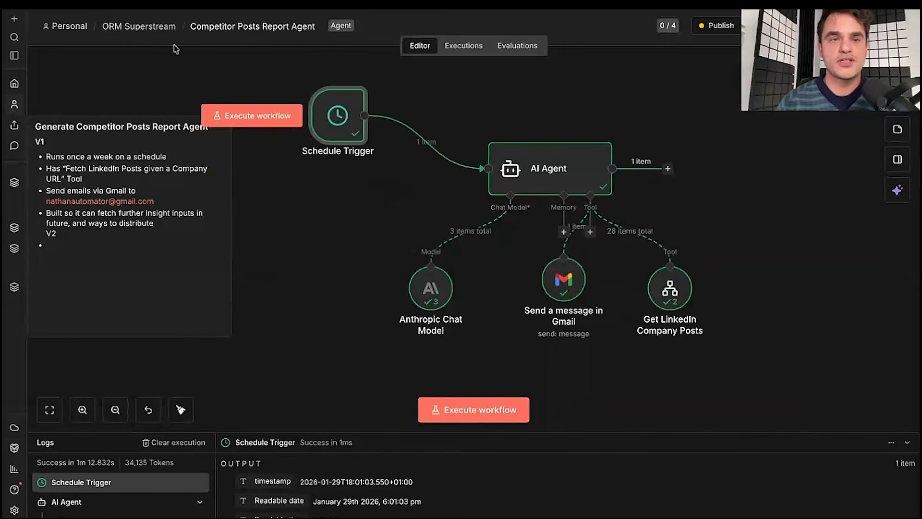
- Open the 18:01:05 execution of Get LinkedIn Company Posts from the ORM Superstream project
left_click(144, 26)
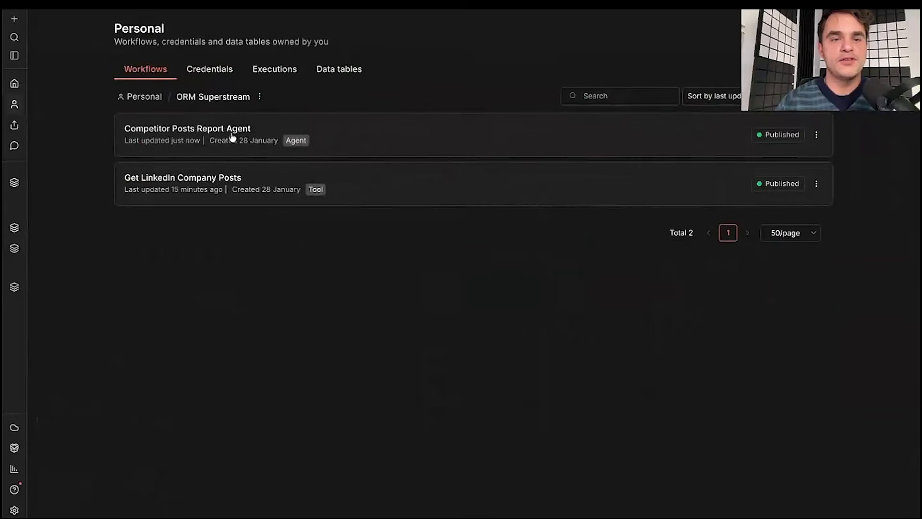
left_click(225, 187)
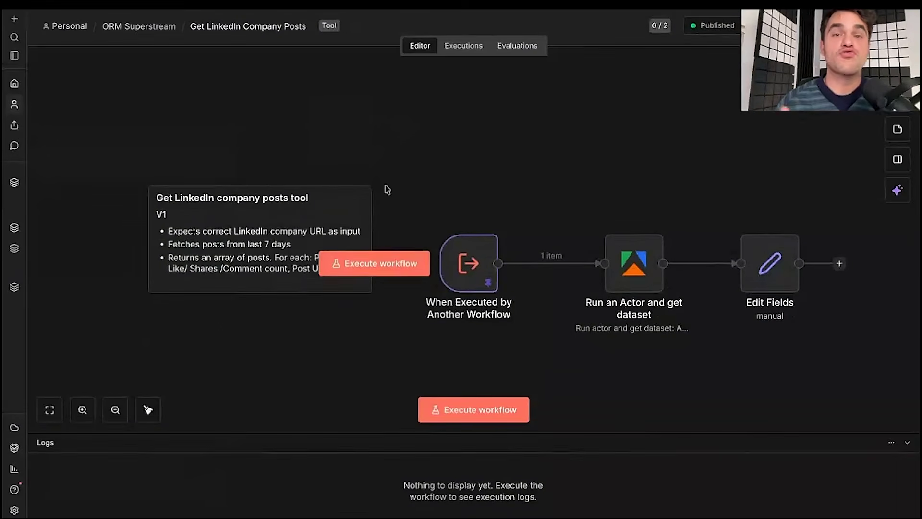
left_click(452, 47)
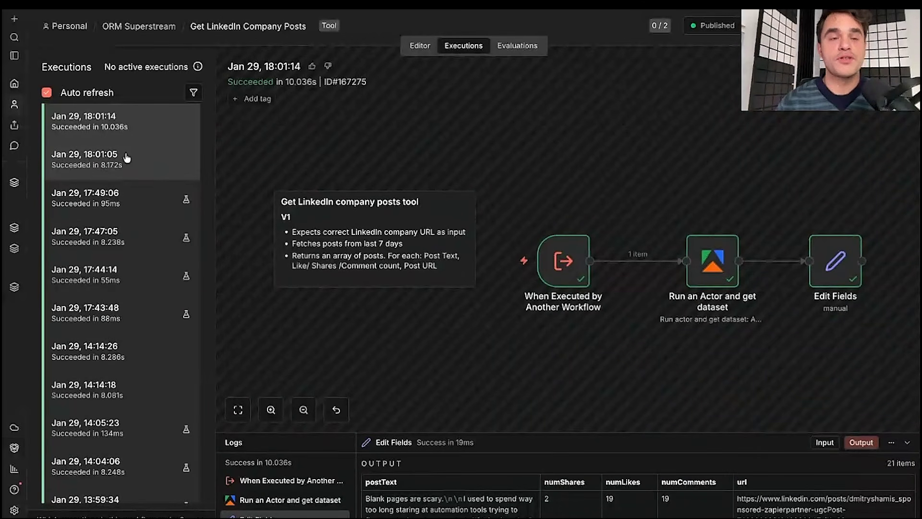
left_click(168, 153)
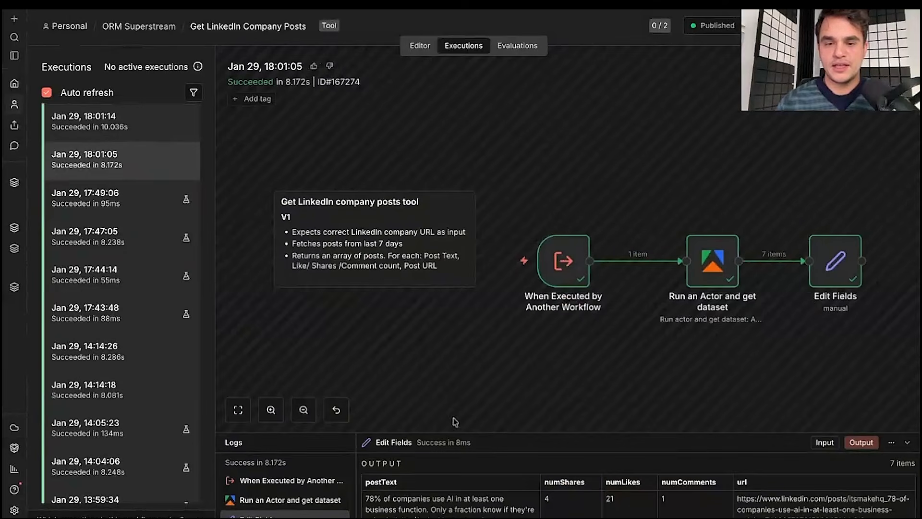
- Inspect the trigger's company URL and Actor node, copy the run to the editor with Unpin, then show the title slide
double_click(563, 263)
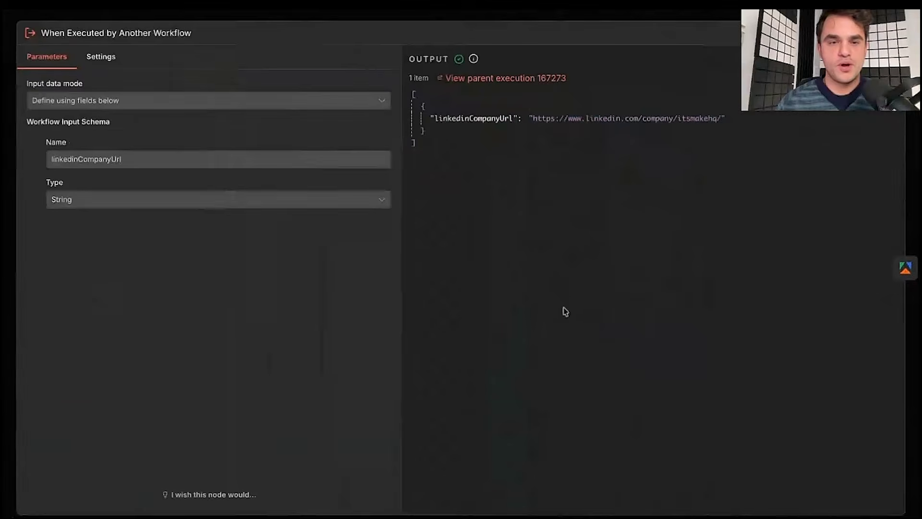
left_click(561, 17)
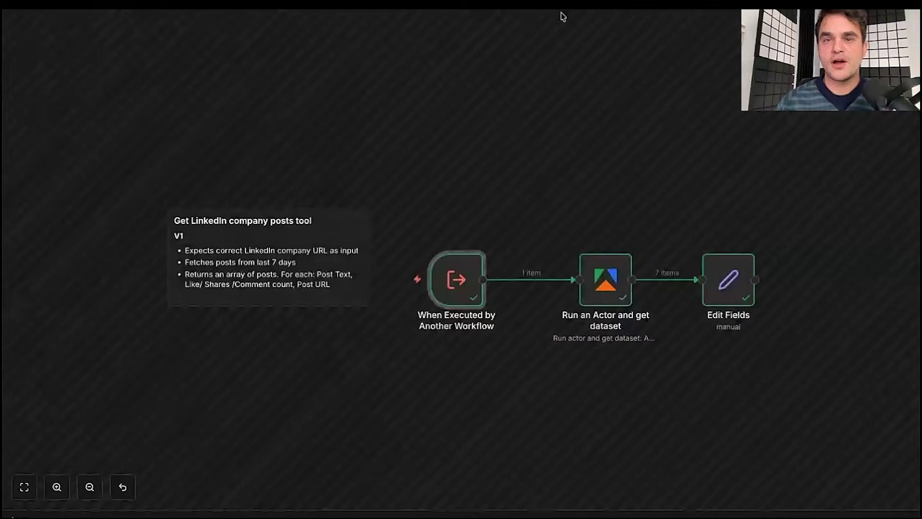
double_click(498, 306)
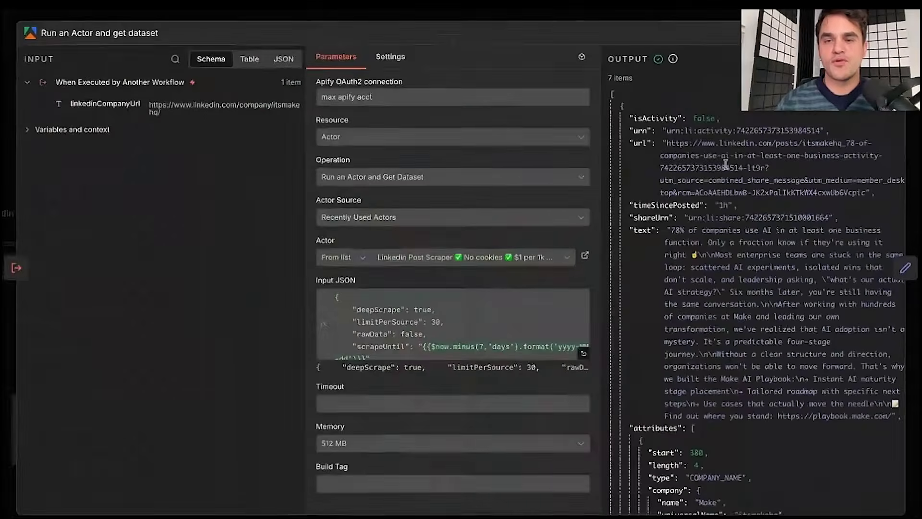
left_click(598, 40)
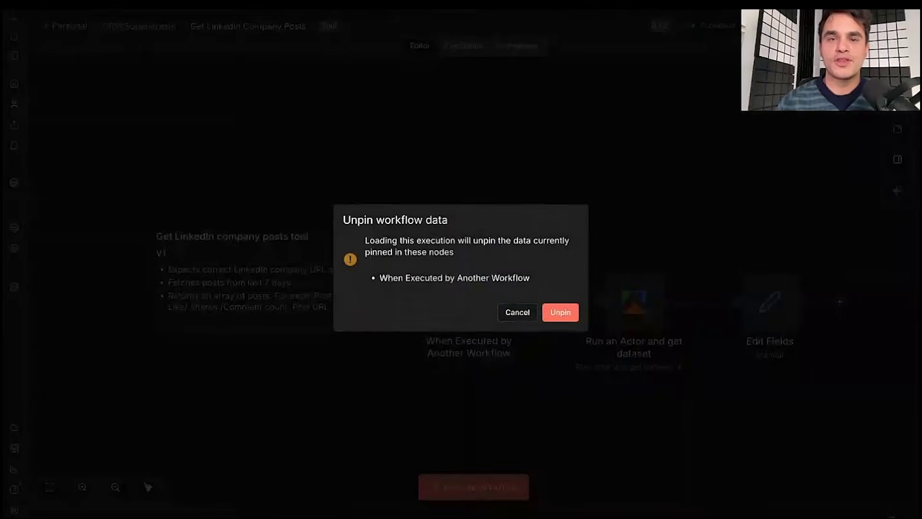
left_click(560, 313)
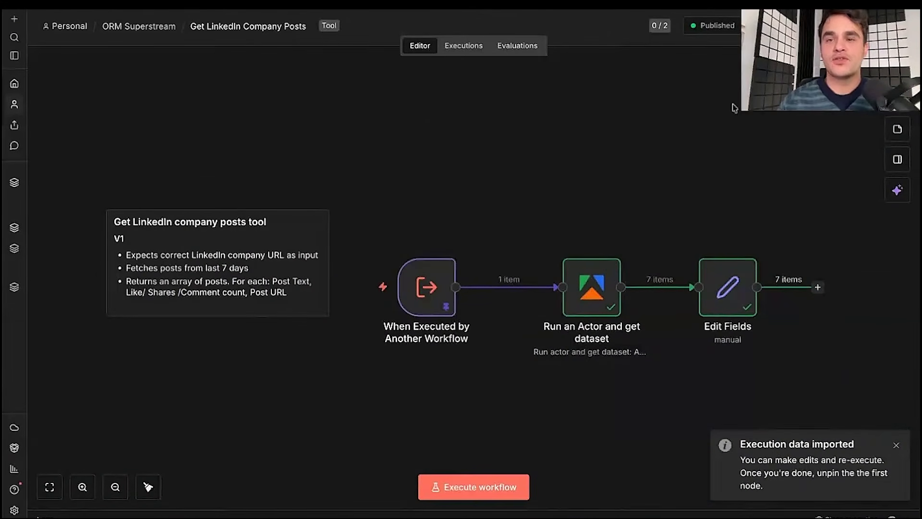
mouse_move(707, 35)
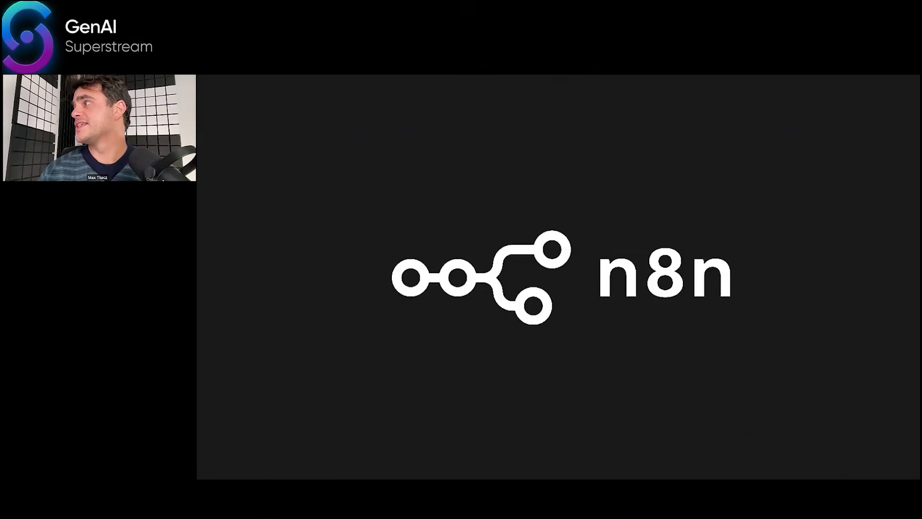
key("Right")
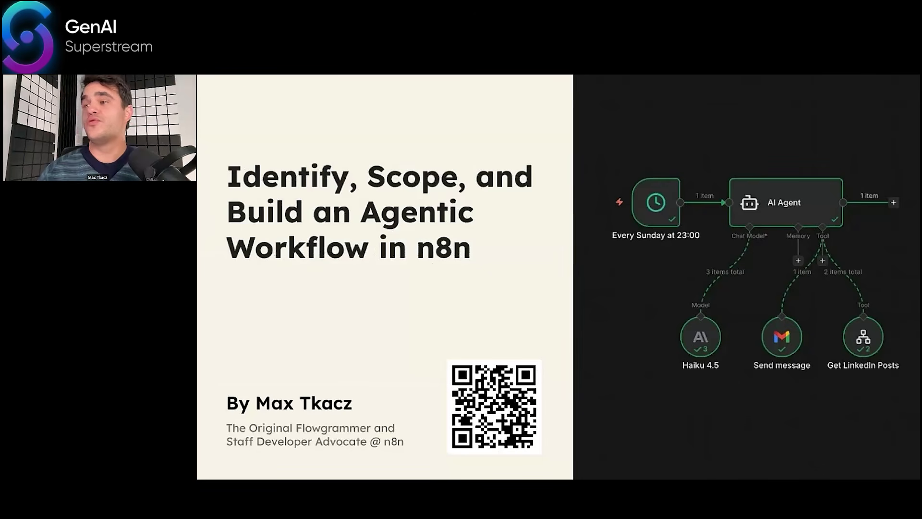